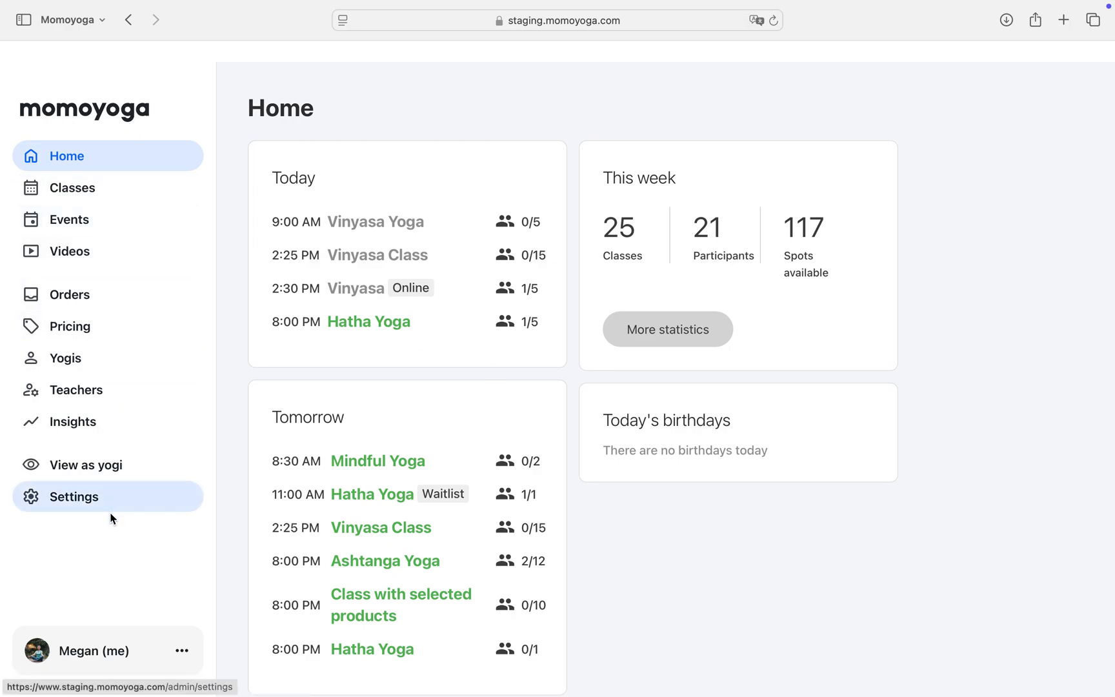
Step: Start adding a new class to the schedule and review the fields of its form
click(124, 192)
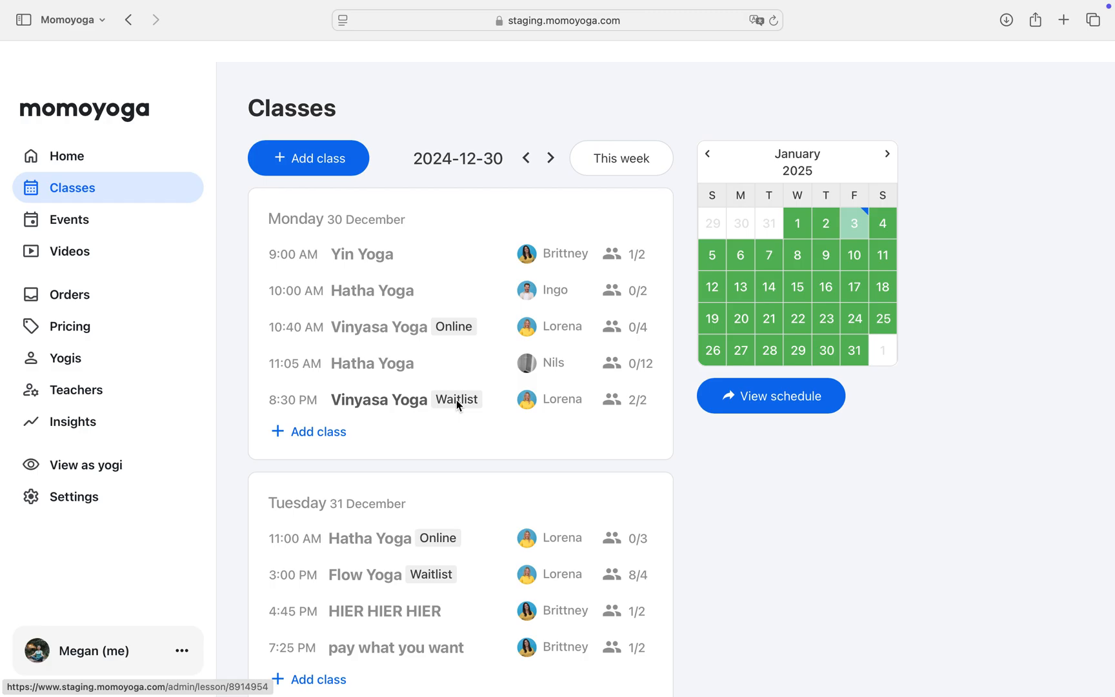
click(329, 166)
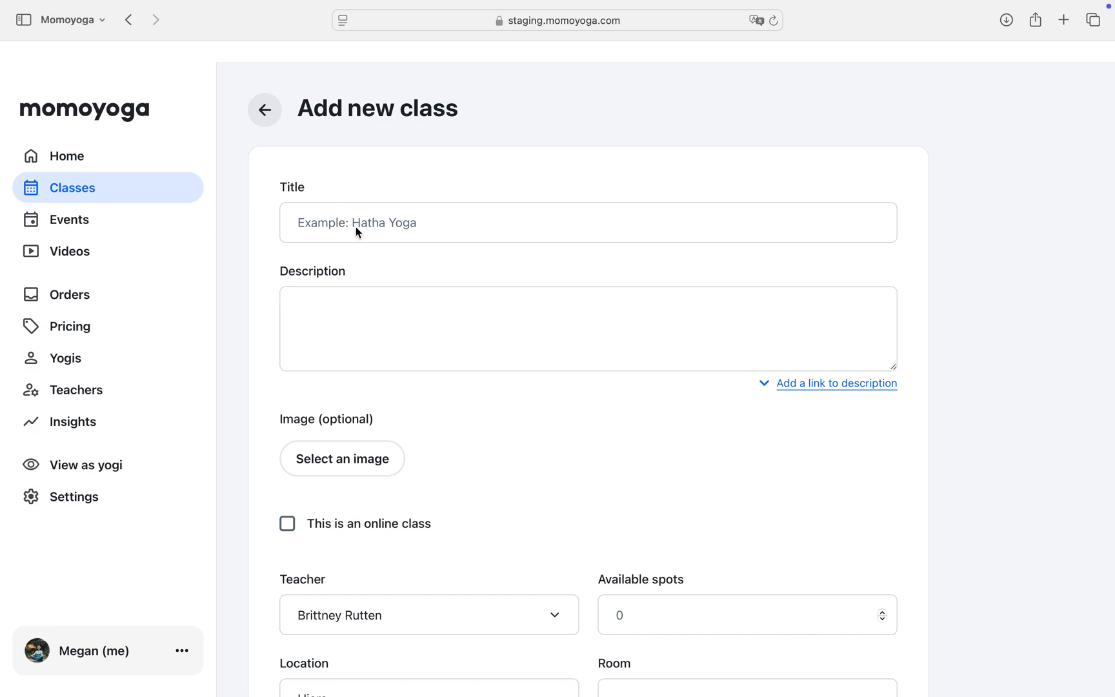
scroll(355, 228, down, 2)
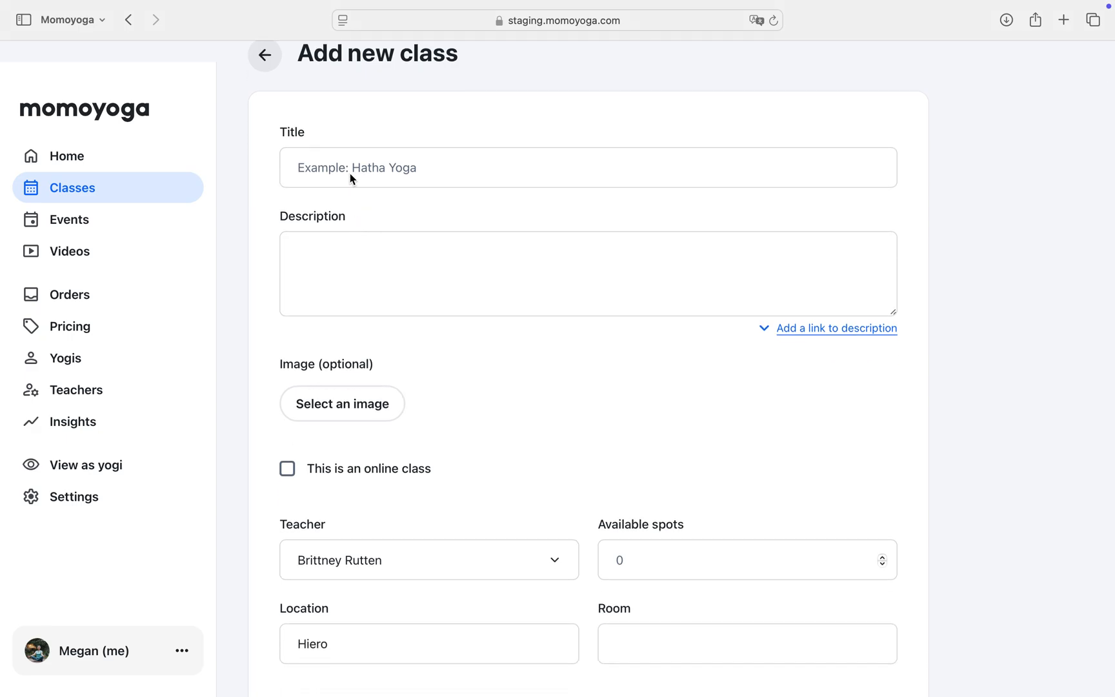
scroll(358, 254, down, 5)
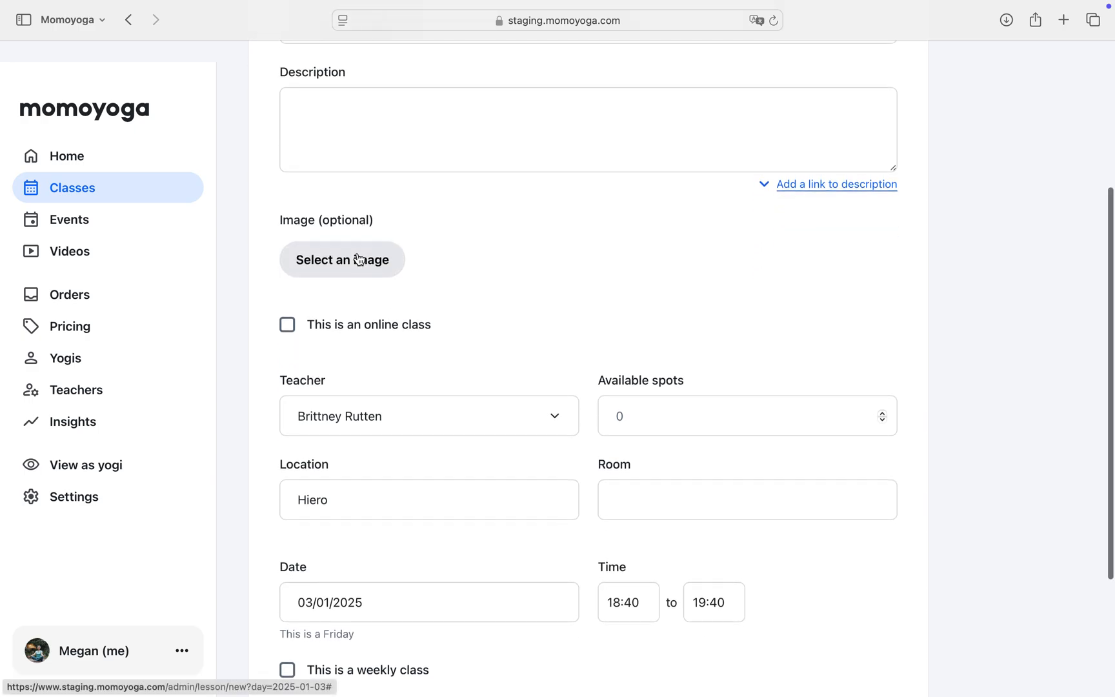
scroll(359, 258, down, 3)
scroll(358, 255, down, 3)
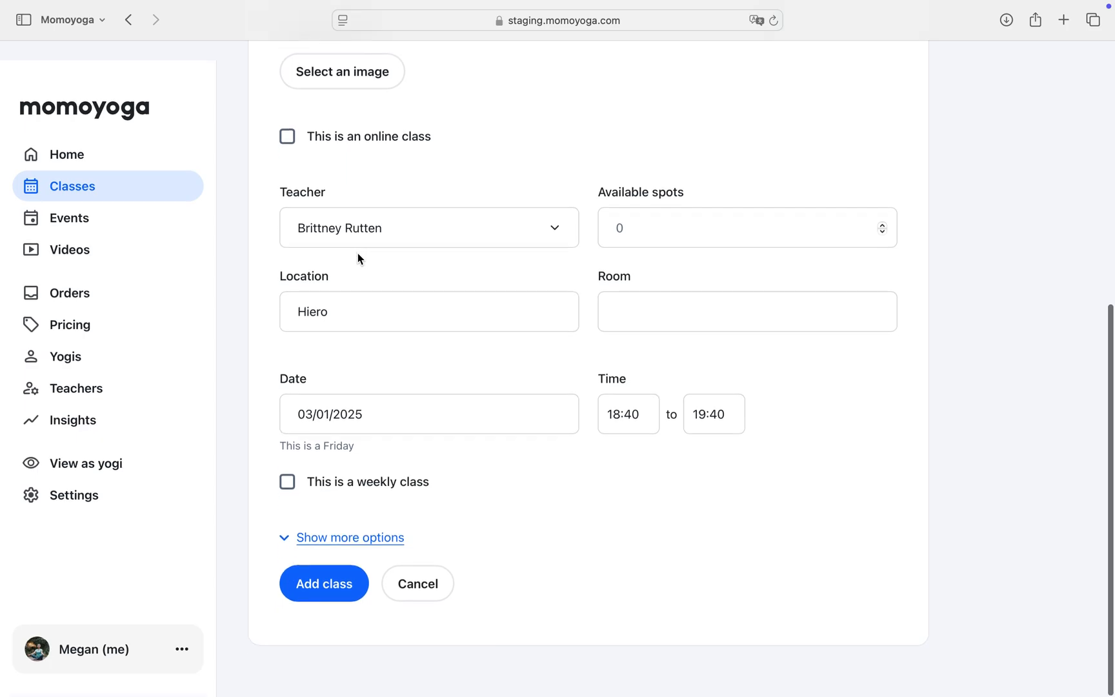
Step: Switch the online class option on and off again, and set the class's available spots to 20
click(288, 143)
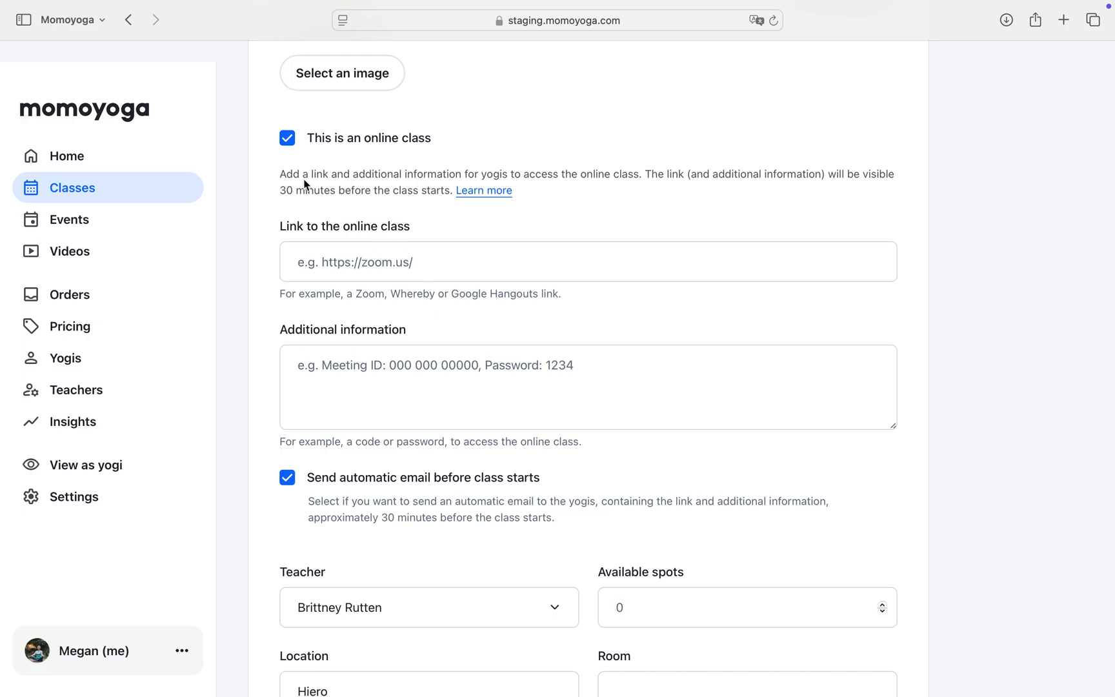
click(287, 139)
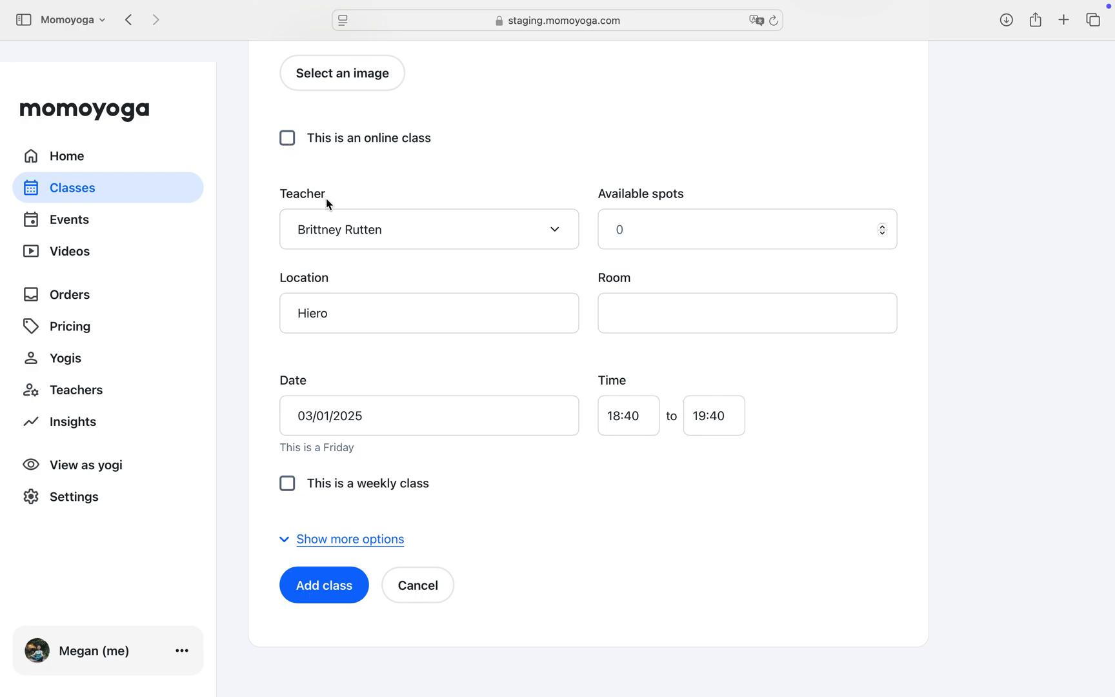
click(651, 232)
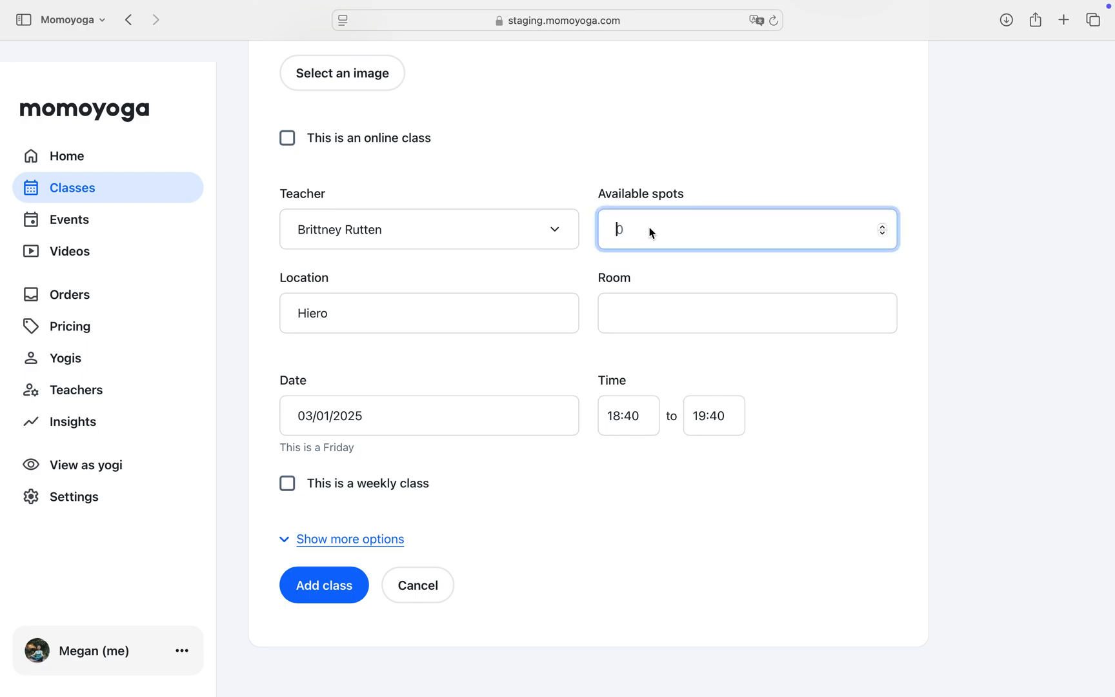
text(20)
Step: Make it a weekly class that stops repeating after 4 times
click(287, 484)
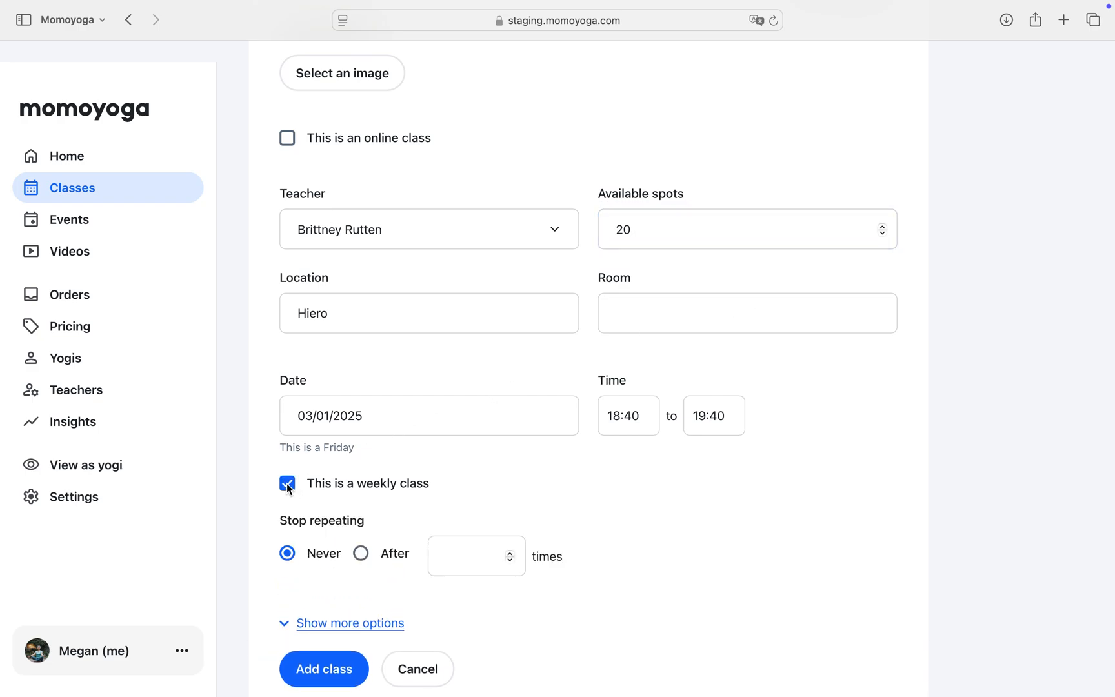
scroll(287, 483, down, 3)
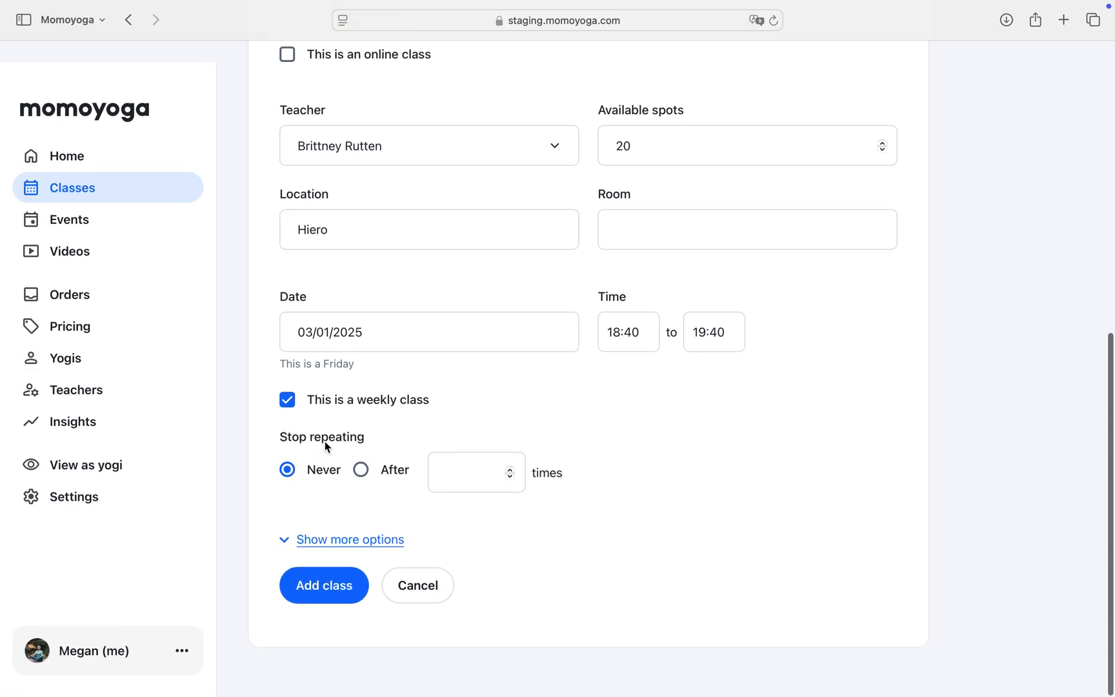
click(362, 471)
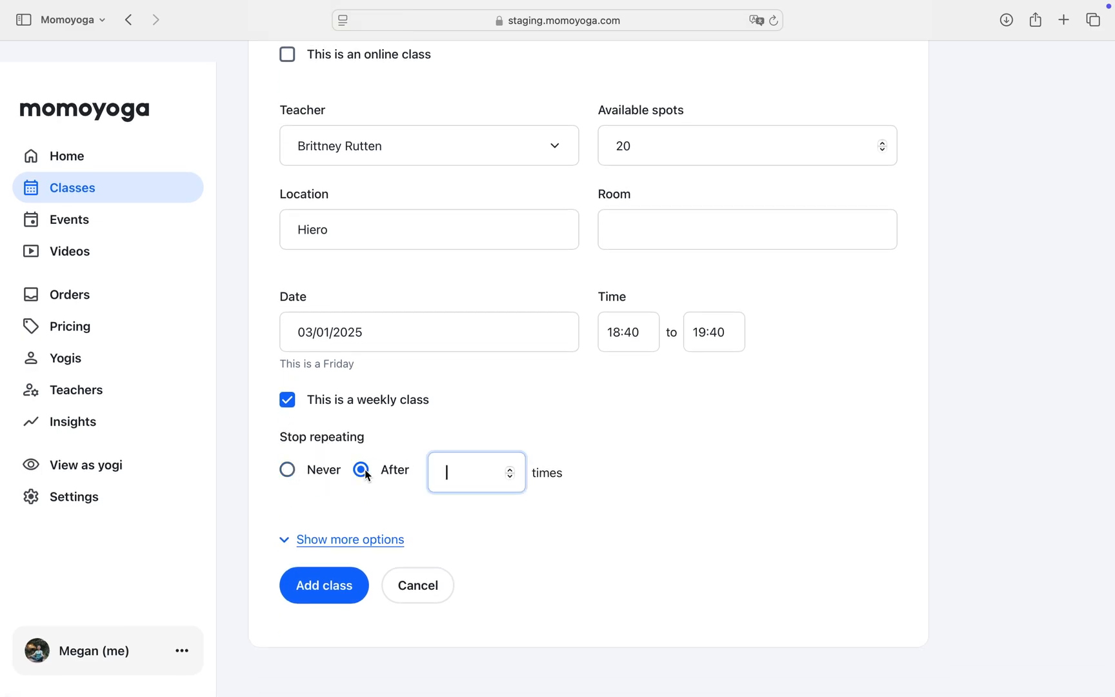
text(4)
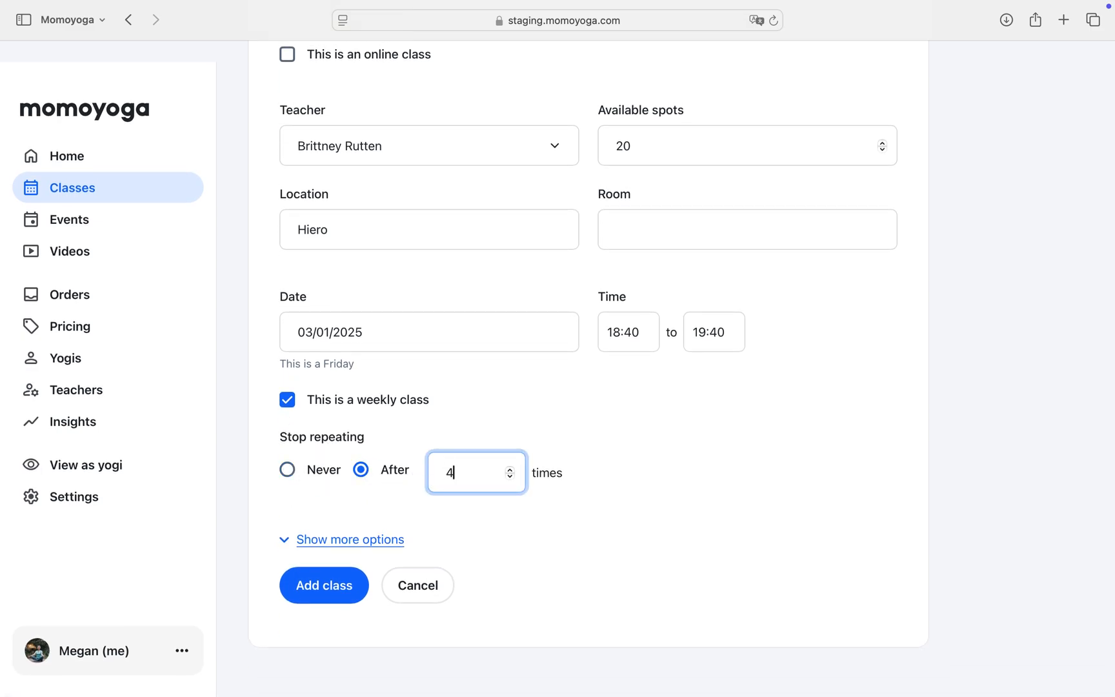
click(641, 451)
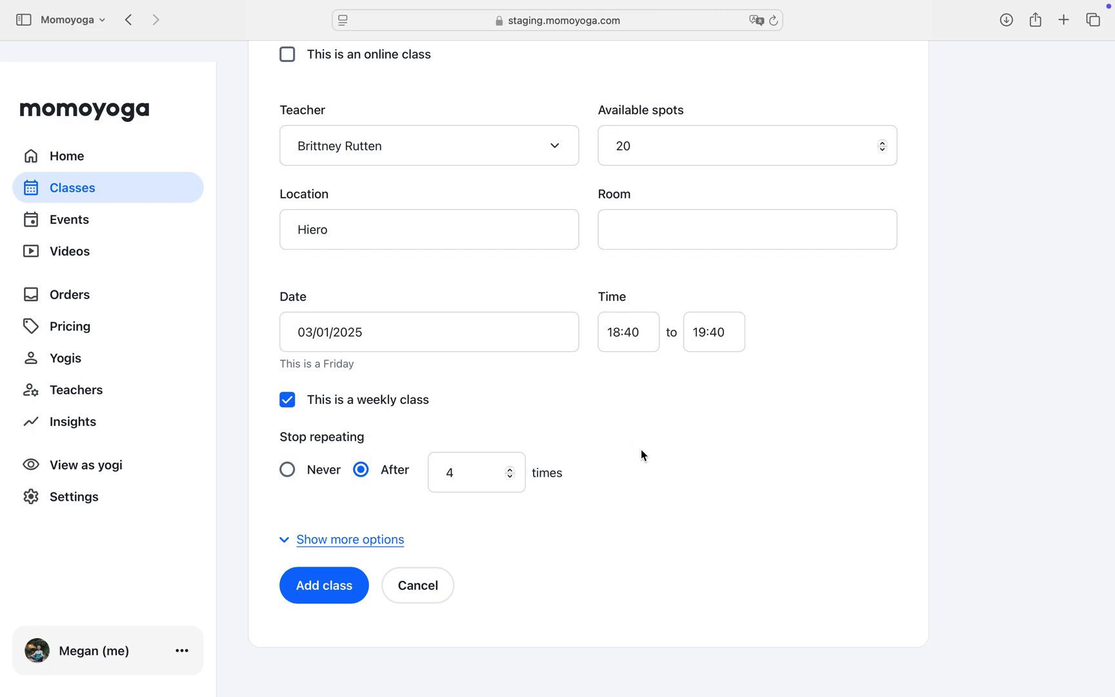
Step: Expand the additional class options and restrict booking to selected products only
click(375, 541)
scroll(373, 543, down, 7)
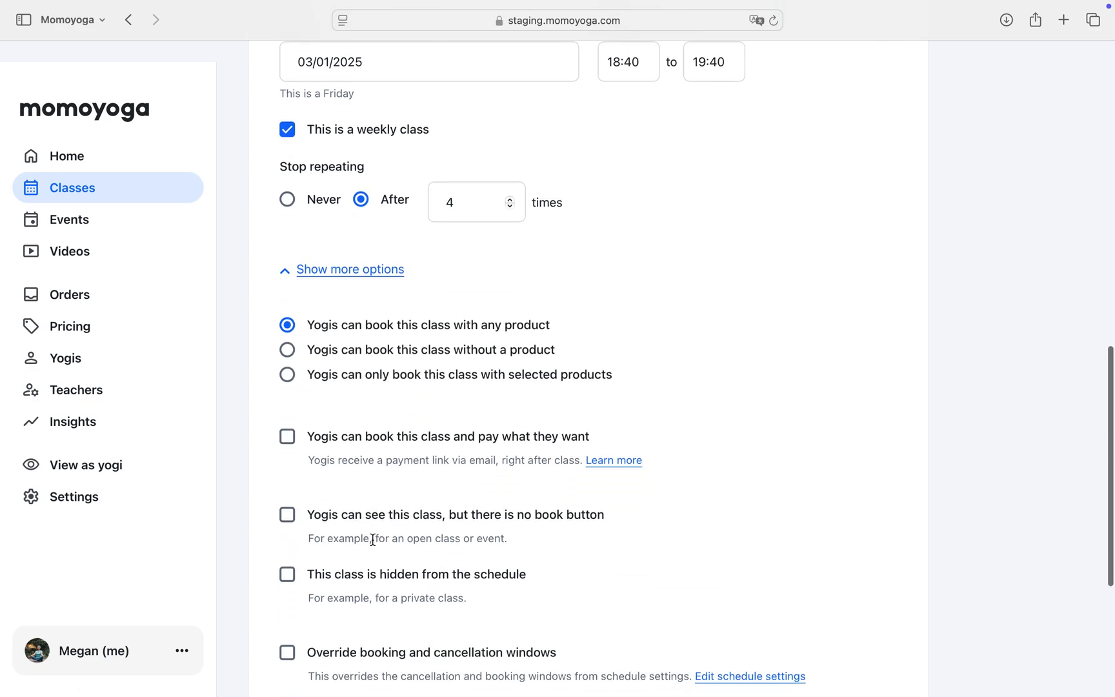
scroll(373, 540, down, 4)
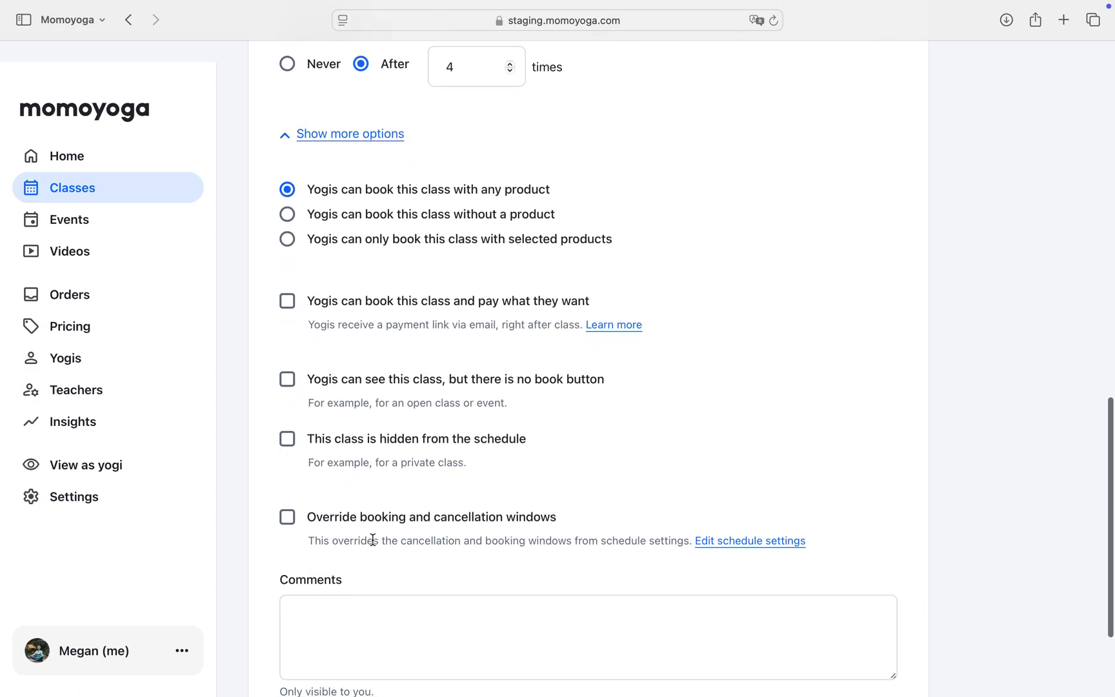
scroll(373, 540, down, 2)
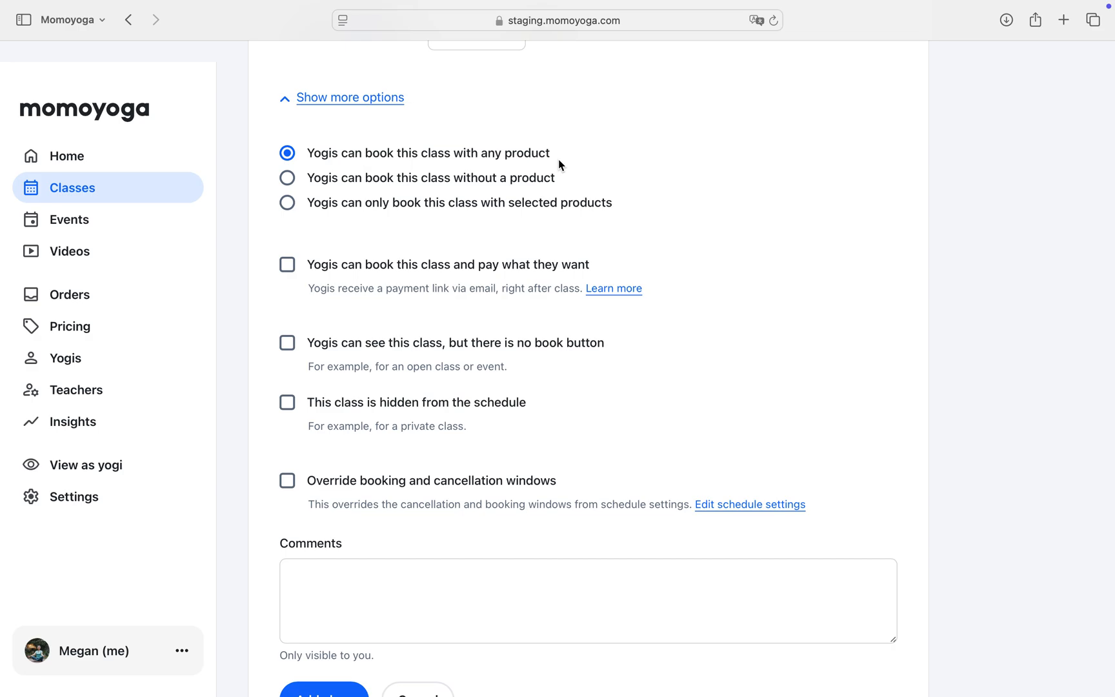
click(290, 181)
click(289, 210)
Step: Try selecting all products and excluding Maandabo (1x per week) and Maand kaart (1 keer per week), and clear the whole selection
scroll(290, 210, up, 9)
scroll(292, 210, down, 8)
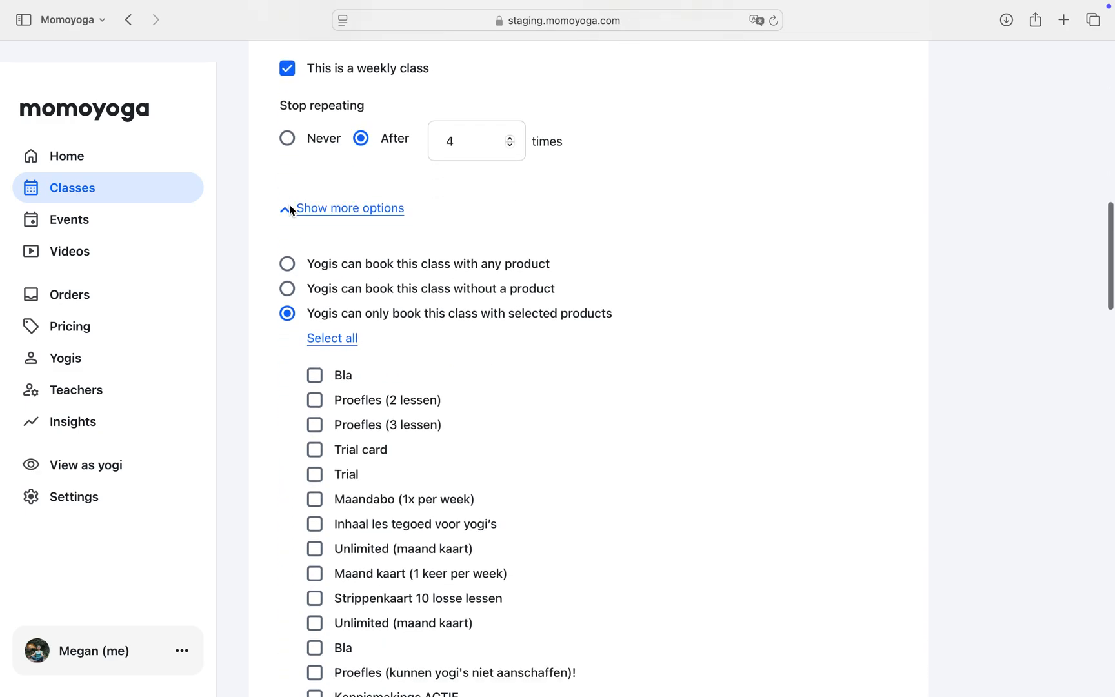
scroll(291, 210, down, 6)
click(337, 133)
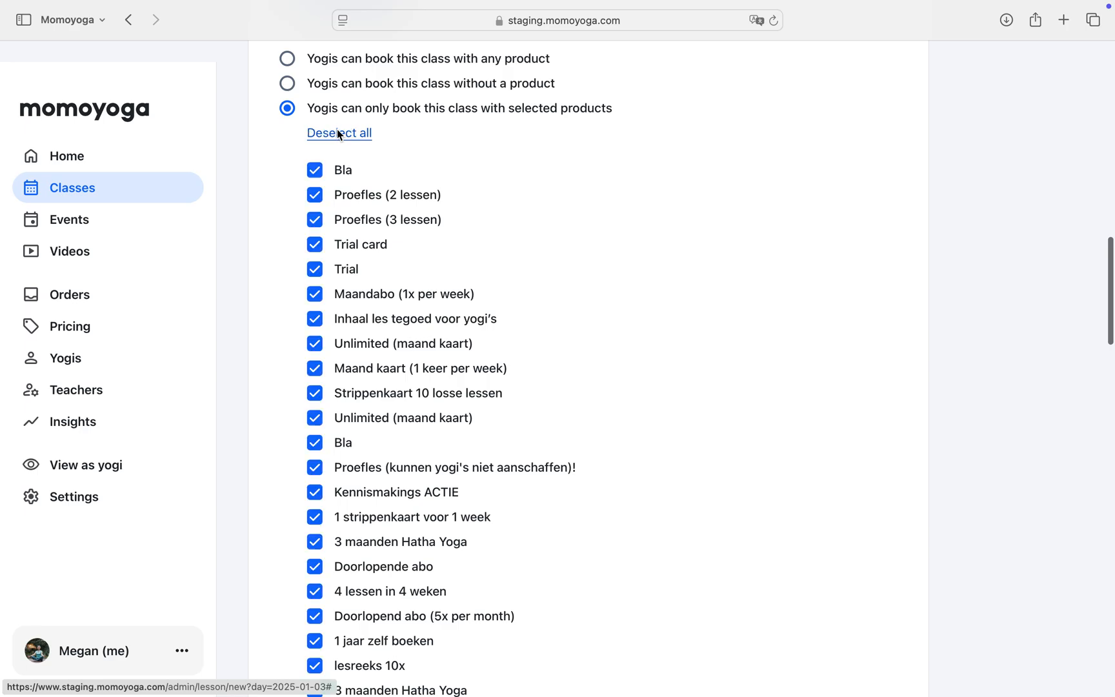
scroll(309, 194, down, 3)
click(314, 259)
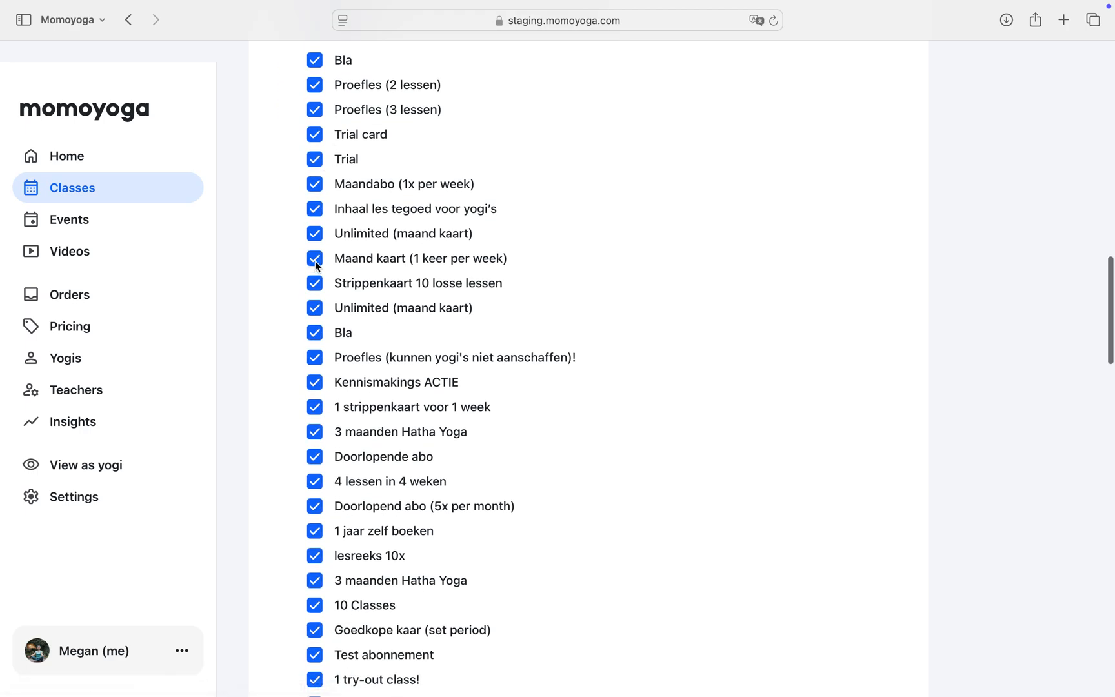
click(314, 185)
scroll(316, 194, up, 5)
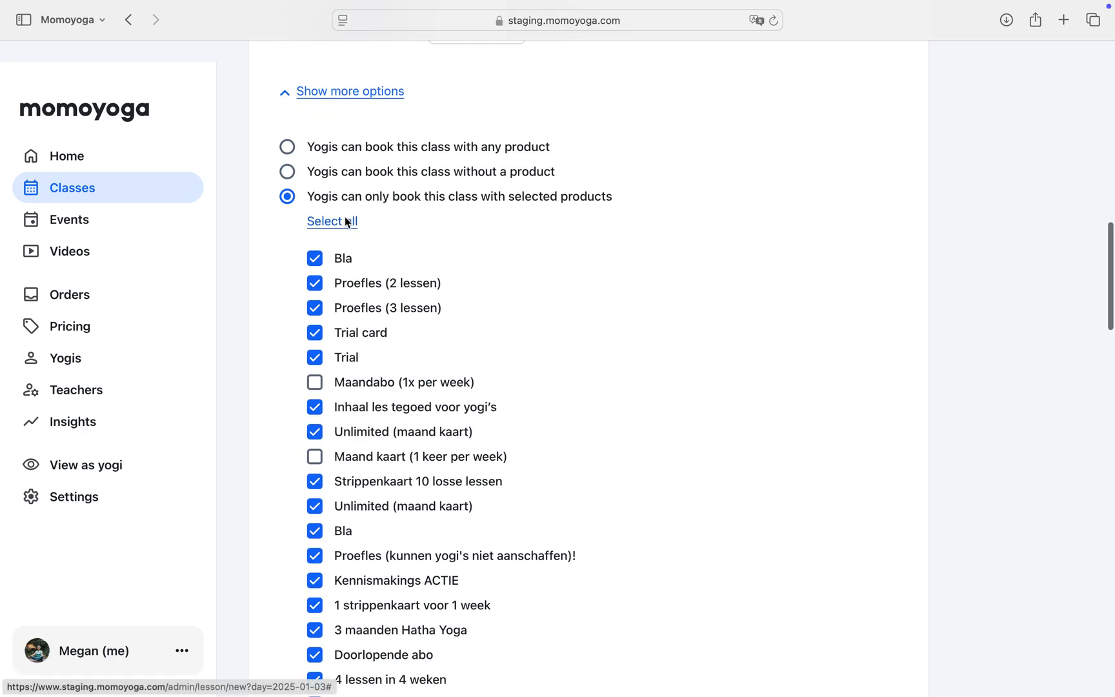
click(347, 222)
click(335, 224)
Step: Allow booking with the Morning Flow Pass product and try to add the class
scroll(336, 226, down, 10)
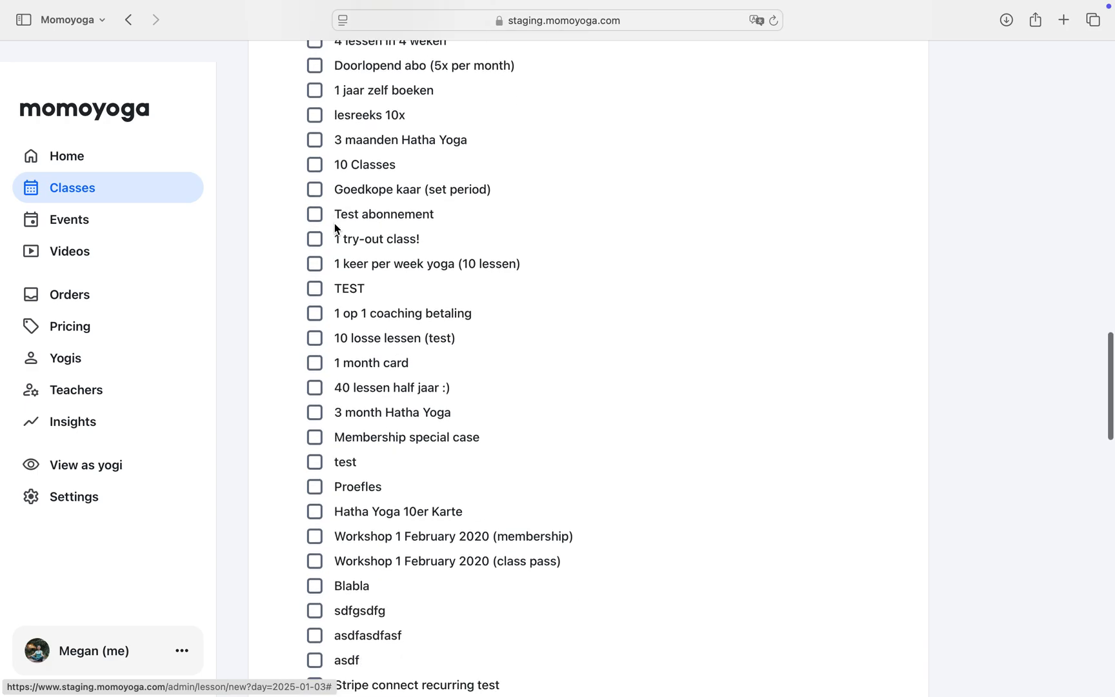
scroll(336, 227, down, 15)
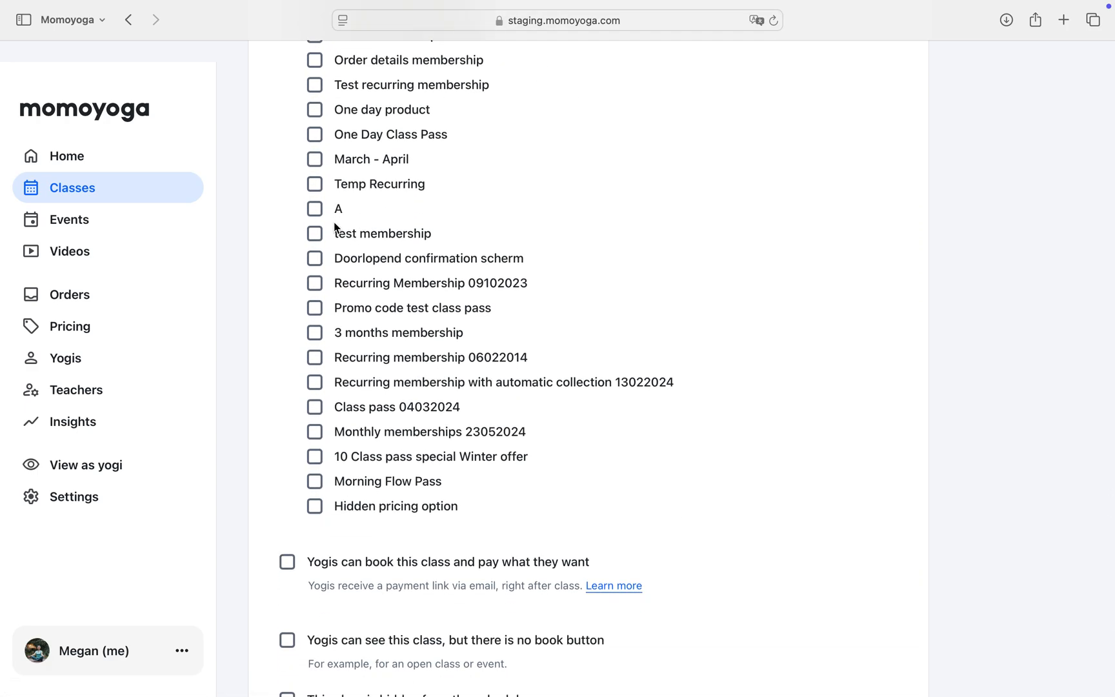
click(315, 486)
scroll(315, 488, down, 6)
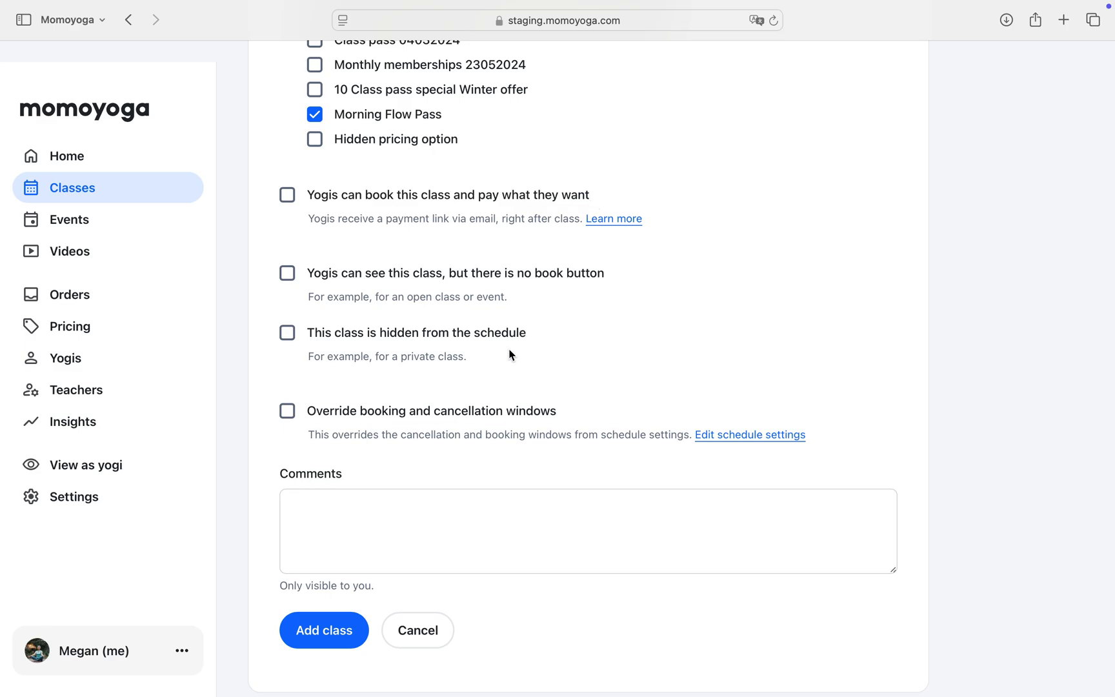
click(346, 631)
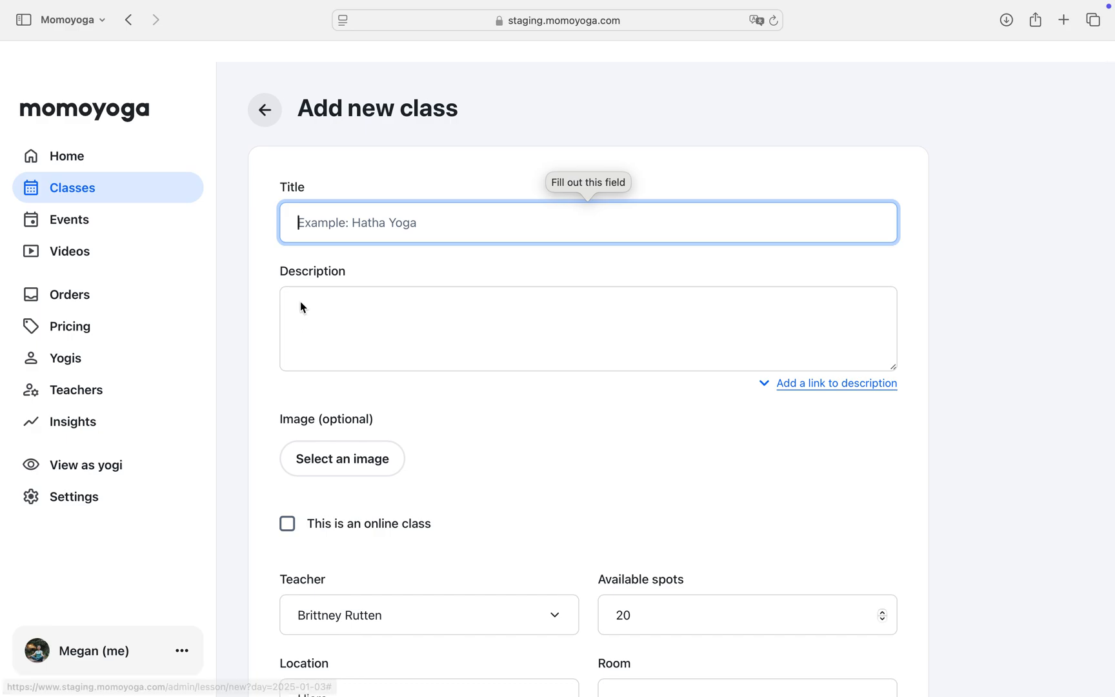
Step: Open the form for a new event and review its basic information, time, location, tickets and visibility sections
click(120, 223)
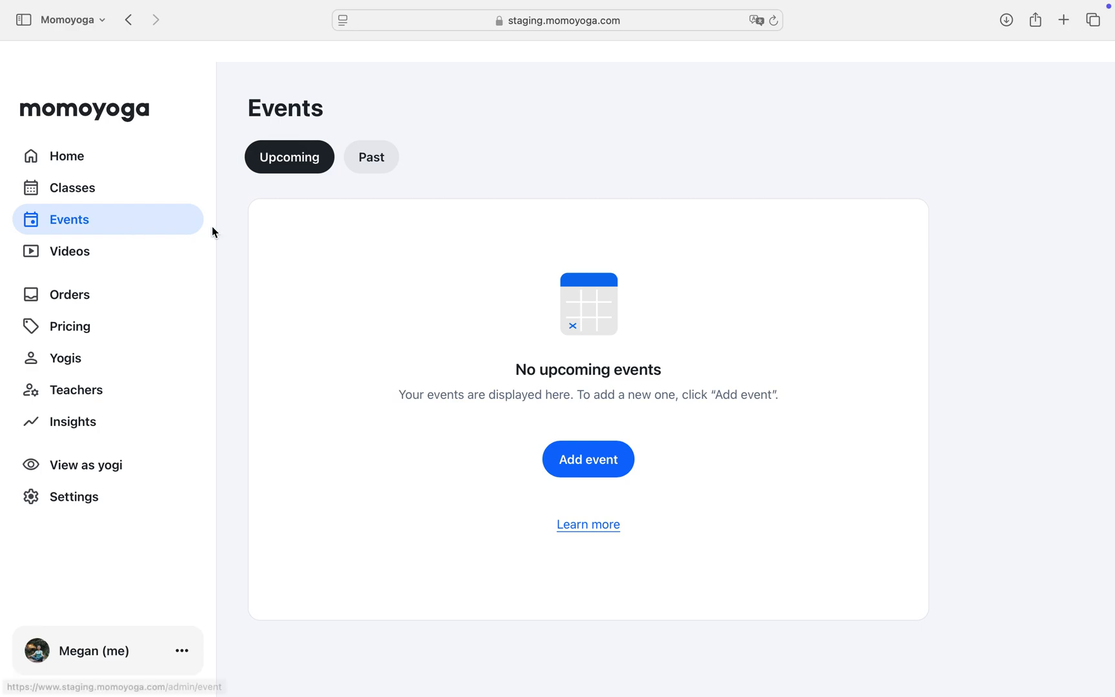
click(576, 457)
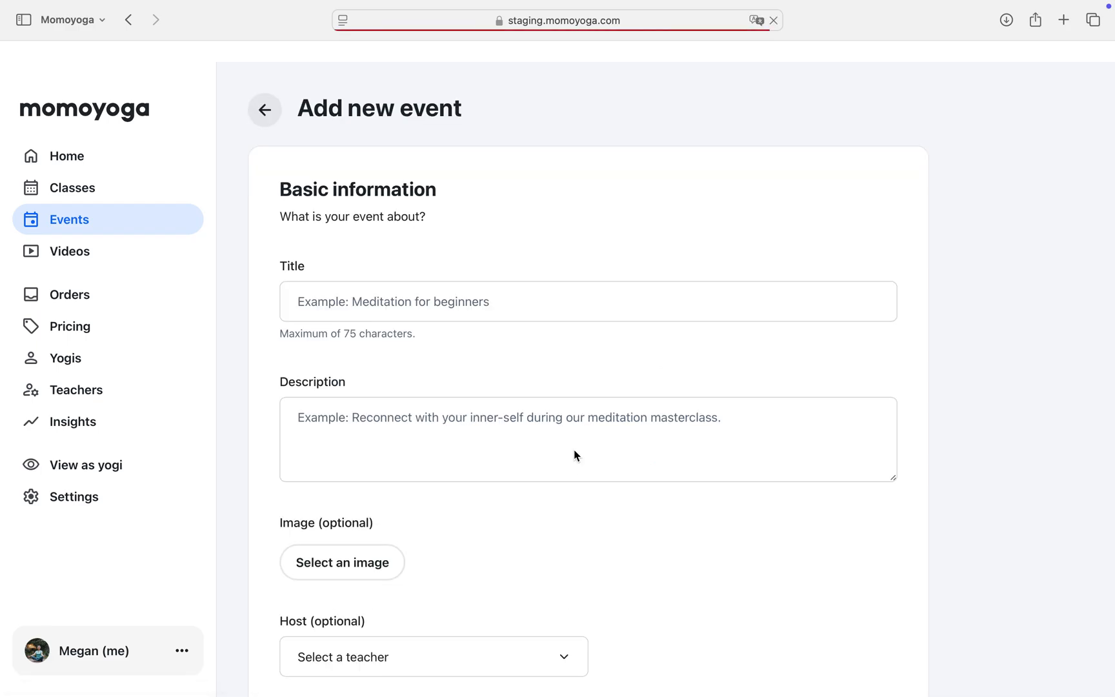
scroll(577, 455, down, 3)
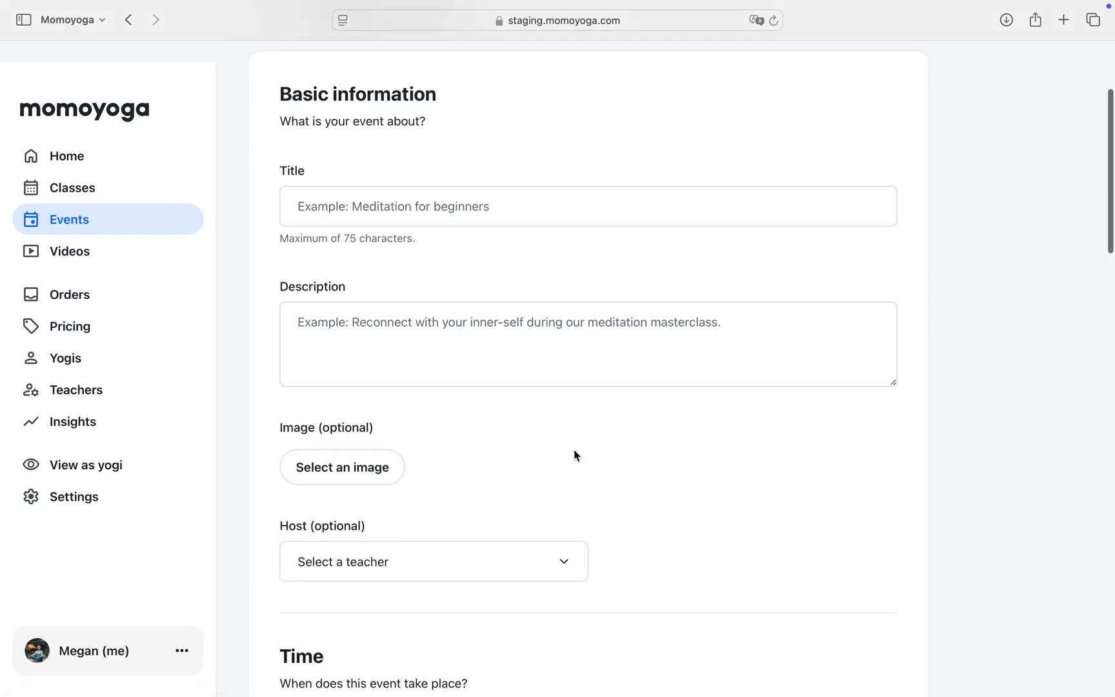
scroll(576, 456, down, 4)
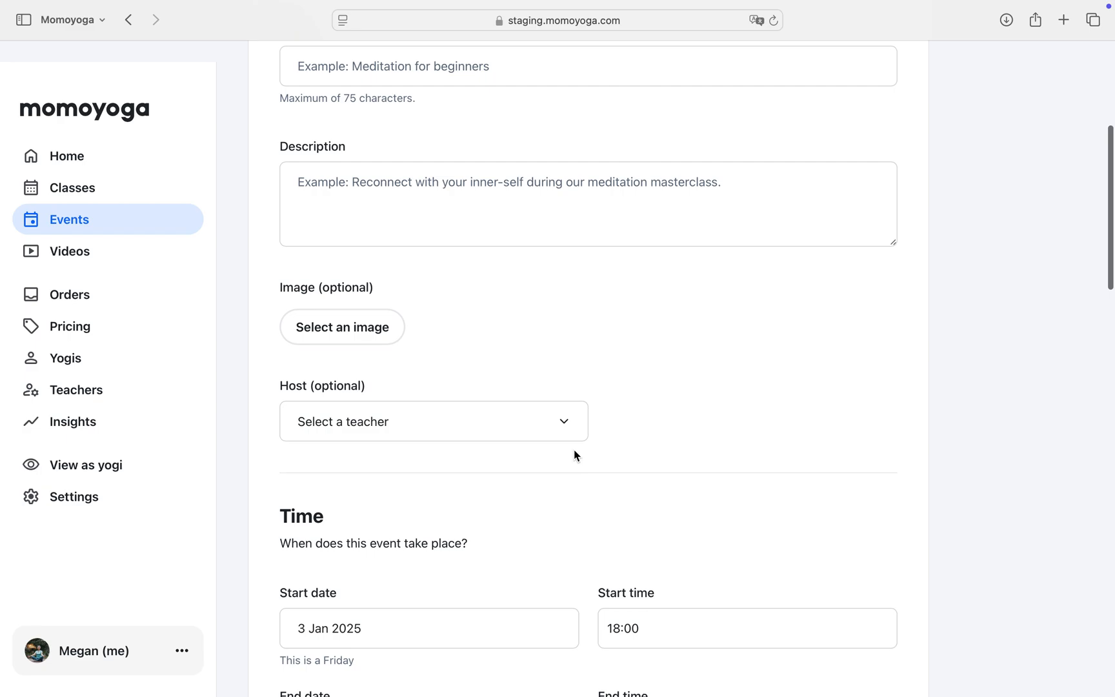
scroll(577, 455, down, 5)
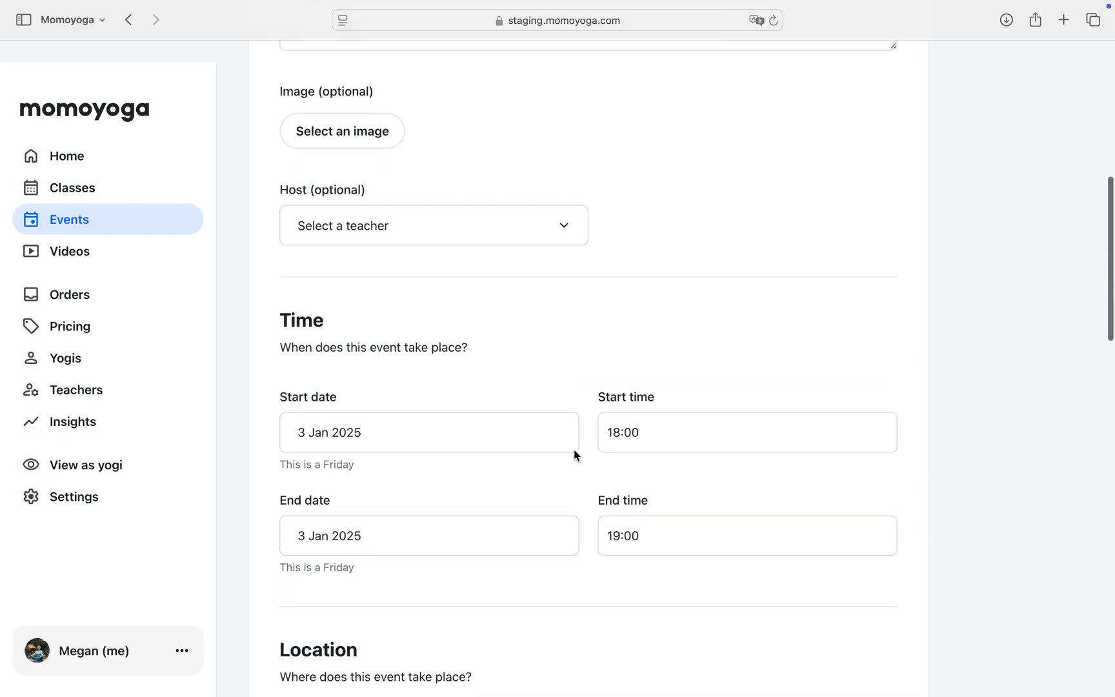
scroll(574, 455, down, 5)
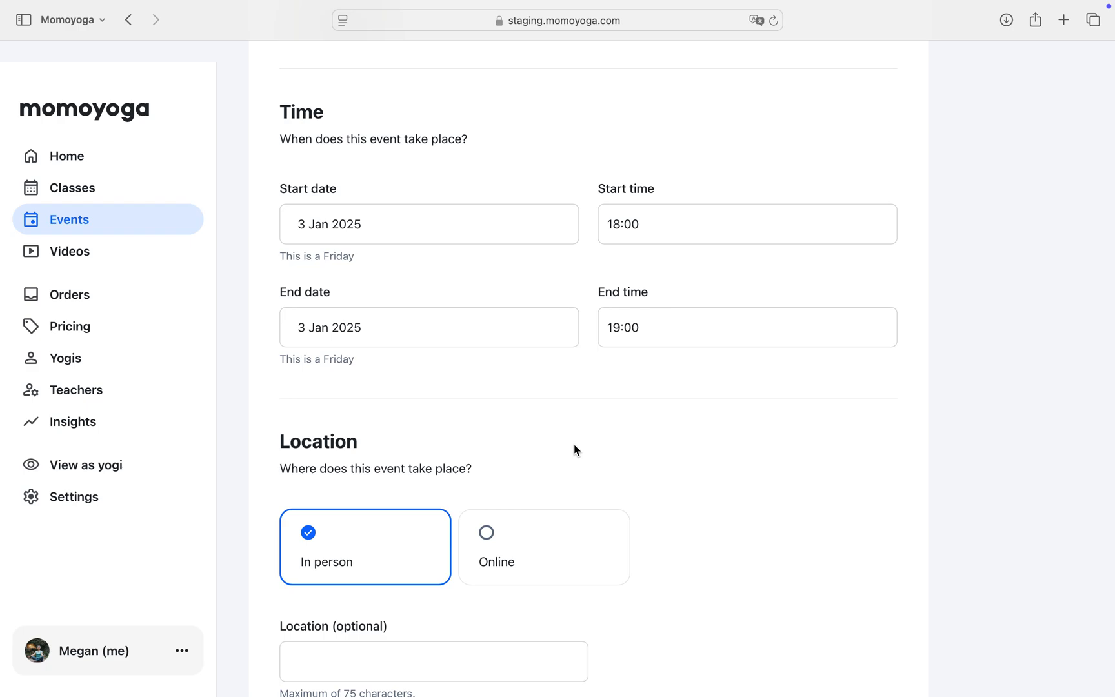
scroll(574, 449, down, 7)
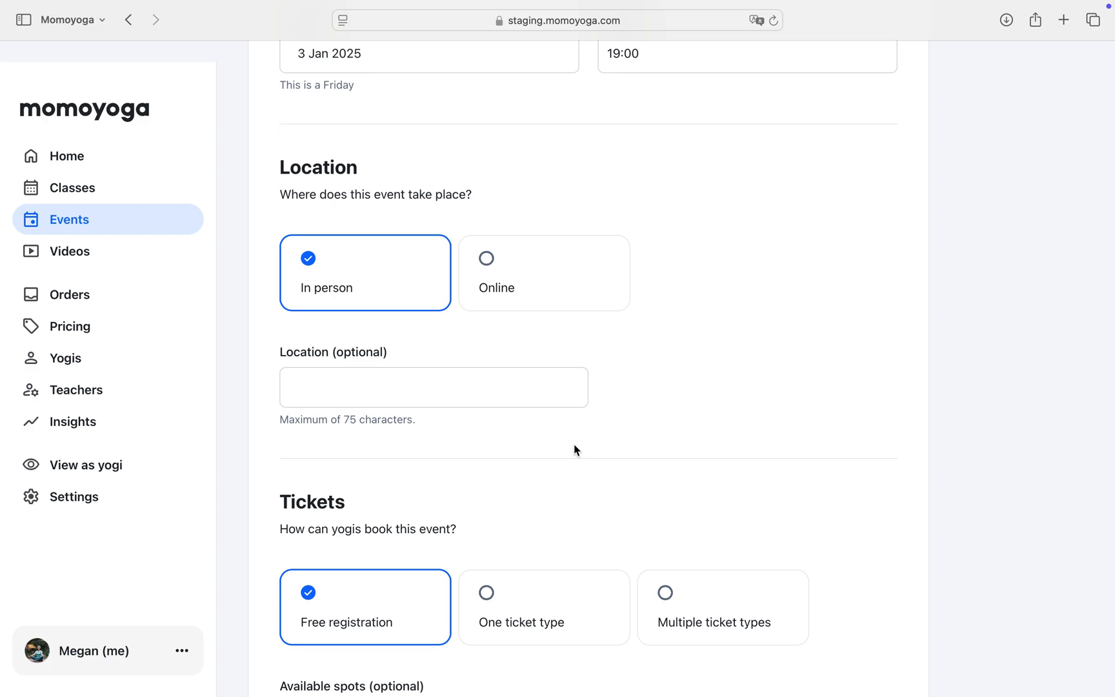
scroll(558, 390, down, 5)
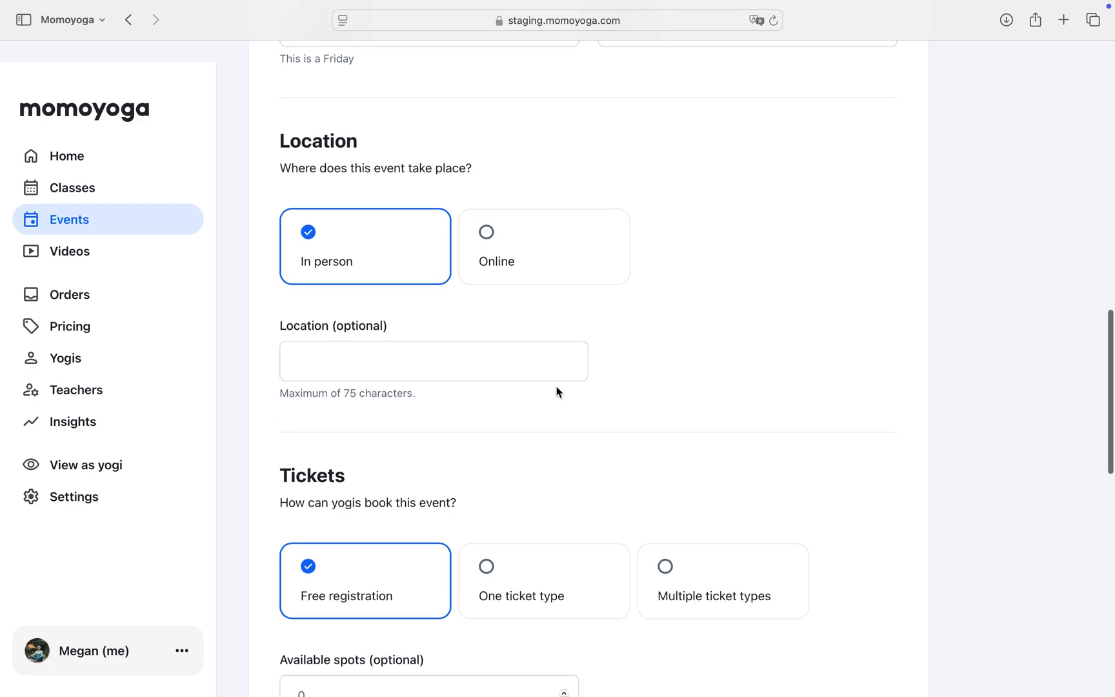
scroll(558, 392, down, 3)
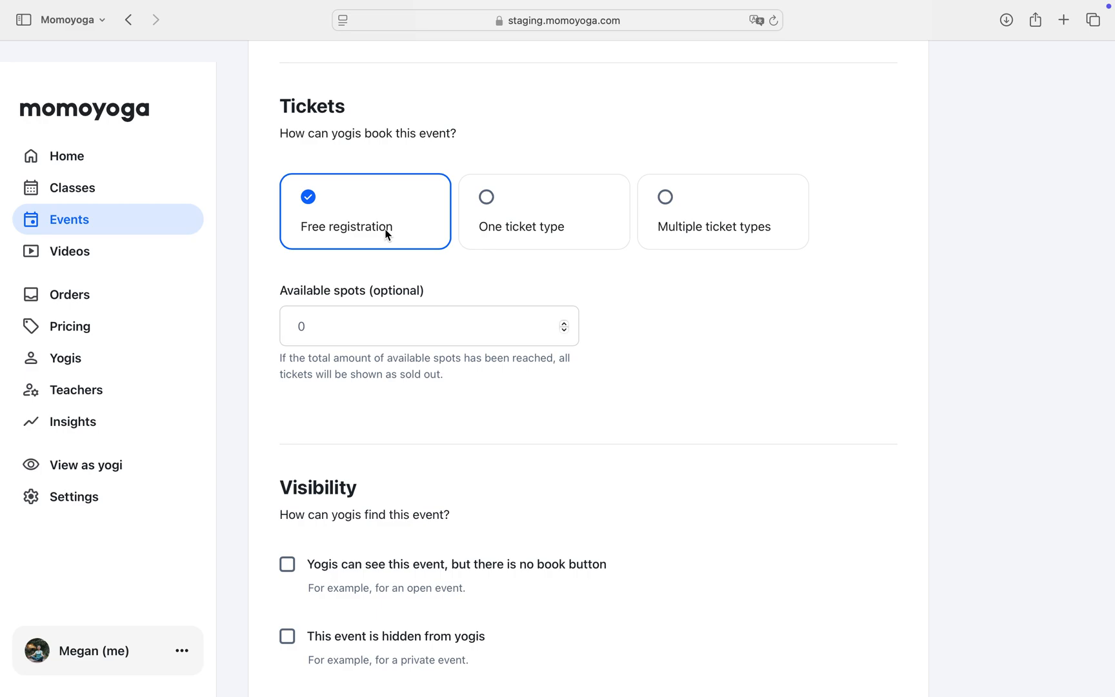
Step: Set the event to one ticket type with a ticket price of €15
click(486, 210)
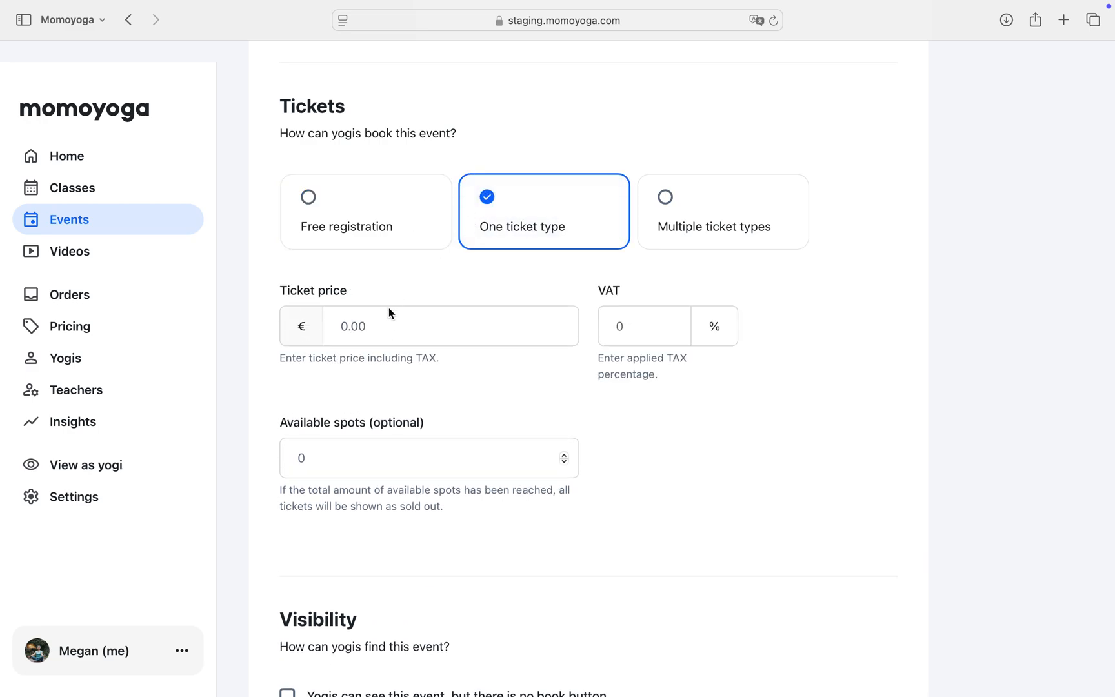
click(389, 326)
text(15)
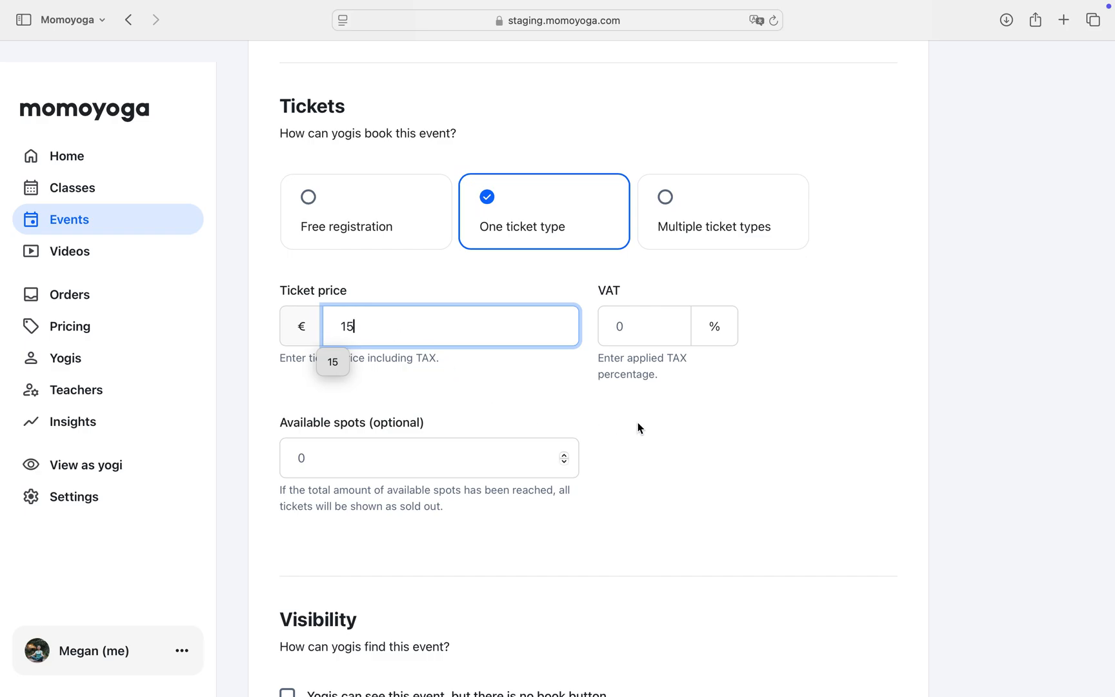
Step: Switch the event to multiple ticket types and start an Early Bird ticket priced at €10
click(685, 436)
click(667, 201)
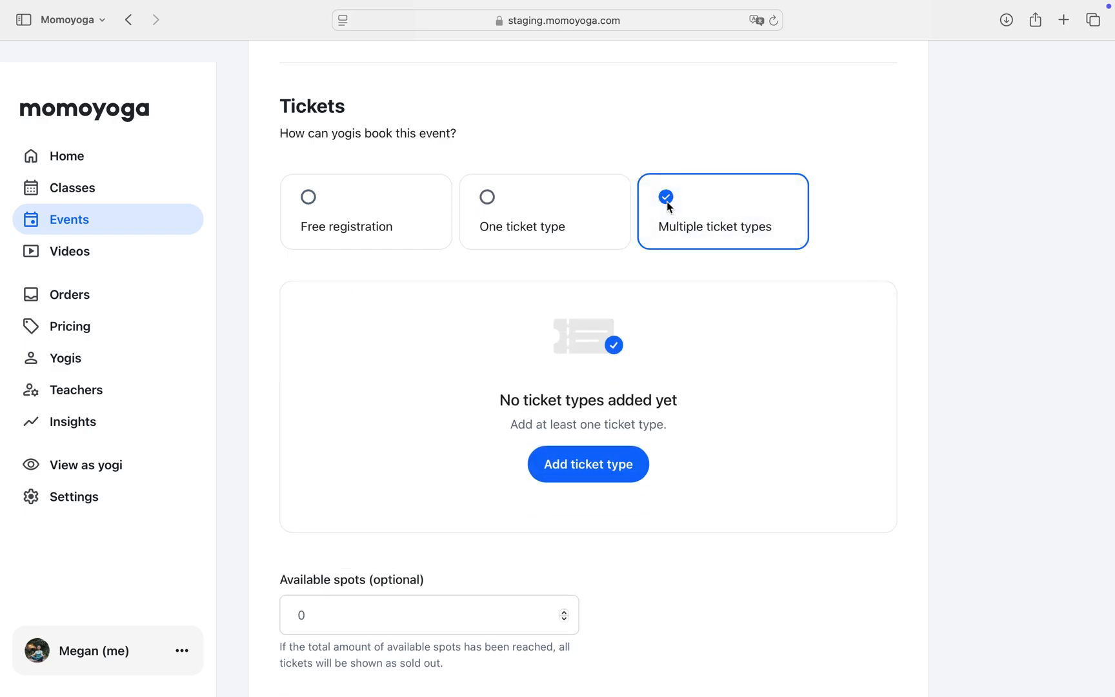
click(609, 460)
click(499, 241)
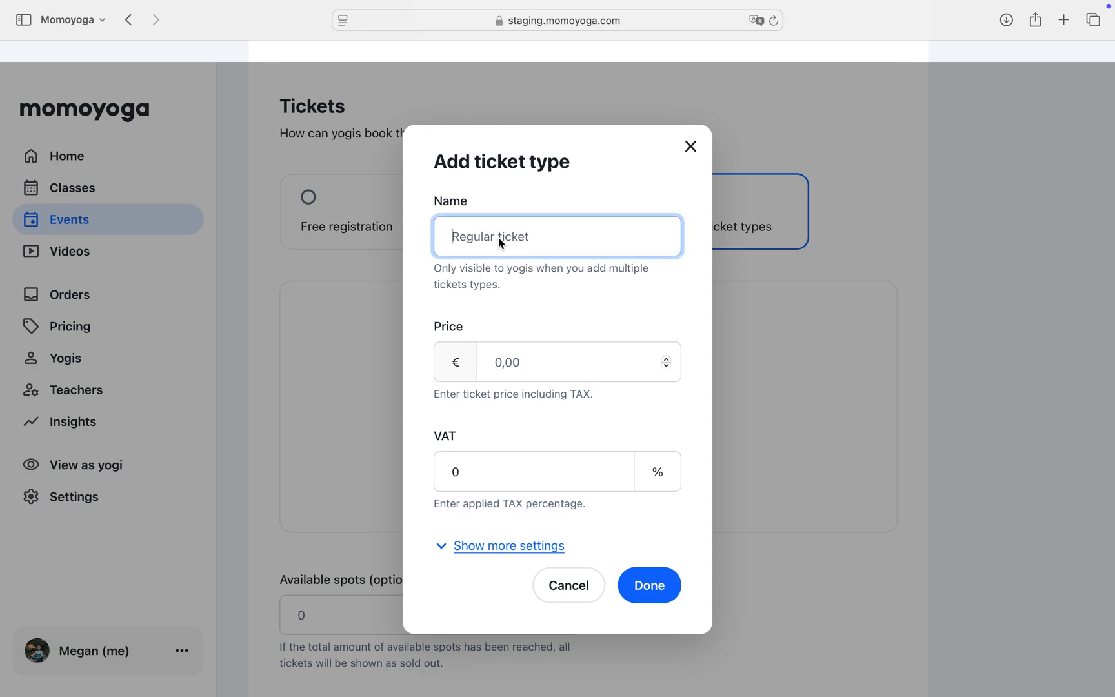
text(Early Bird ticket)
click(533, 356)
text(10)
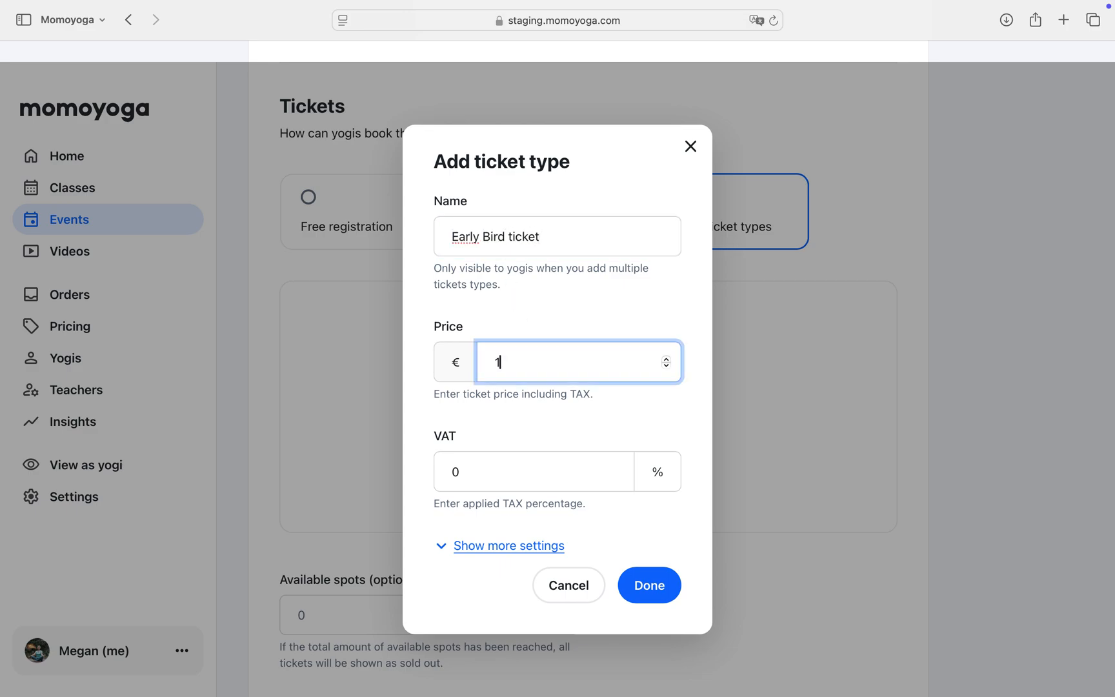
Step: Limit the Early Bird ticket to a quantity of 2 with sales ending 31 Jan 2025, and save the ticket type
click(520, 549)
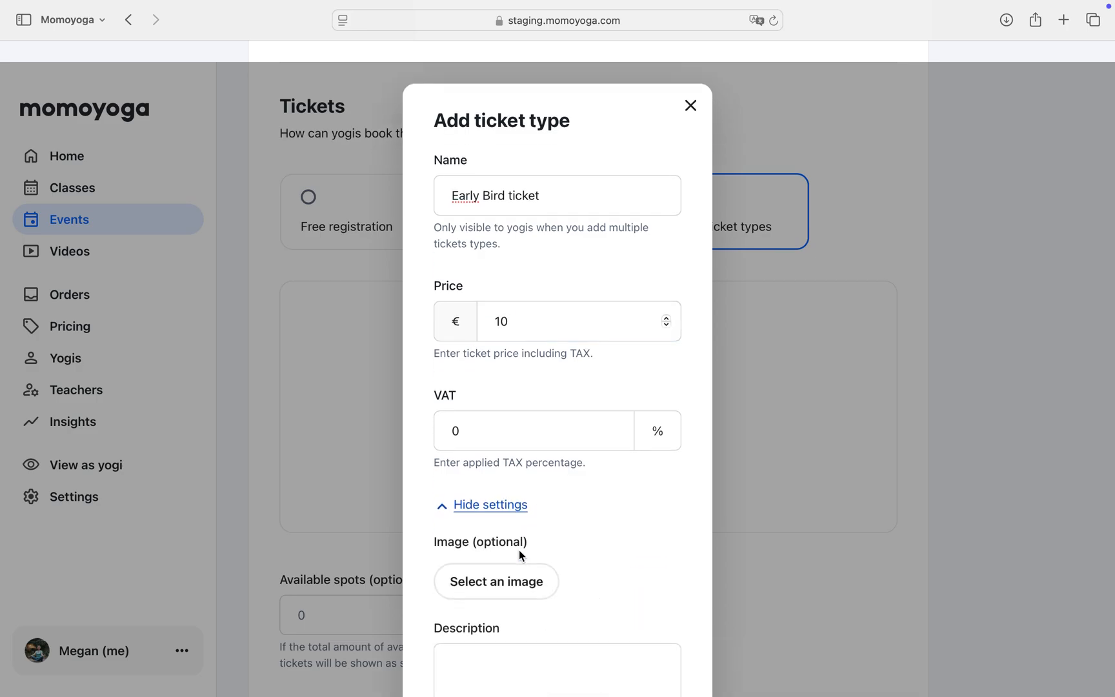
scroll(519, 550, down, 5)
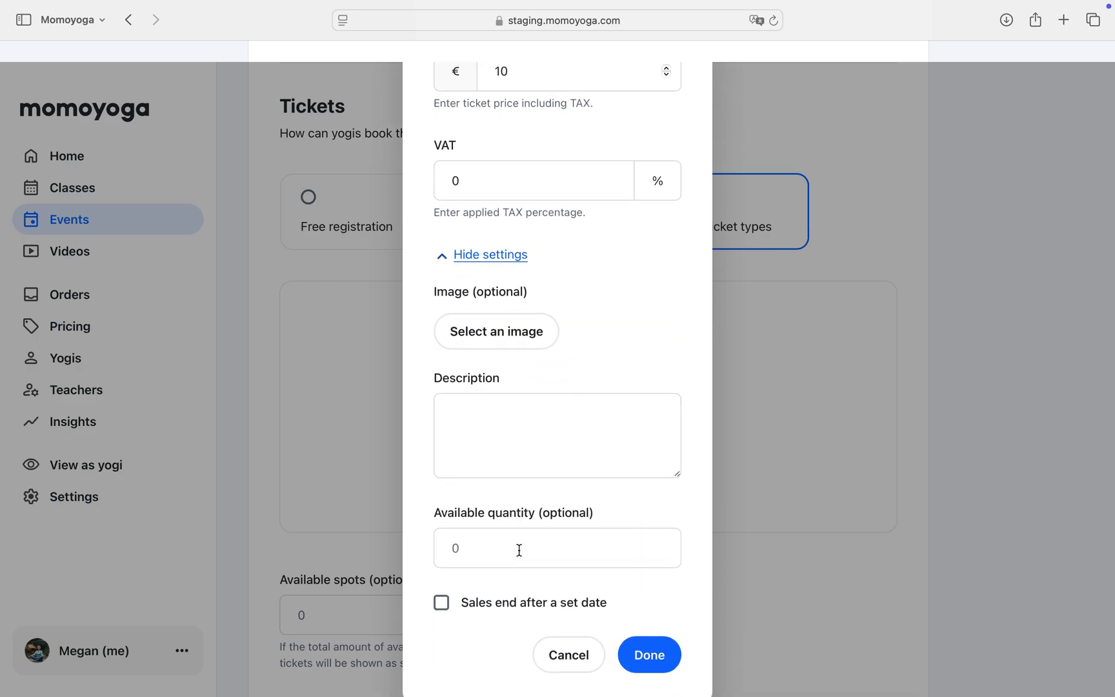
click(442, 603)
scroll(442, 607, down, 2)
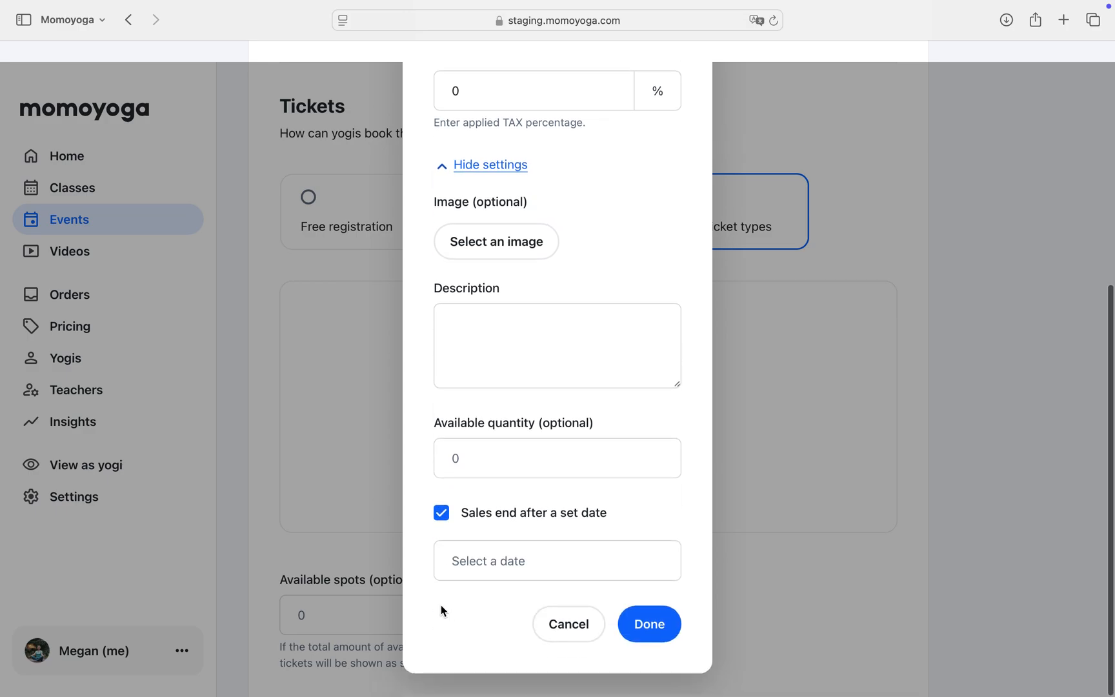
click(497, 559)
click(619, 498)
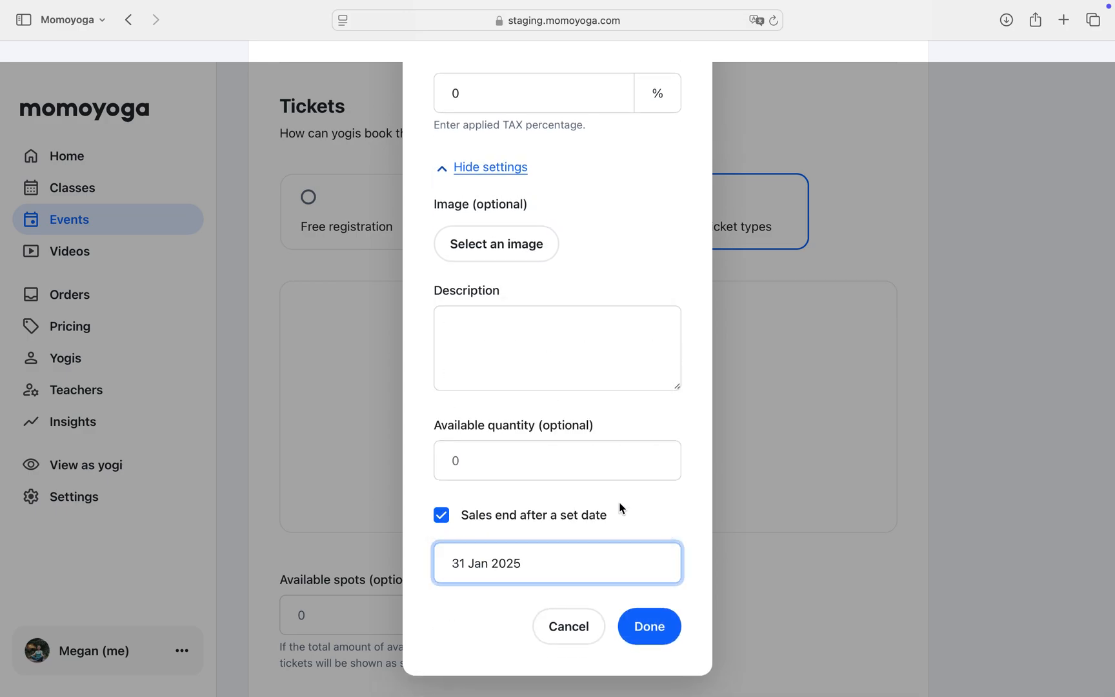
click(504, 461)
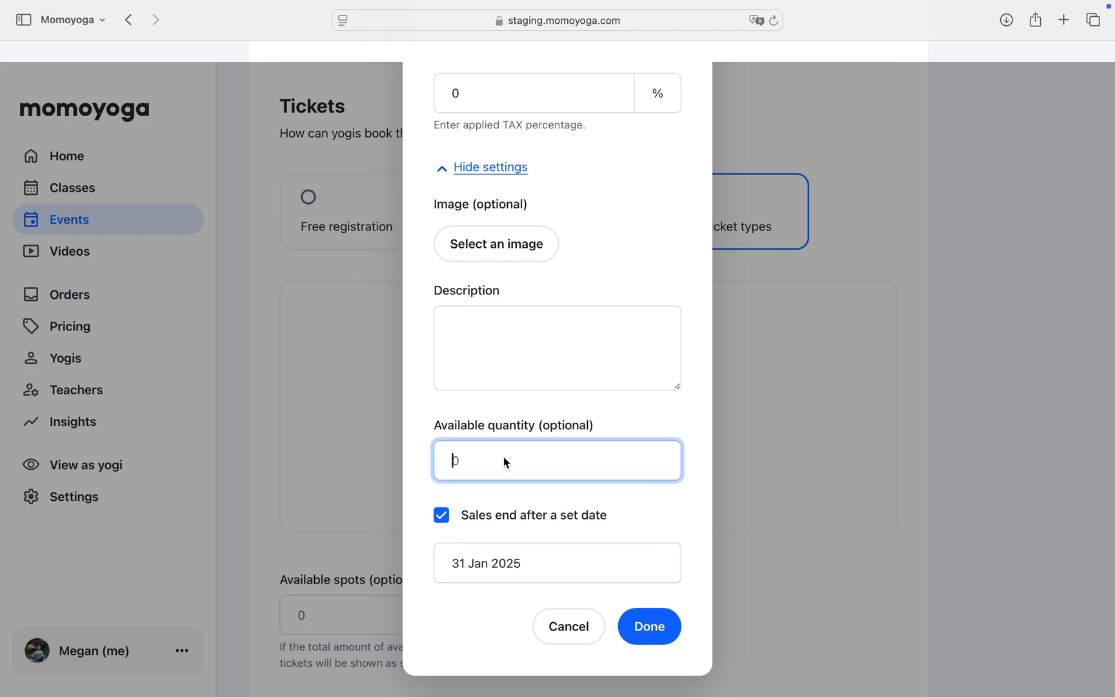
text(2)
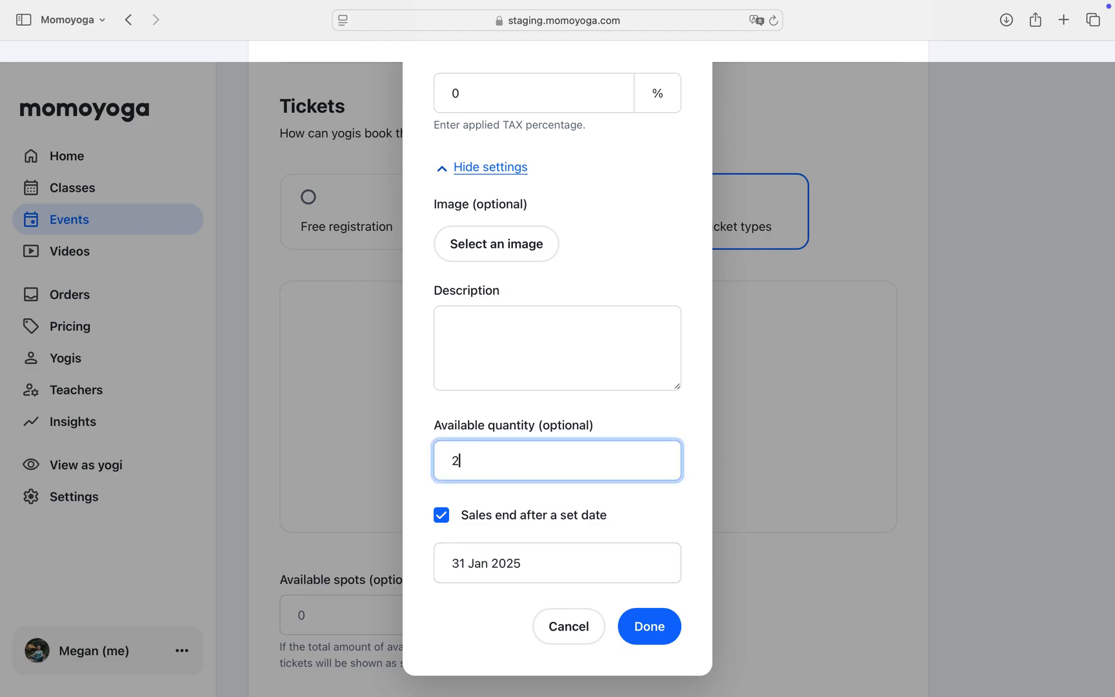
click(649, 623)
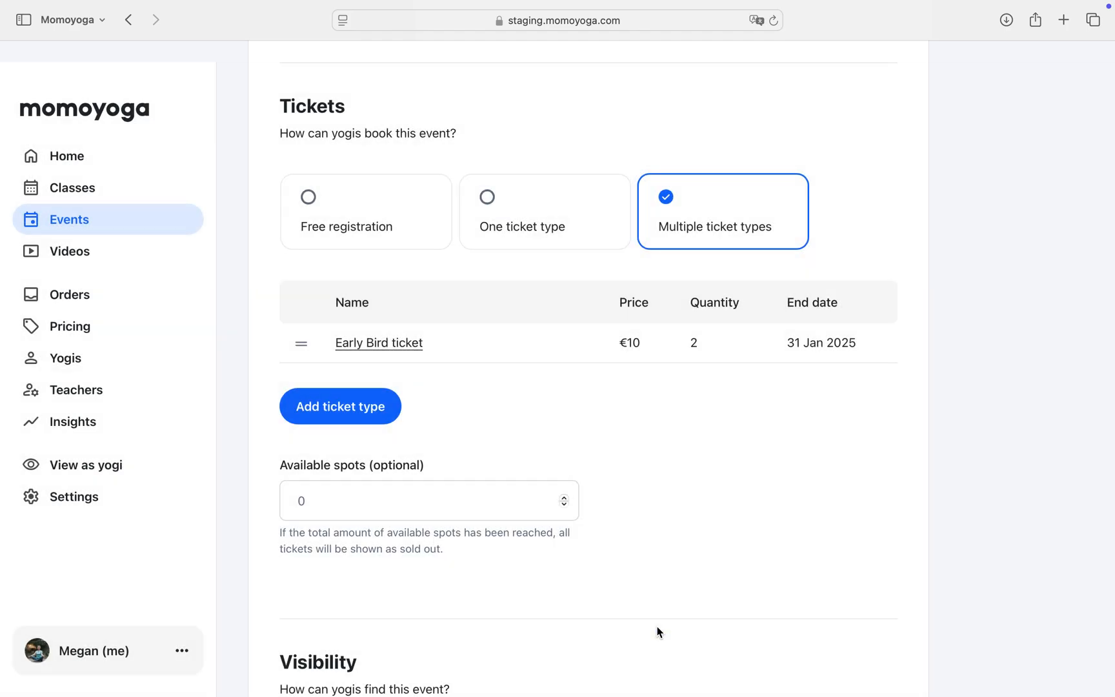
Step: Add a second ticket type named Regular ticket, priced at €30 with an available quantity of 10
click(358, 415)
click(511, 253)
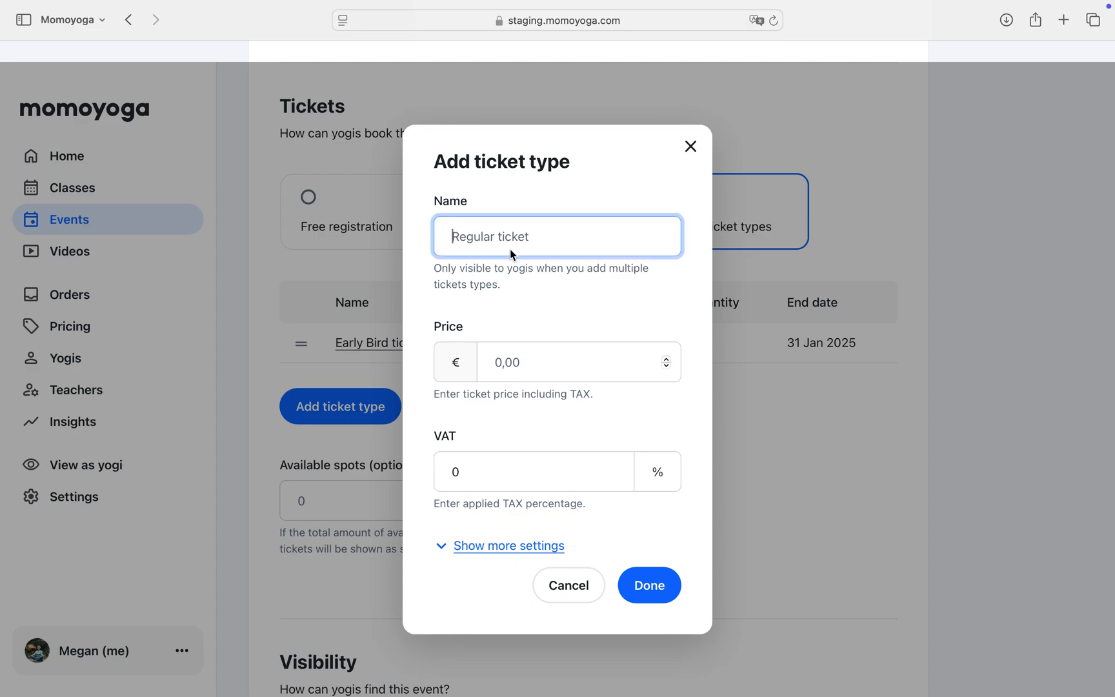
text(Regular ticket)
click(548, 361)
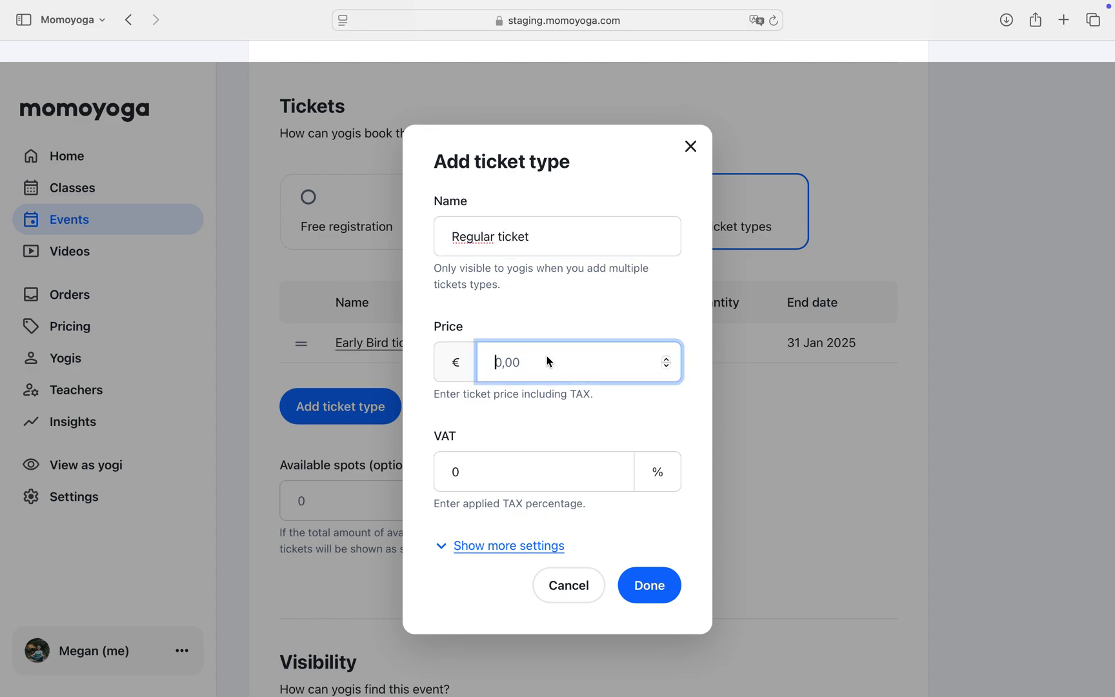
text(30)
click(510, 546)
scroll(544, 550, down, 4)
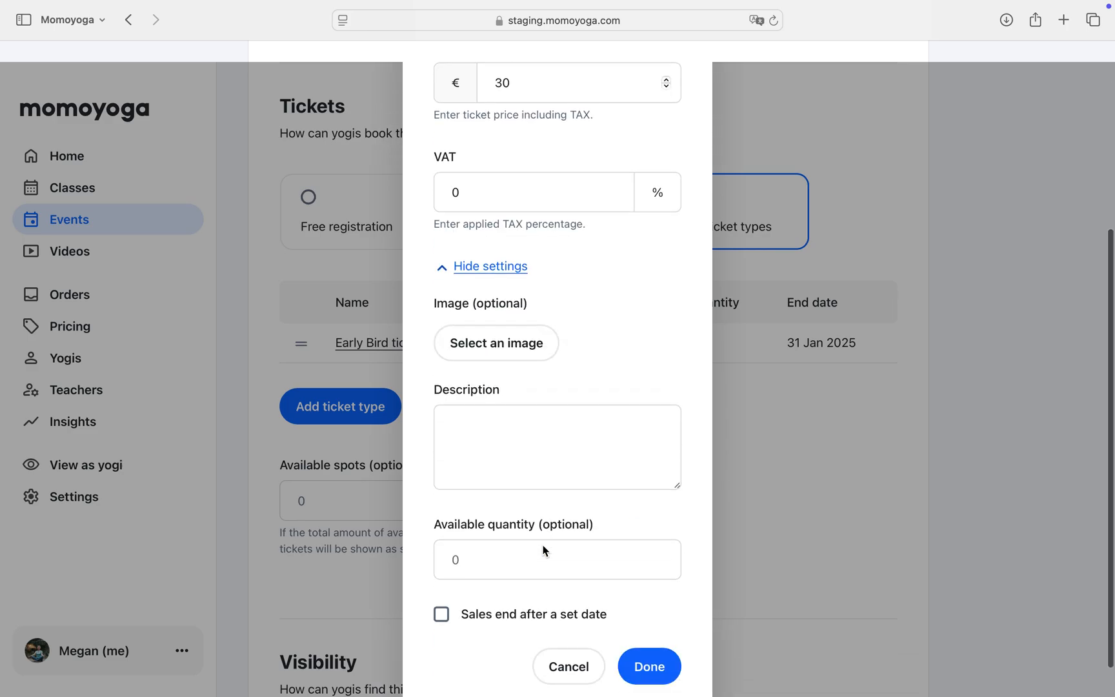
click(544, 551)
text(10)
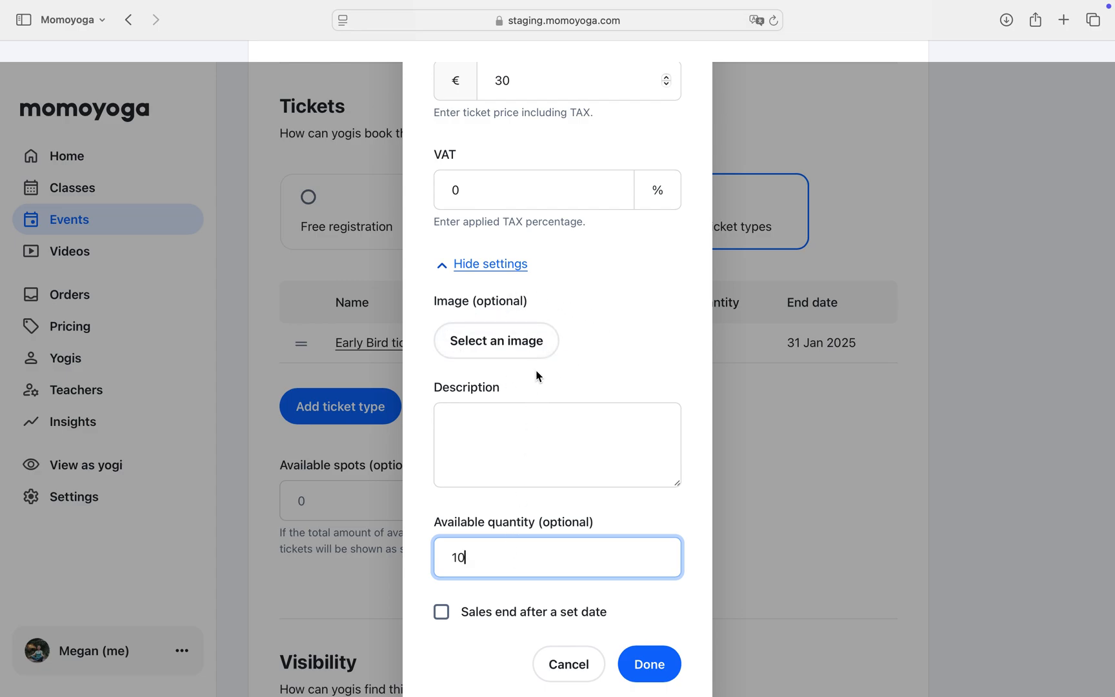
click(656, 678)
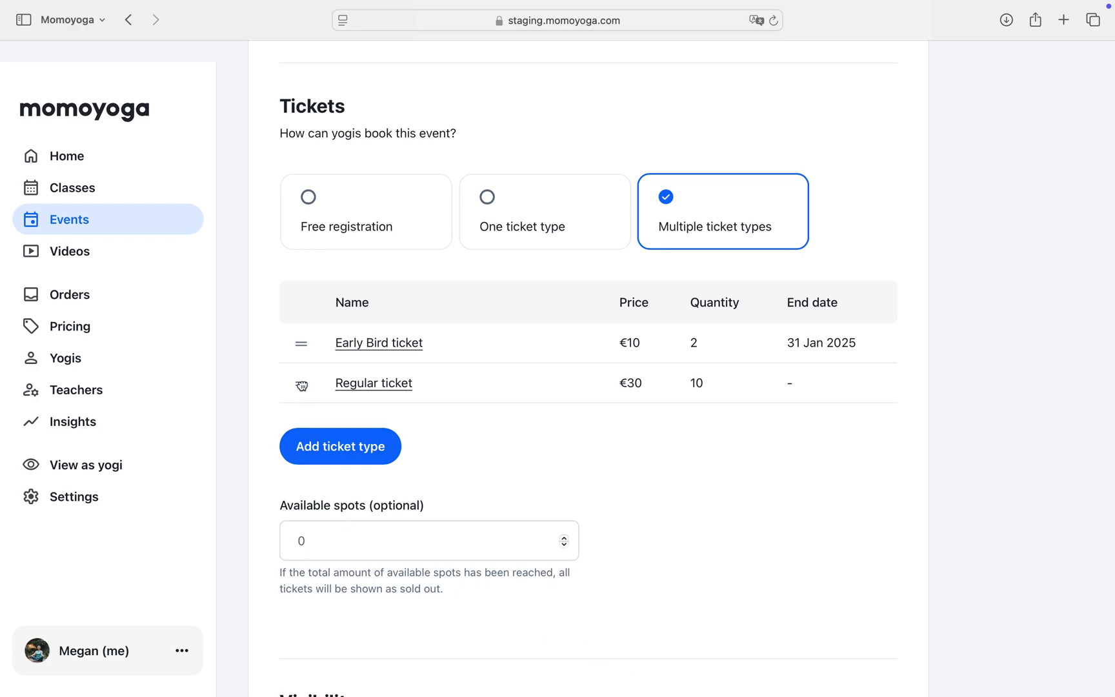
mouse_move(302, 384)
mouse_down()
mouse_move(303, 345)
mouse_move(301, 392)
mouse_up()
Step: Set the event's available spots to 20 and review the visibility and comments sections
scroll(300, 389, down, 3)
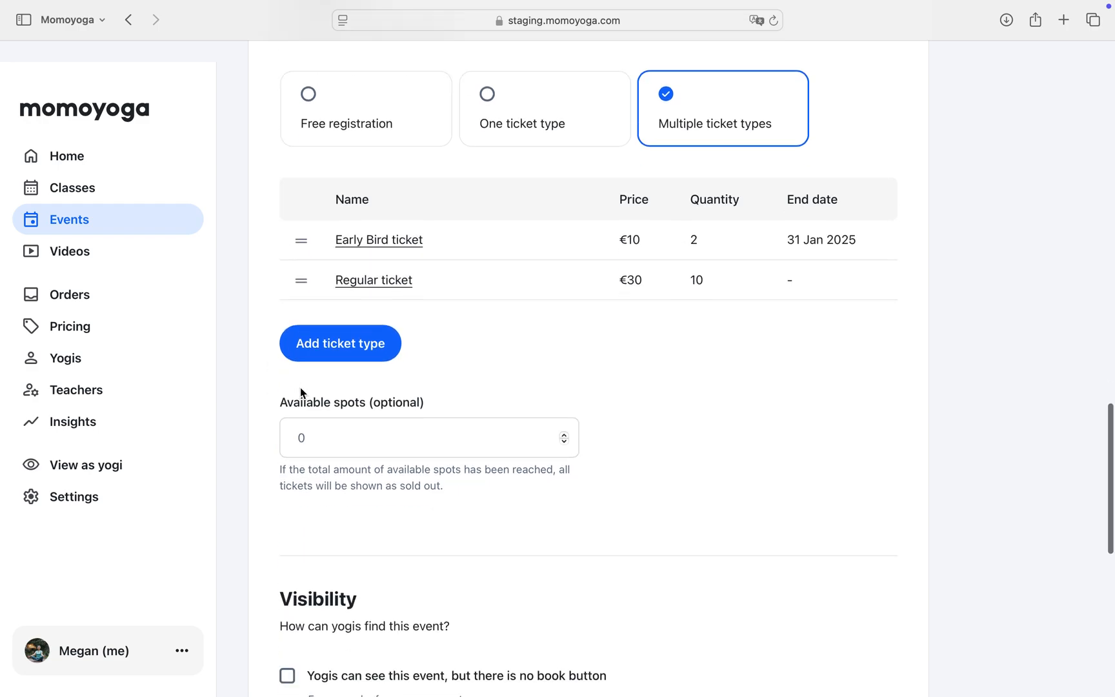
click(321, 419)
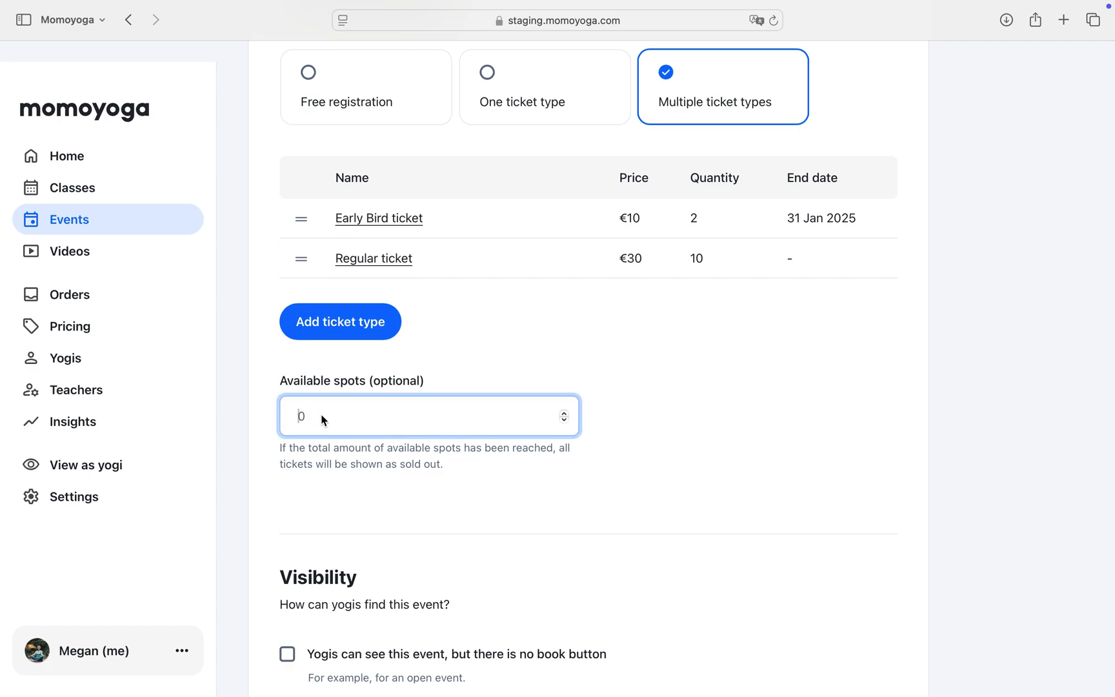
text(20)
scroll(323, 420, down, 4)
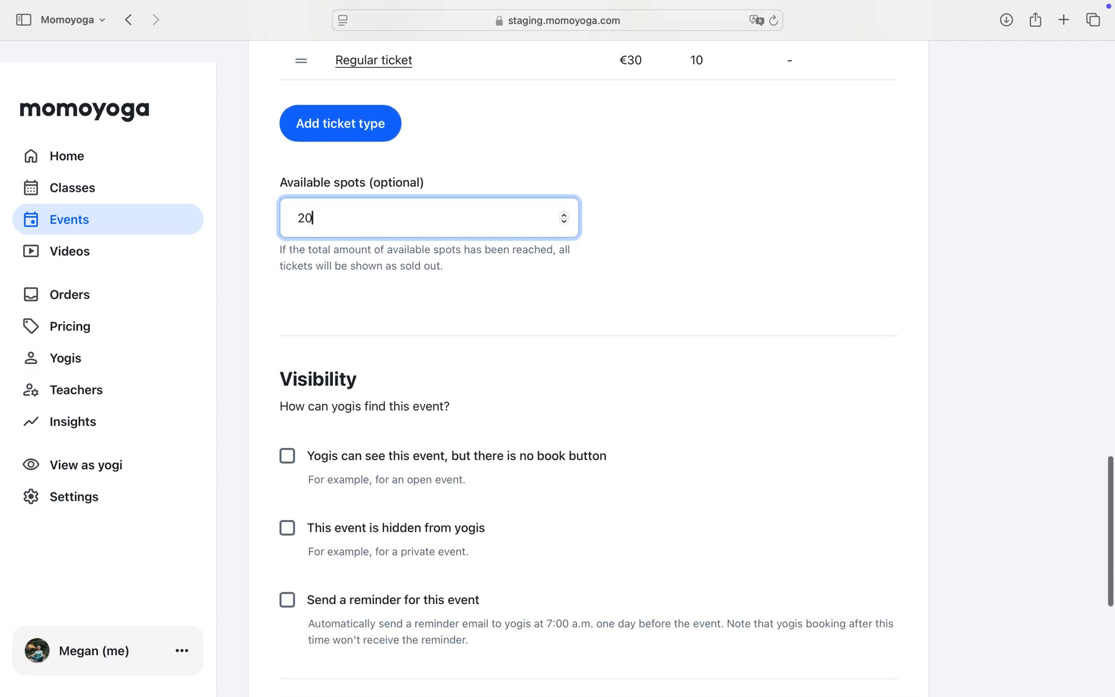
scroll(437, 399, down, 3)
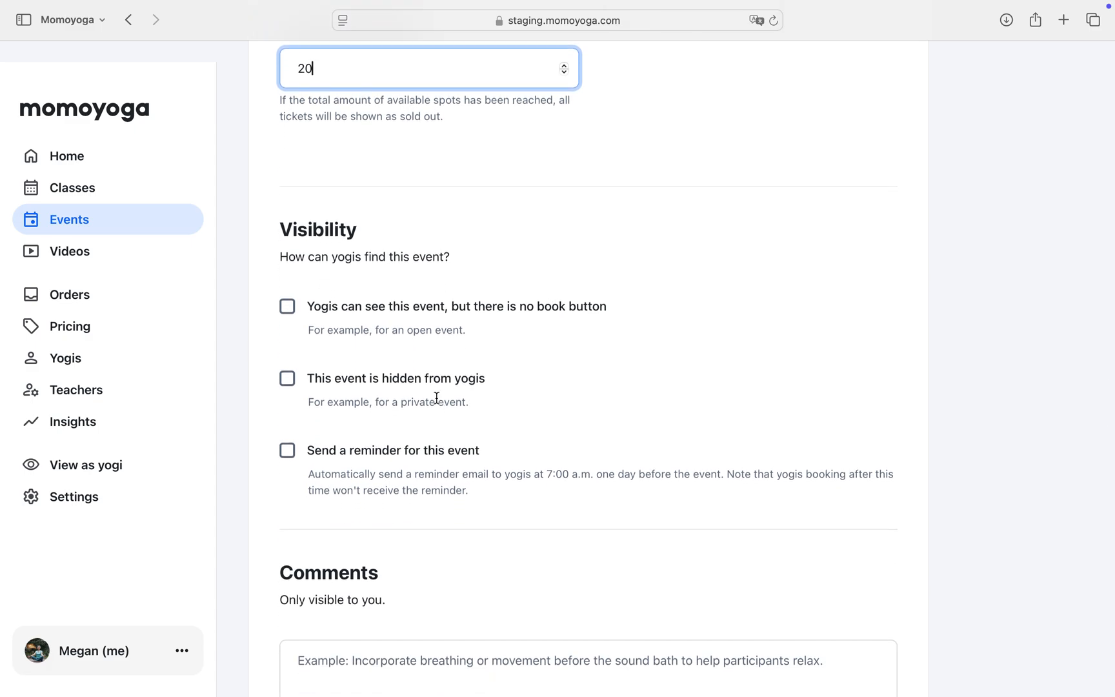
scroll(437, 398, down, 3)
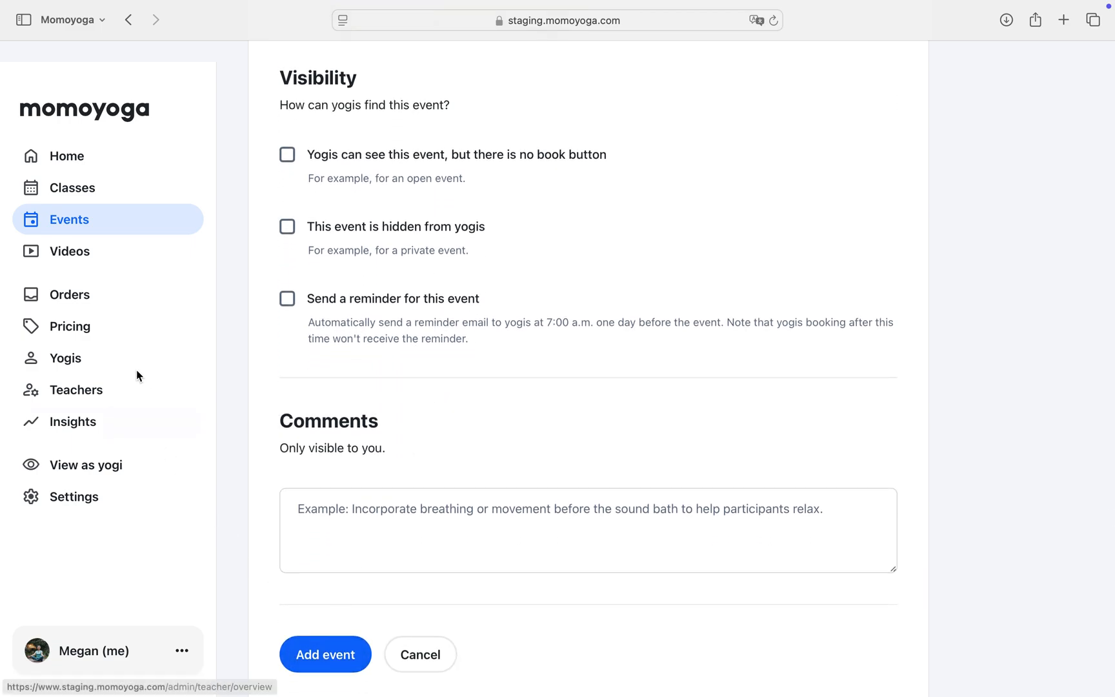
Step: View the video library and its form for adding a video by URL, and return to the video list
click(111, 251)
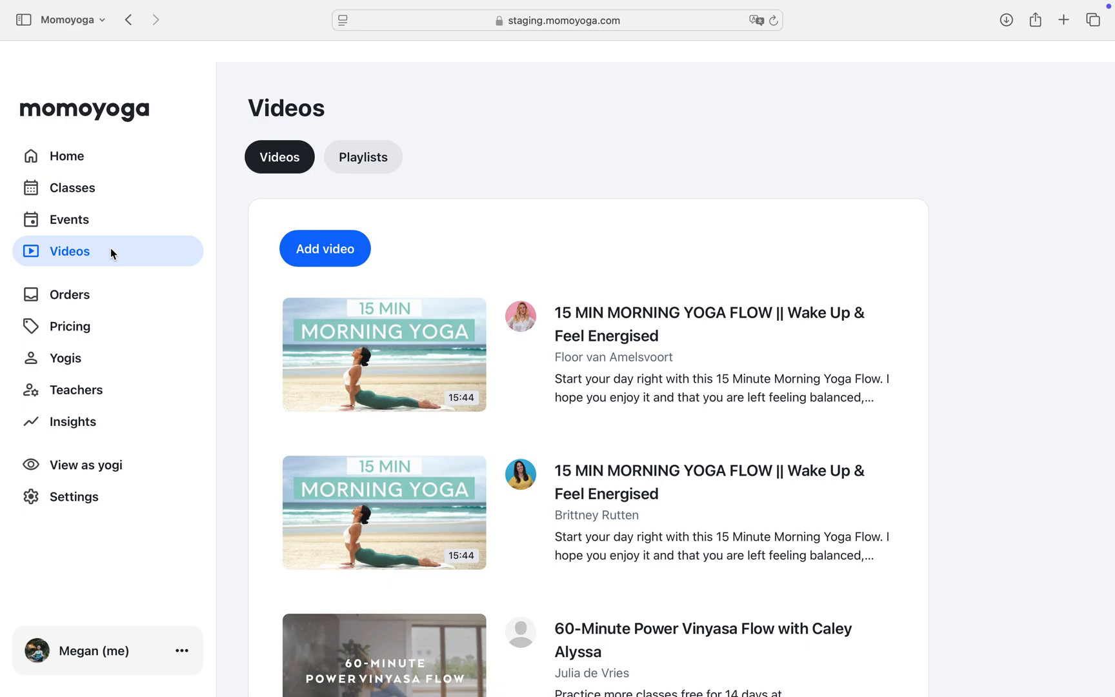
click(317, 254)
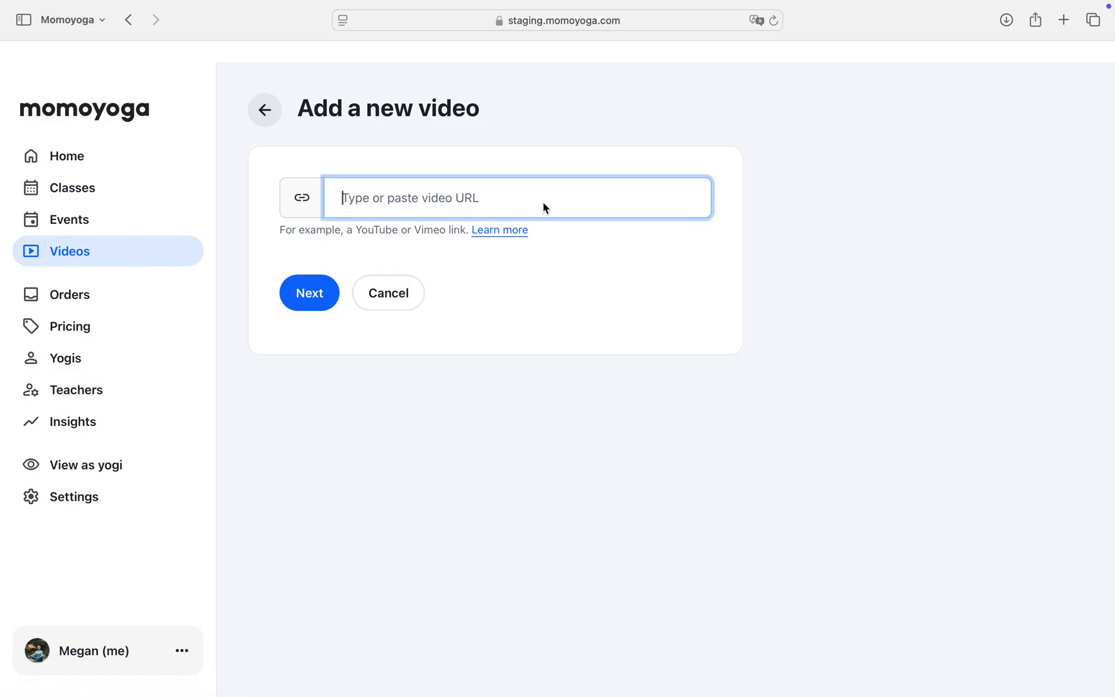
click(271, 114)
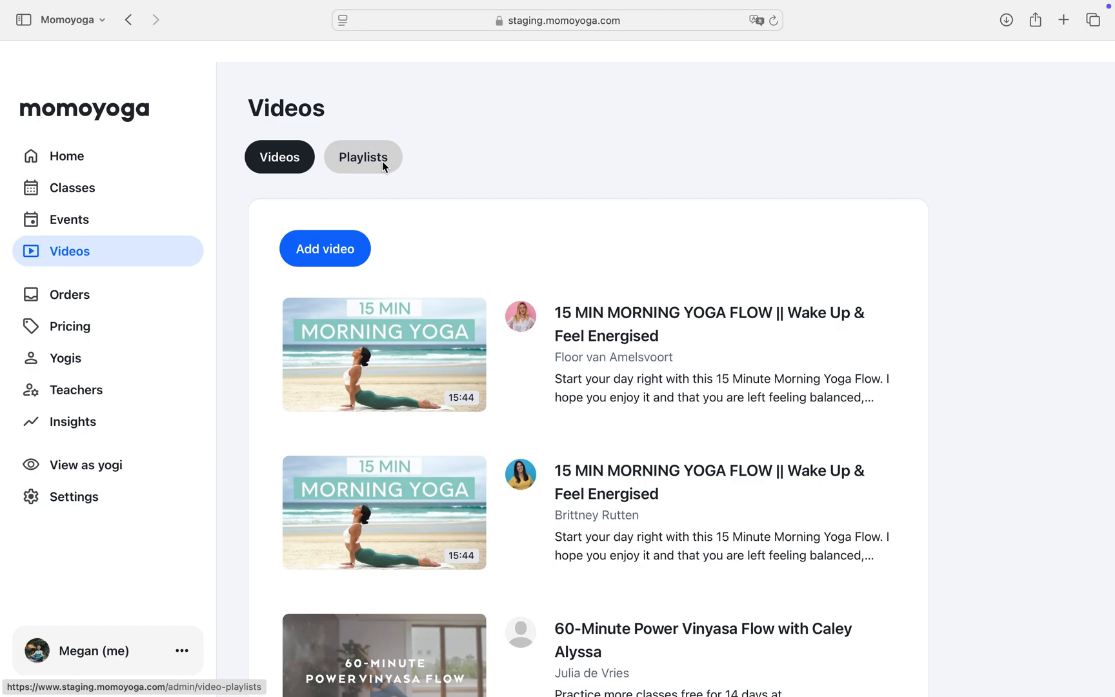
Step: Open the order details of the unpaid Unlimited (maand kaart) membership repetition starting 3 January 2025
click(80, 297)
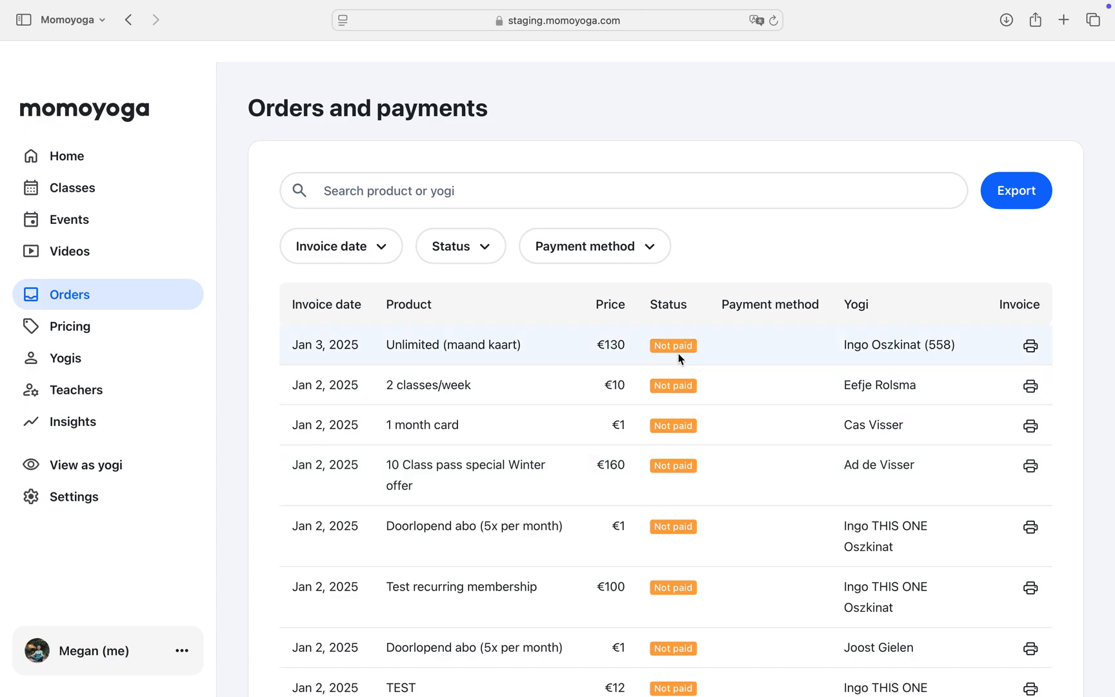
click(678, 359)
scroll(679, 356, down, 1)
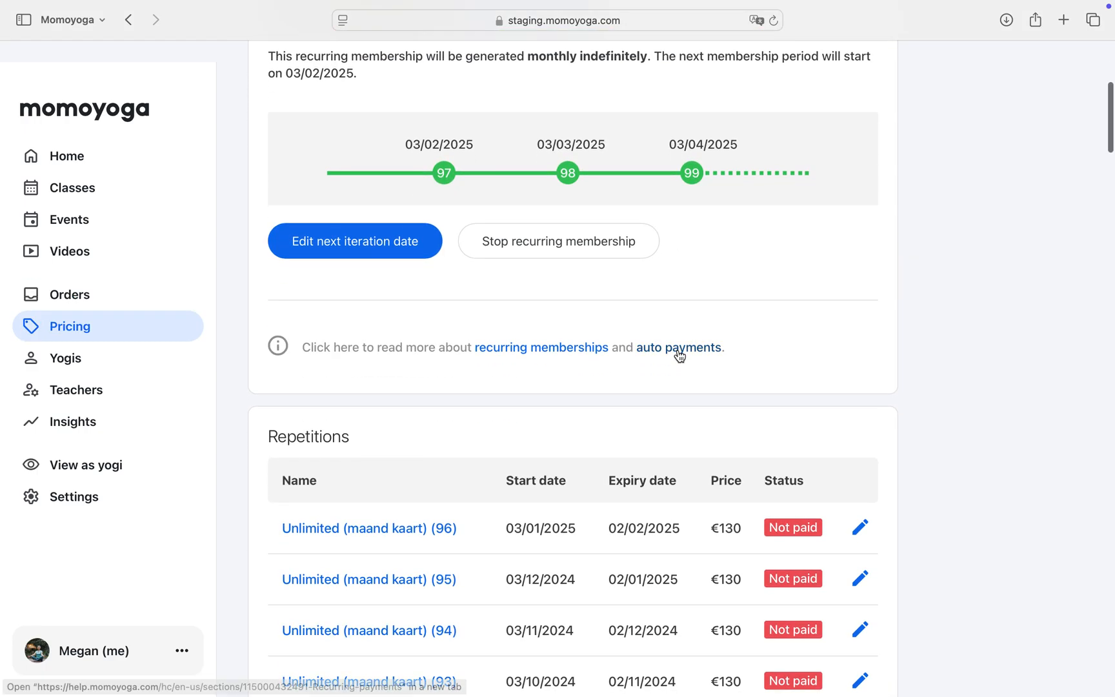
scroll(679, 355, down, 1)
click(425, 483)
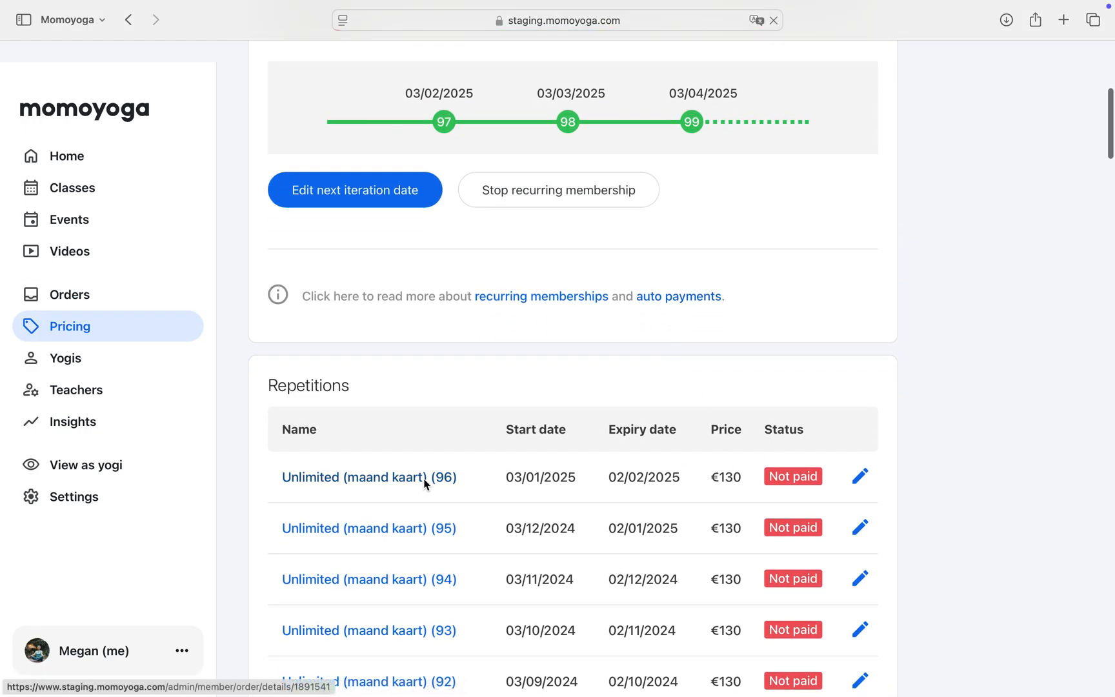
scroll(425, 484, down, 5)
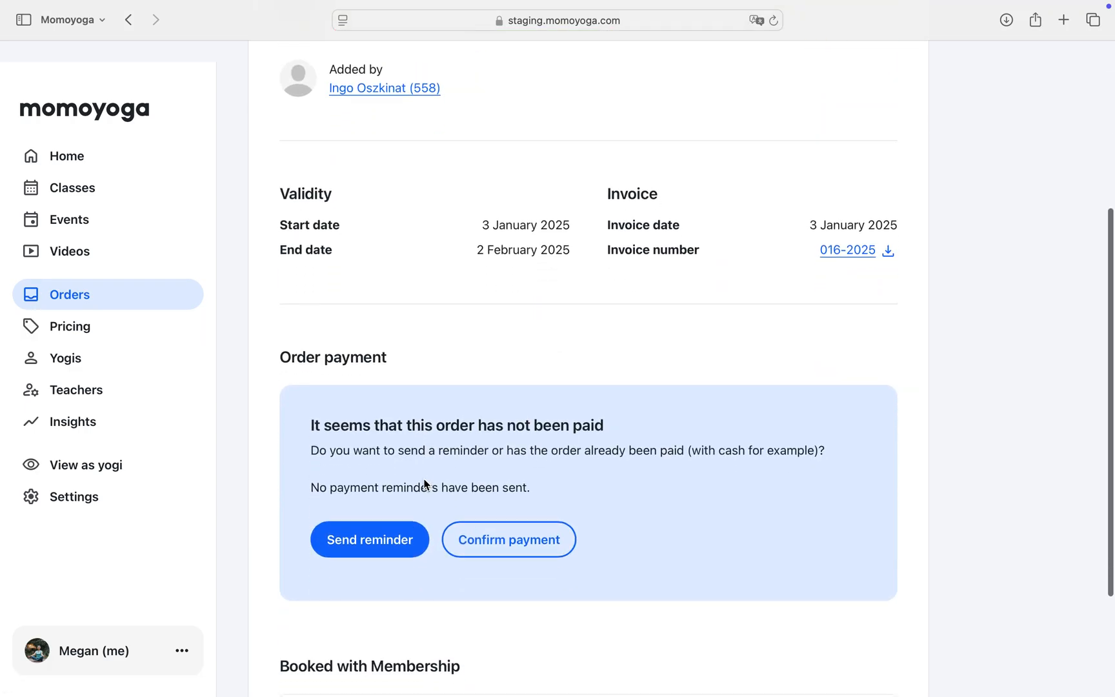
Step: Confirm the order's payment with Cash as the payment method and a payment date
click(500, 539)
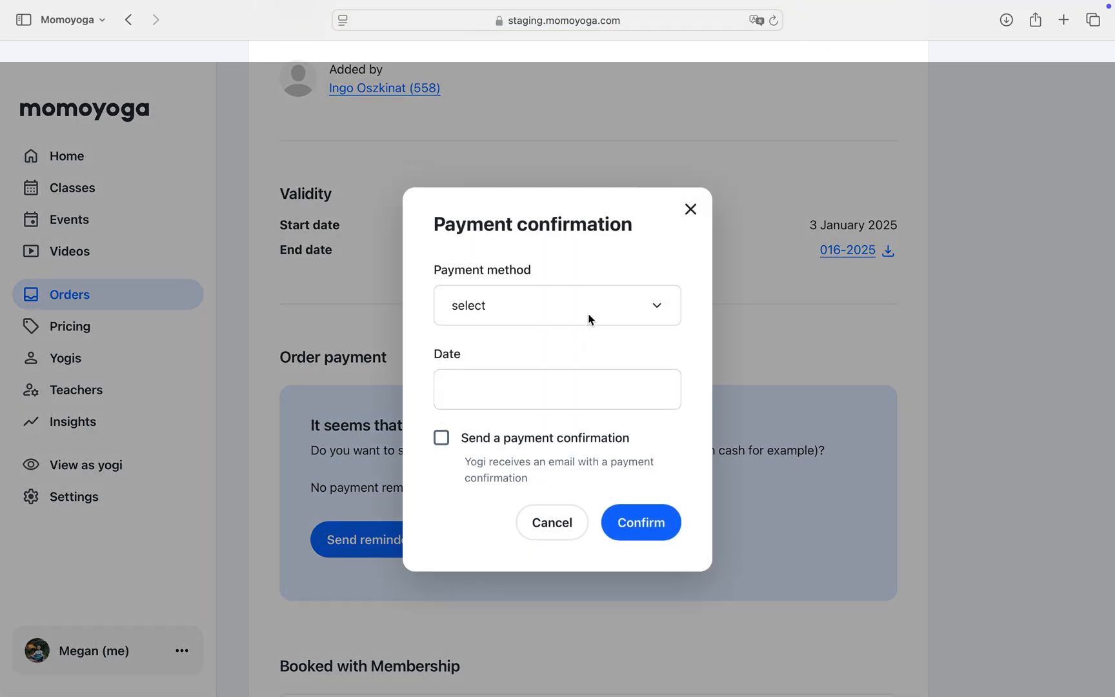
click(590, 319)
click(574, 335)
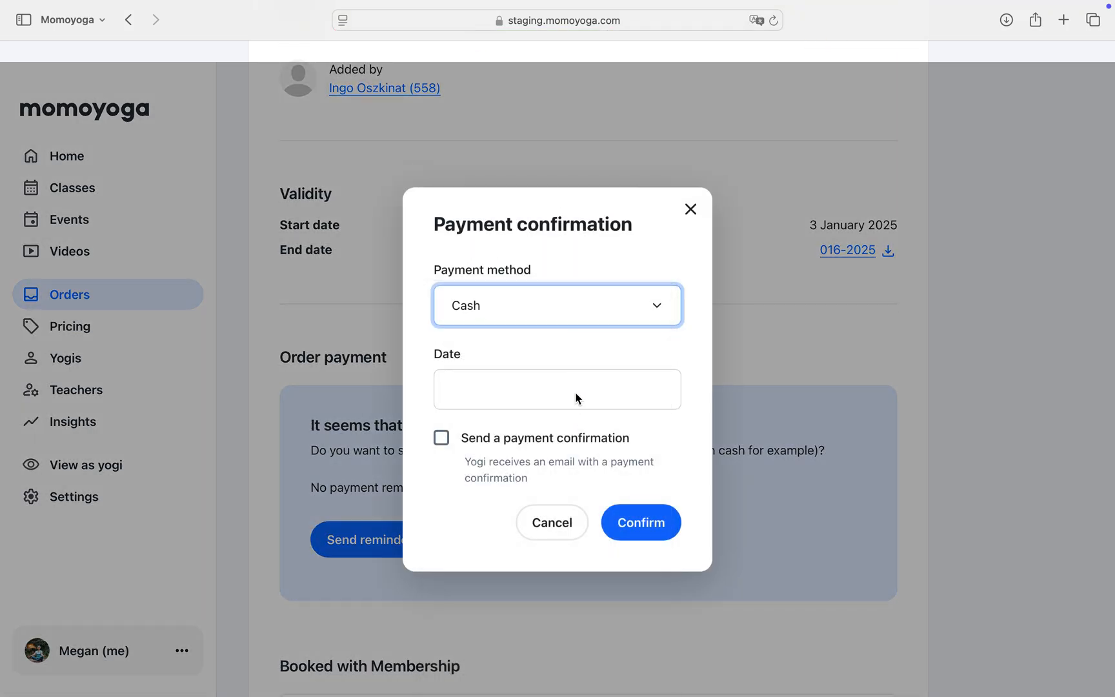
click(576, 398)
click(617, 481)
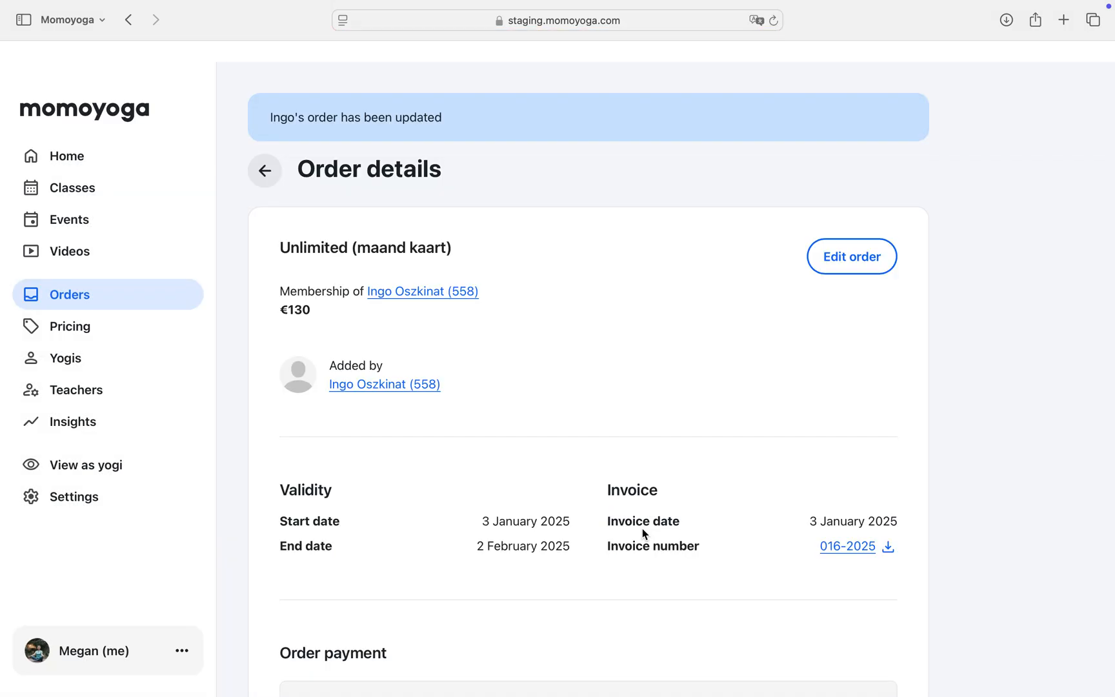
Step: Return to the orders overview and inspect the invoice date and status filter options
click(126, 300)
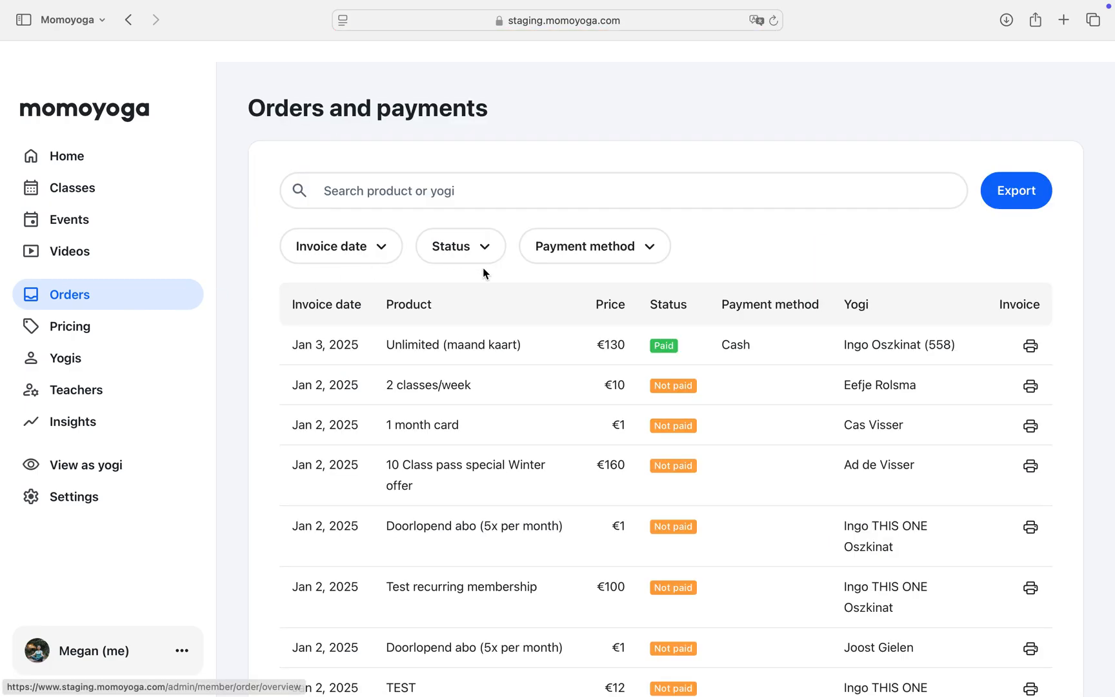
click(381, 247)
click(379, 246)
click(453, 247)
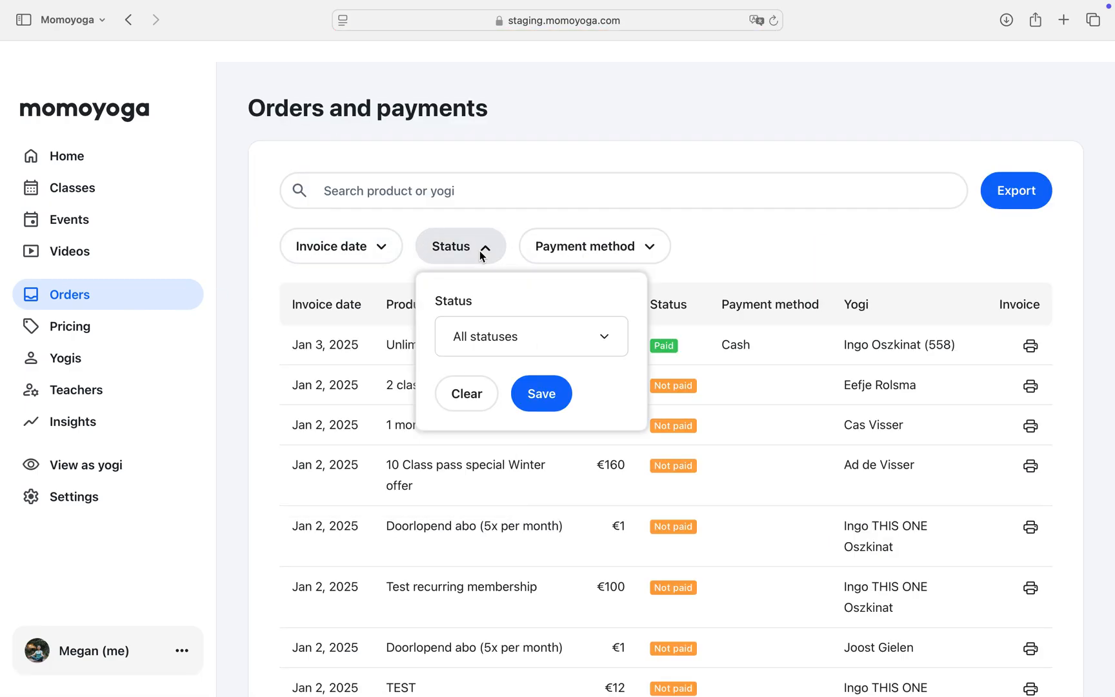
click(526, 324)
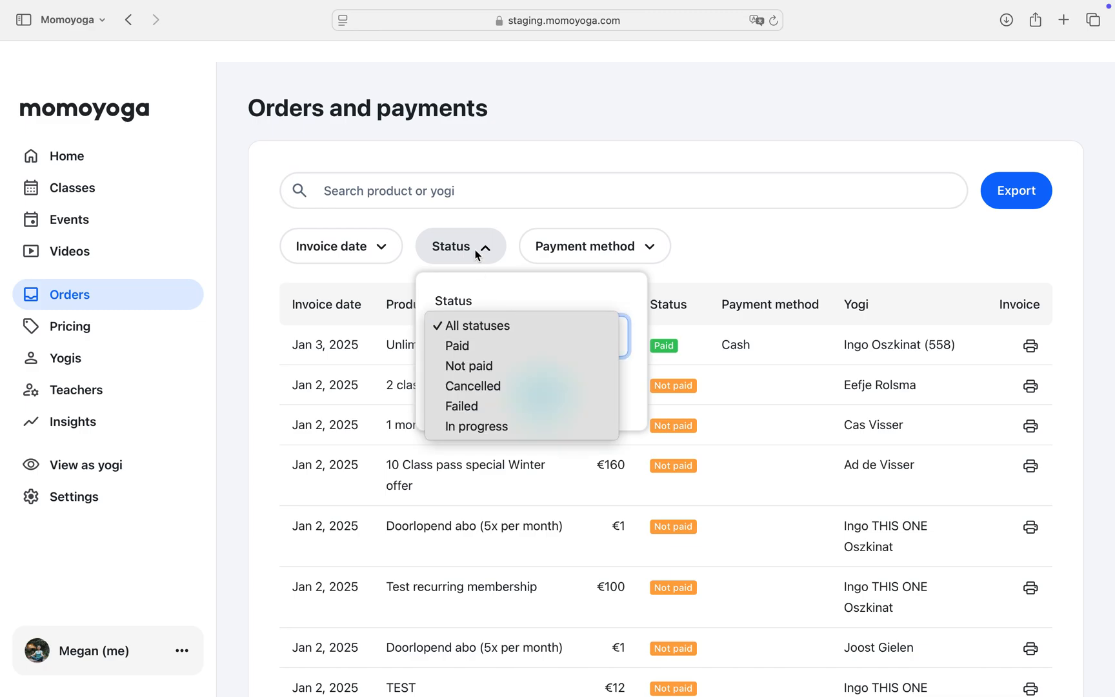
Step: Filter the orders overview by the Credit card payment method
click(588, 249)
click(651, 248)
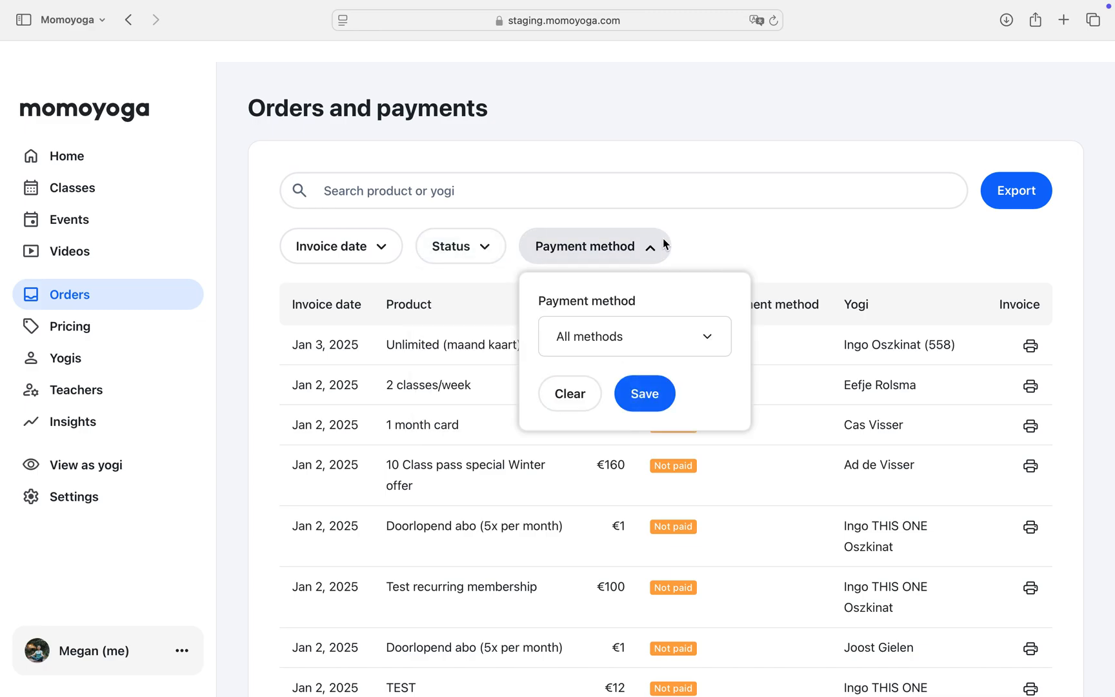
click(674, 328)
click(668, 344)
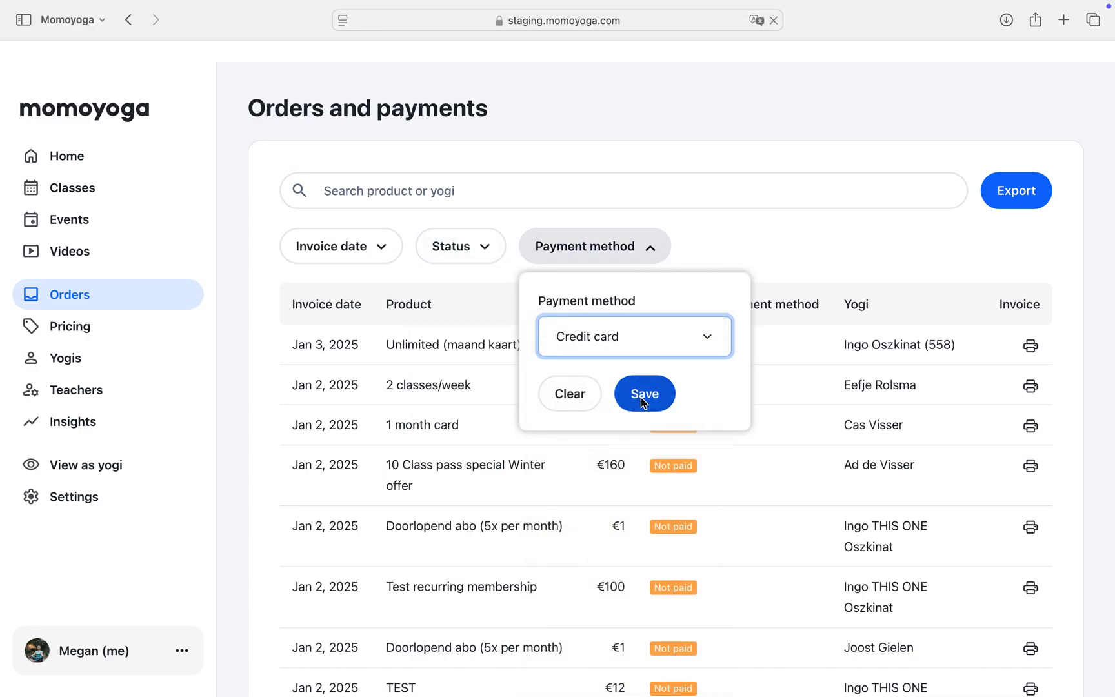
click(642, 398)
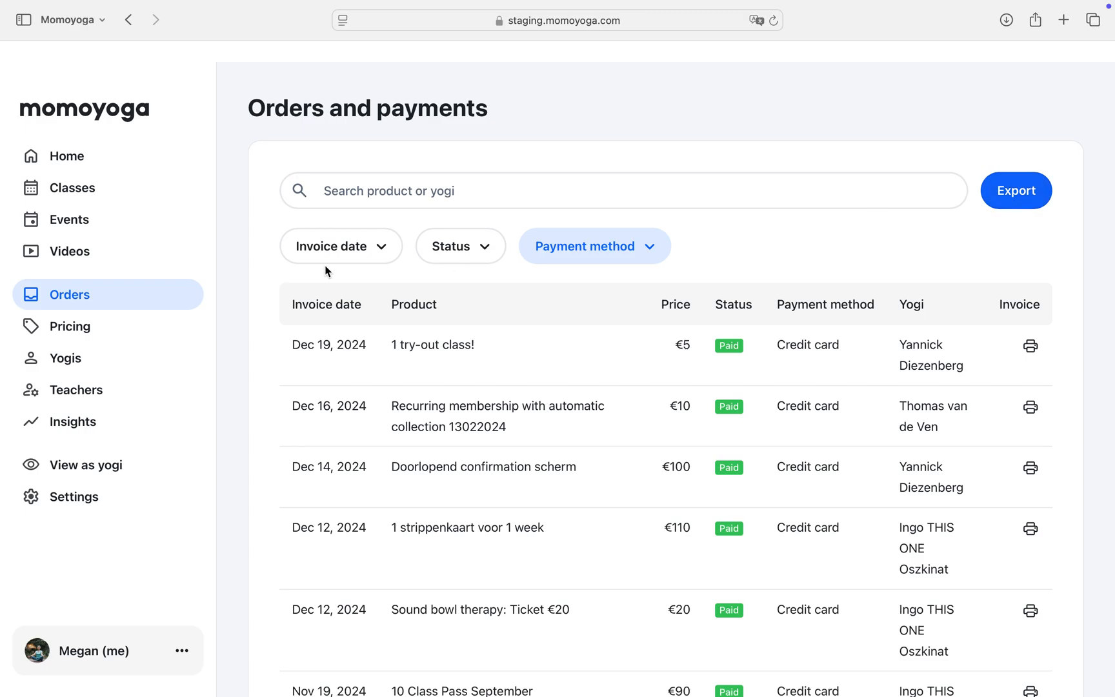
Step: Start a new membership in the pricing options and review its price, validity, class access, video access and purchase settings
click(115, 330)
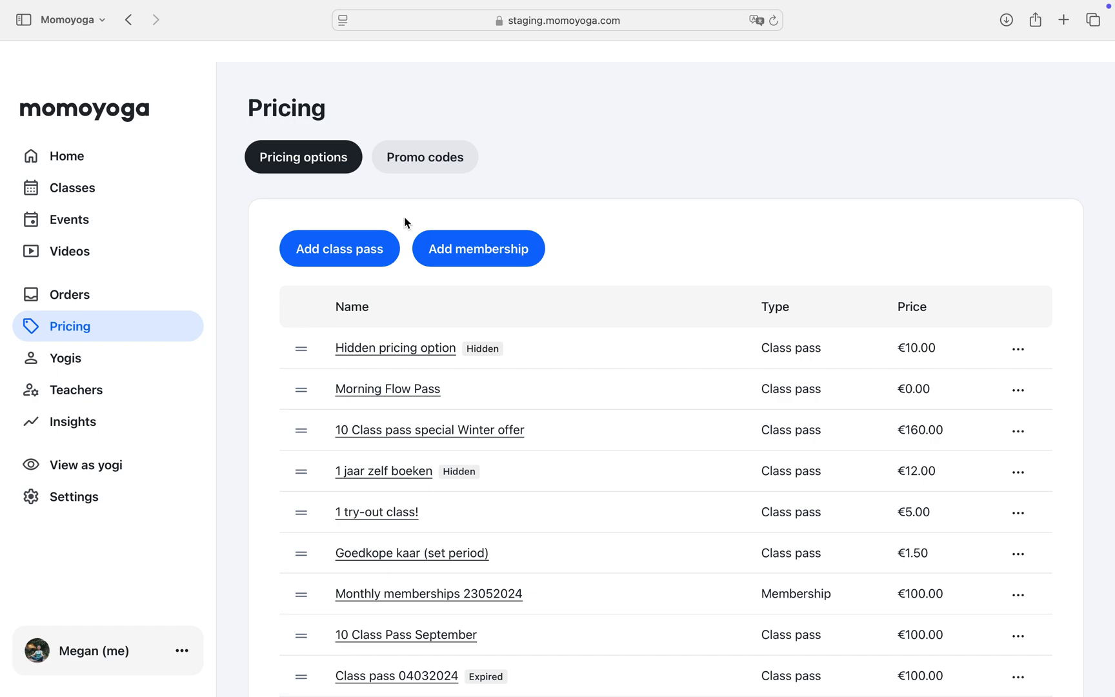
click(473, 255)
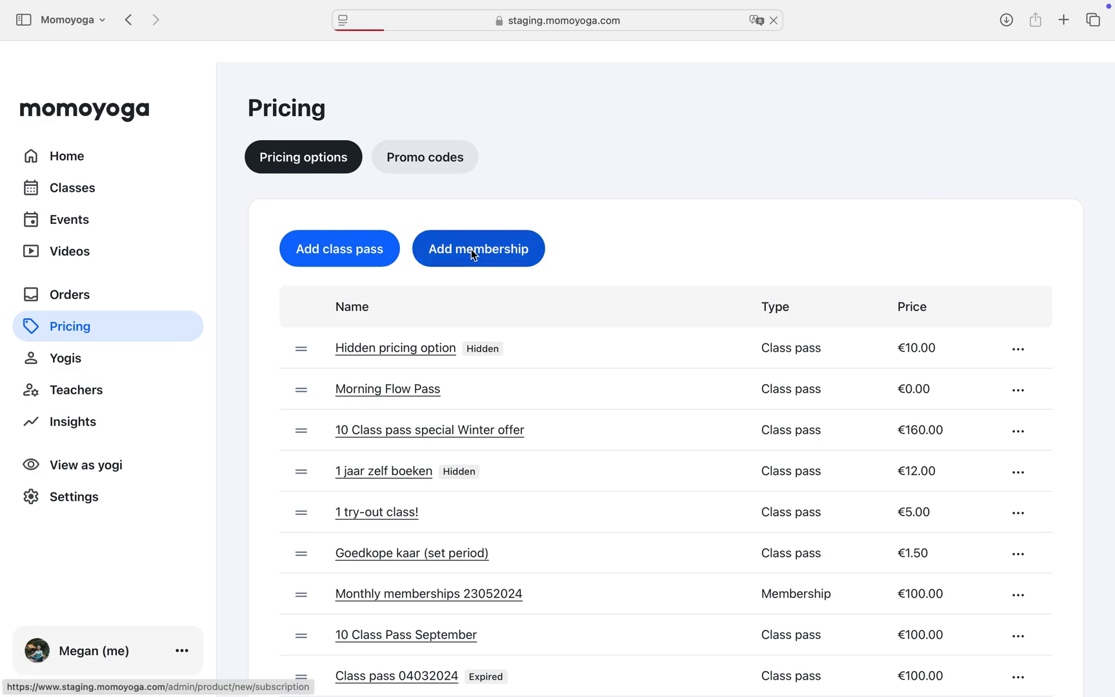
scroll(472, 254, down, 1)
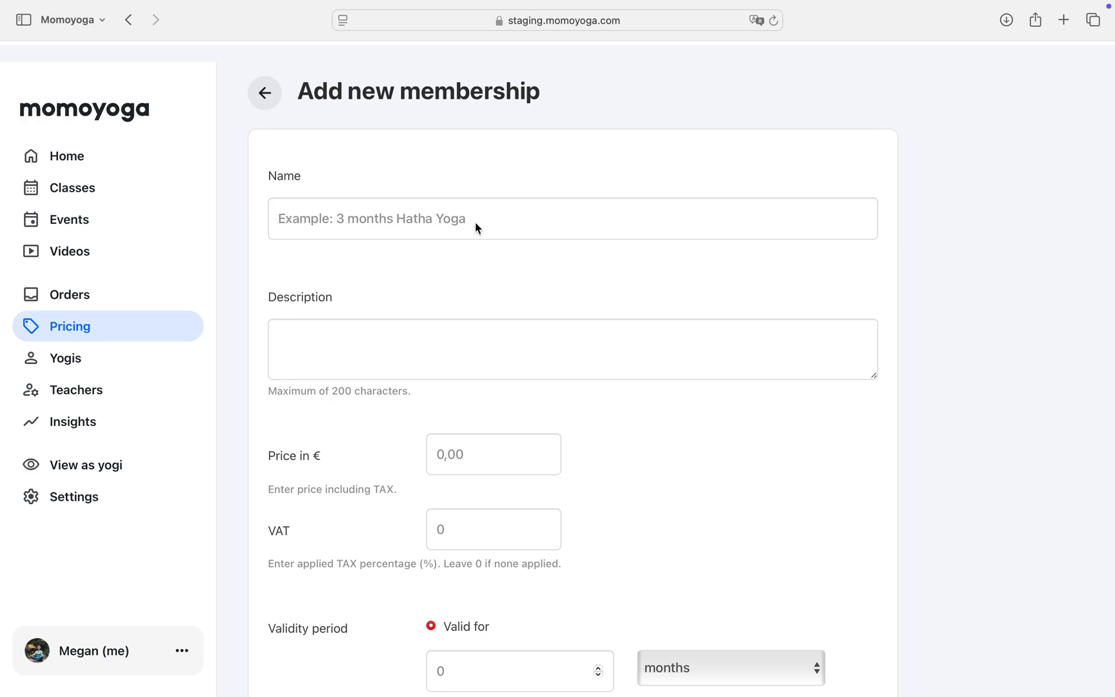
scroll(475, 224, down, 10)
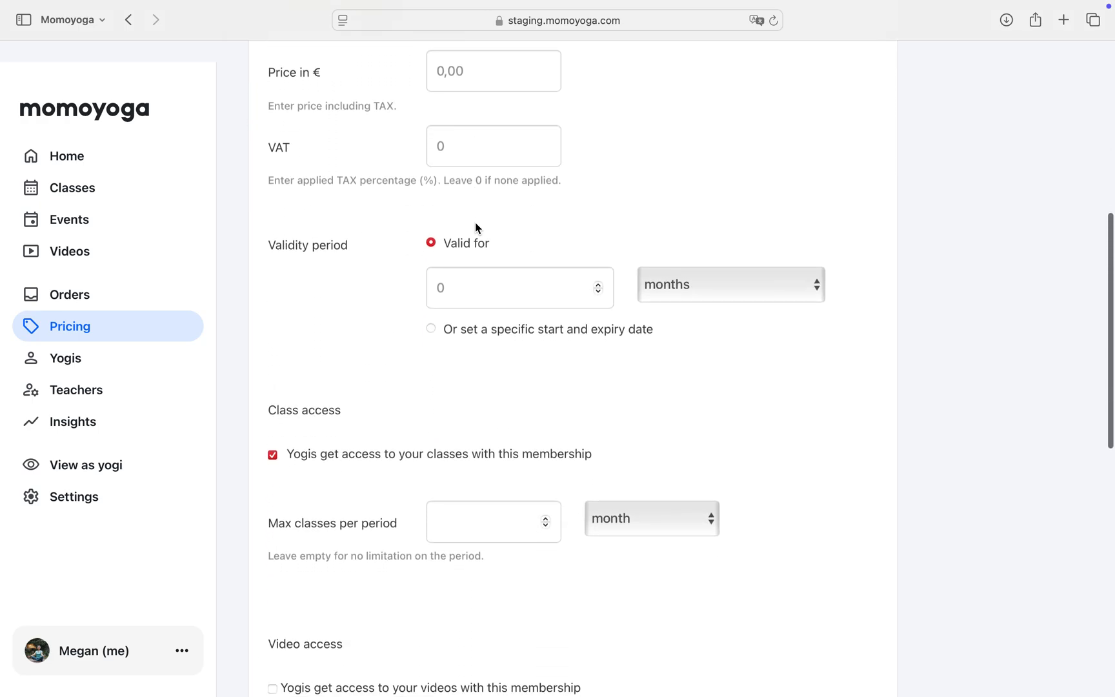
scroll(476, 227, down, 10)
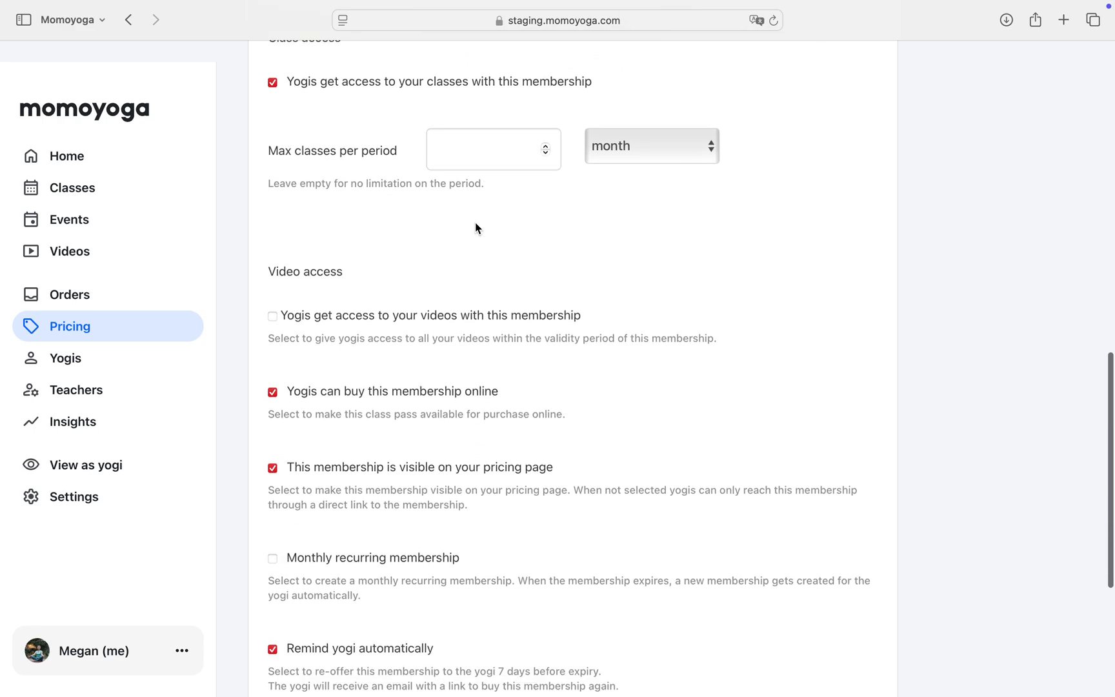
scroll(475, 228, down, 4)
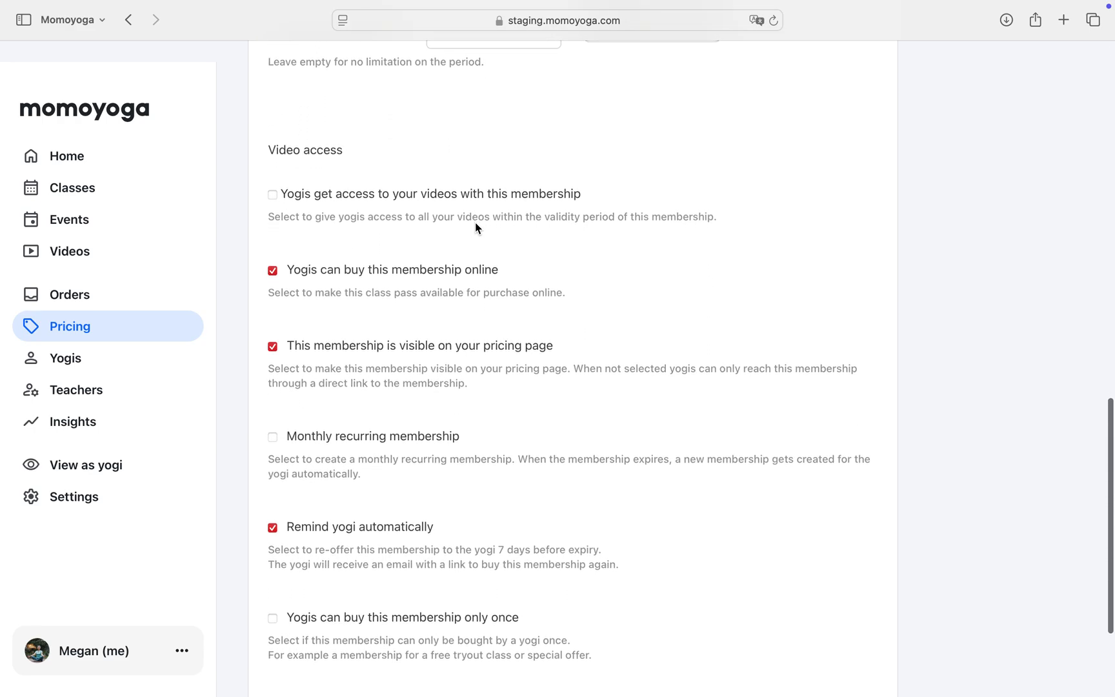
scroll(476, 223, down, 1)
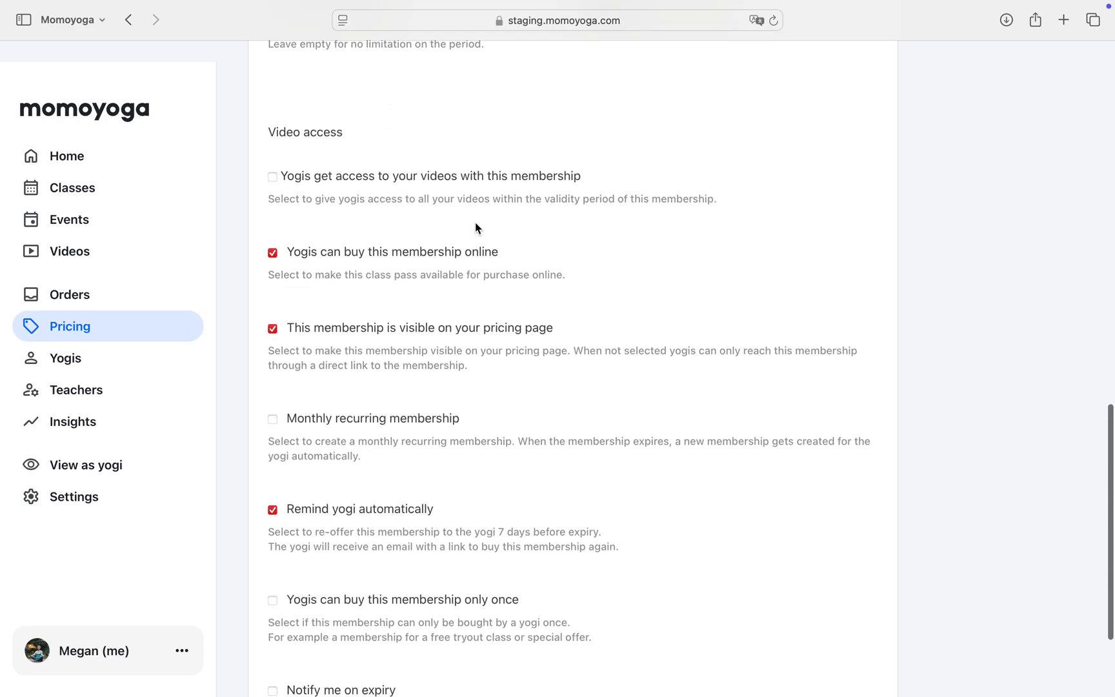
Step: Turn the Monthly recurring membership option on and back off to preview its extra settings
click(273, 420)
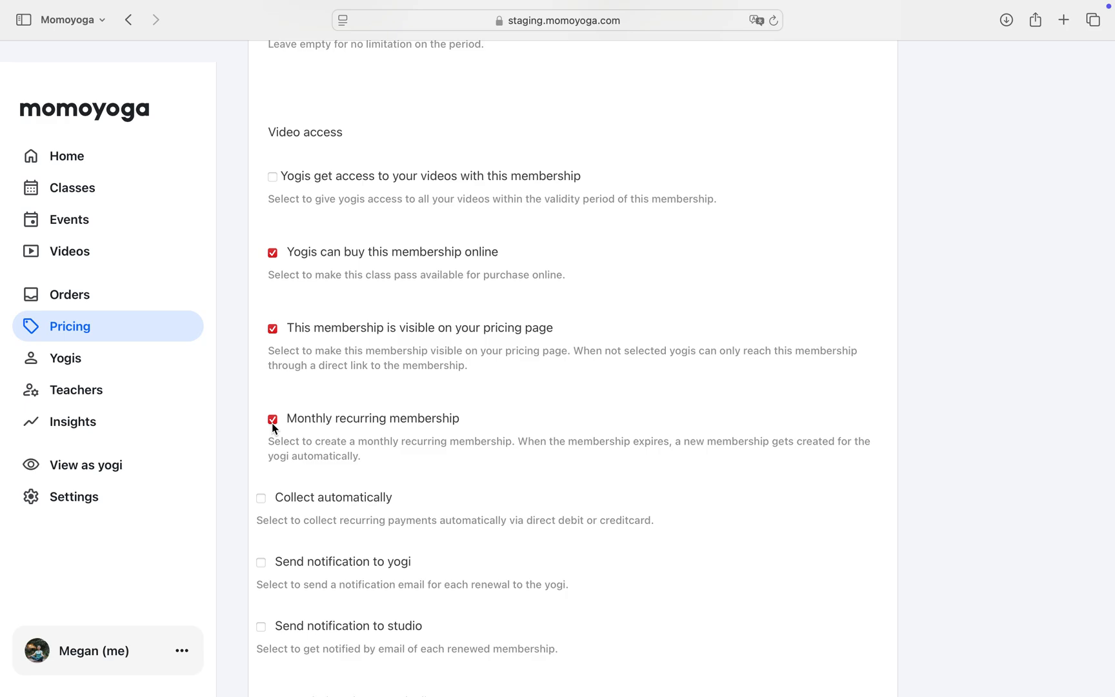
click(272, 421)
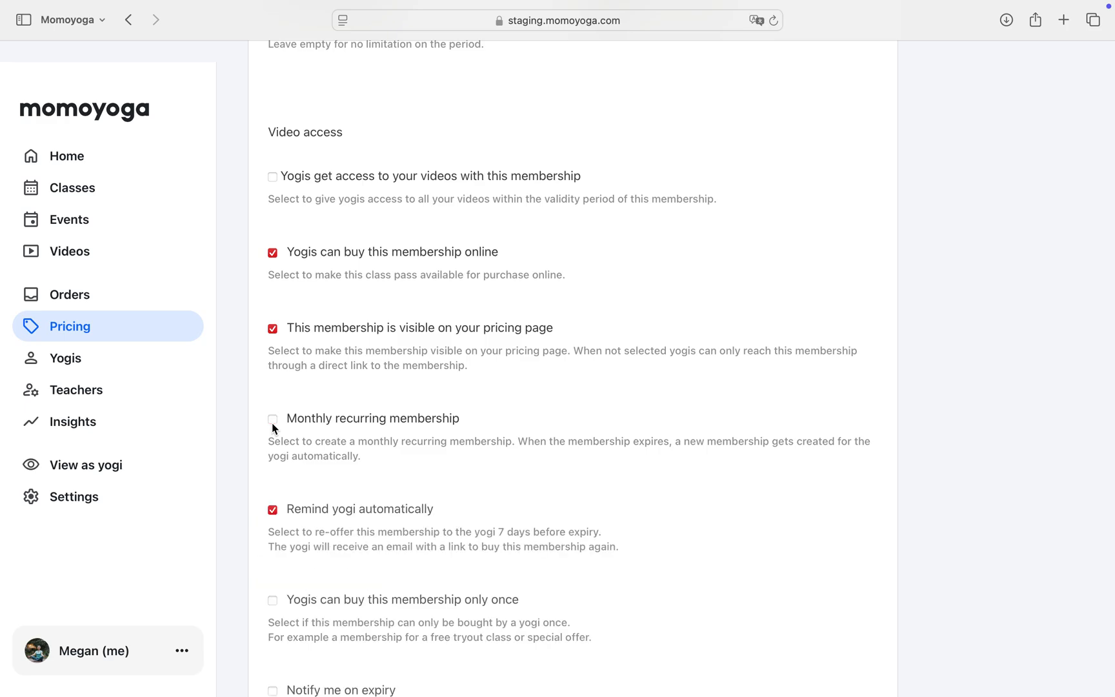
Step: Set the new membership's validity period to 3 months
scroll(272, 422, up, 6)
scroll(272, 422, up, 1)
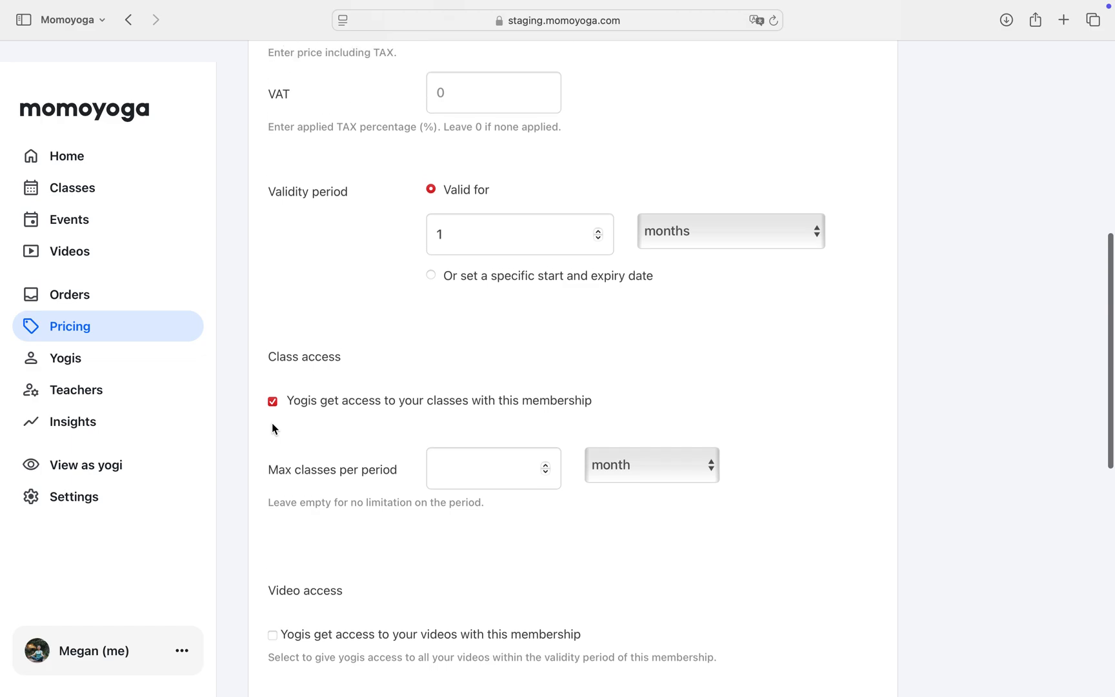
scroll(272, 423, up, 2)
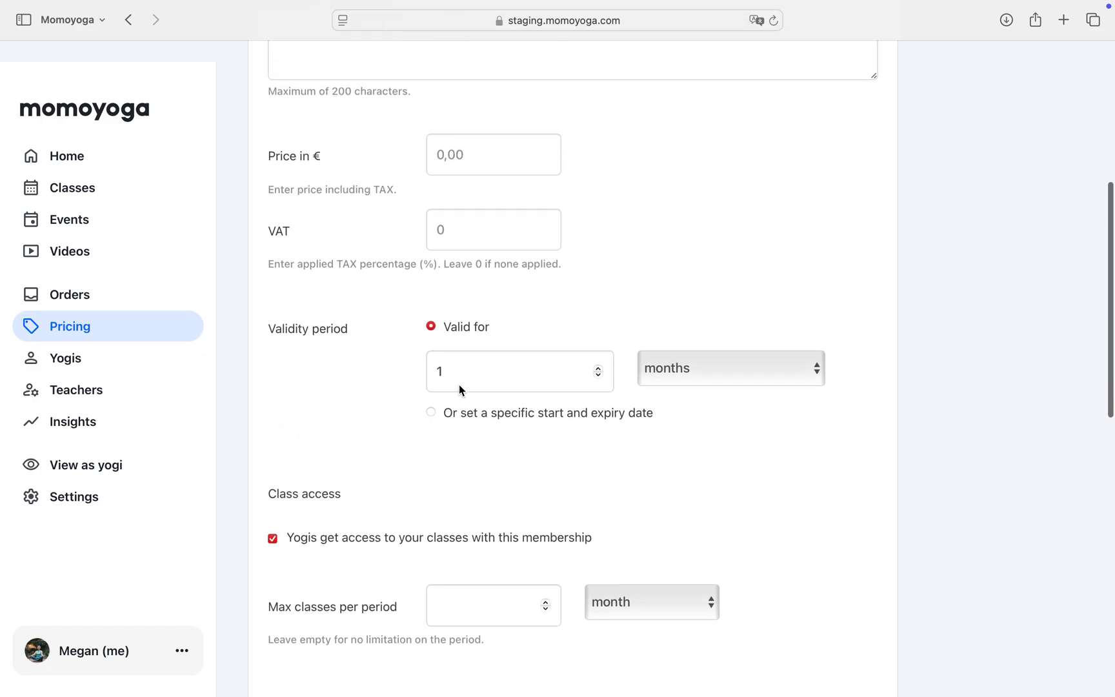
click(461, 388)
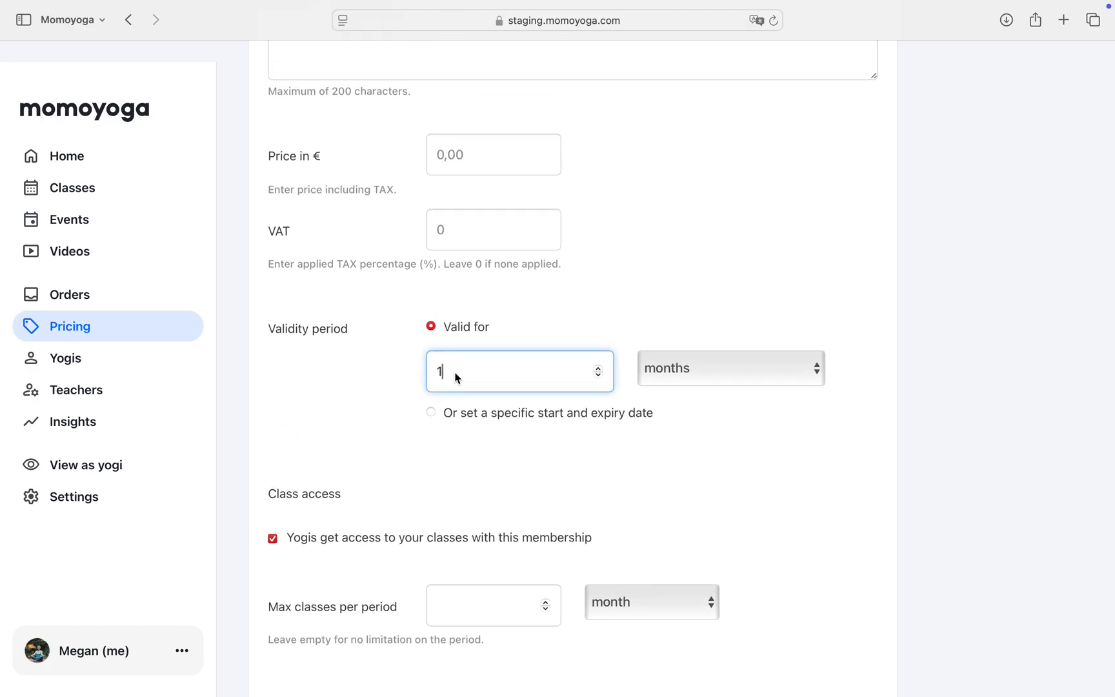
key(BackSpace)
text(3)
scroll(499, 312, up, 3)
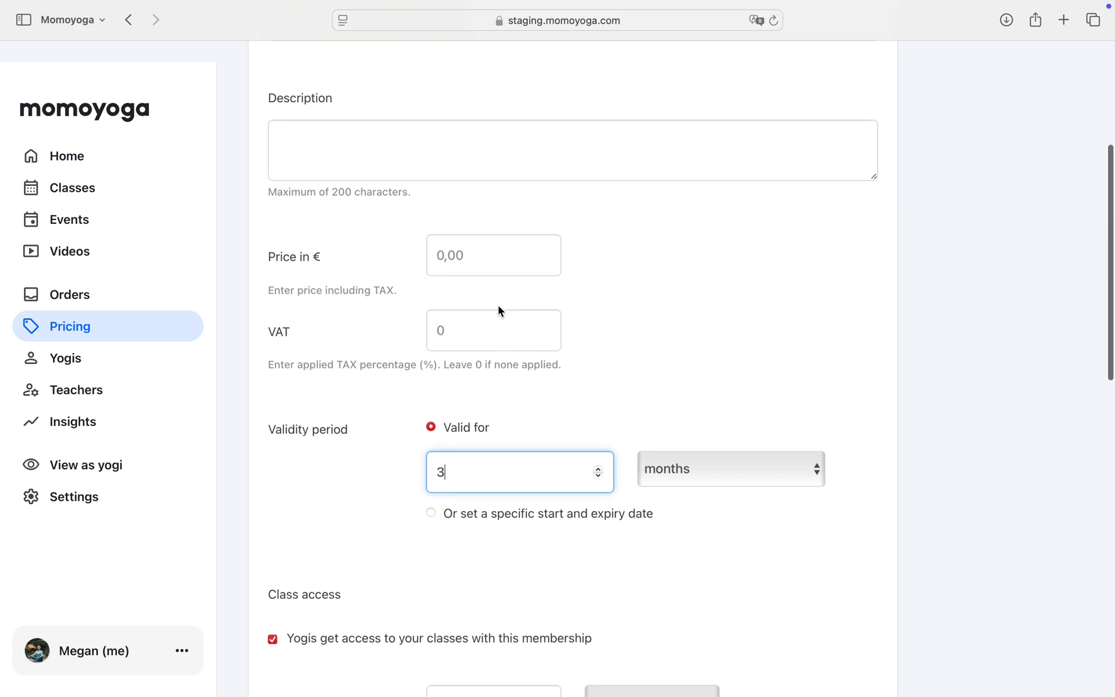
scroll(499, 312, up, 1)
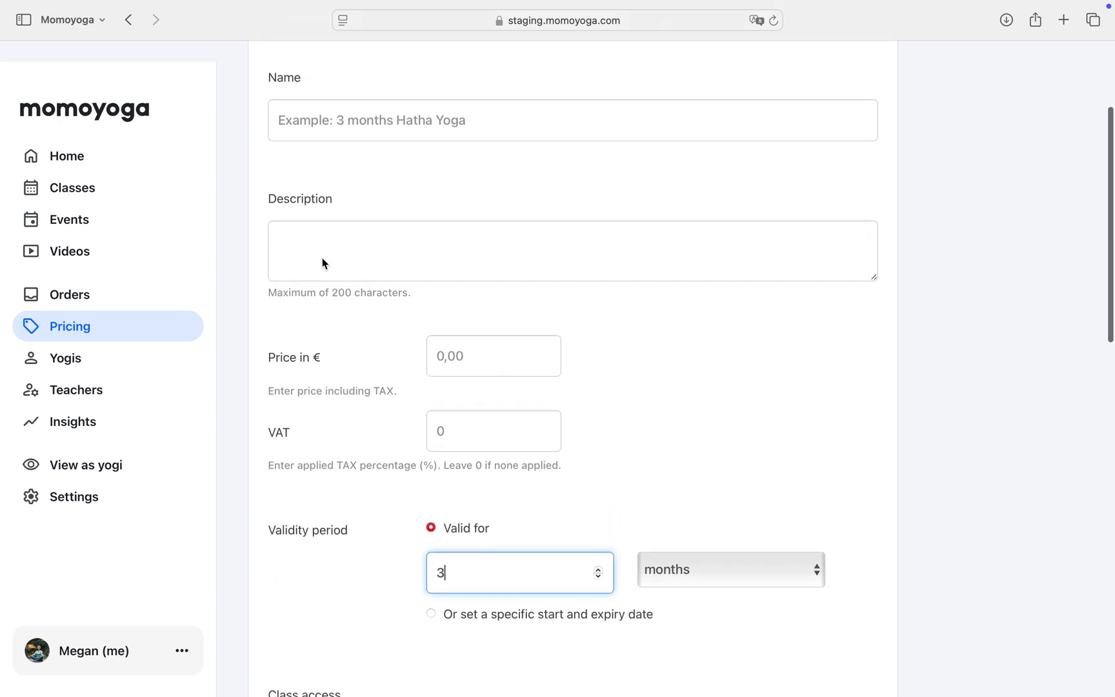
Step: Limit the membership's class access to a maximum of 2 classes per week
scroll(473, 386, down, 3)
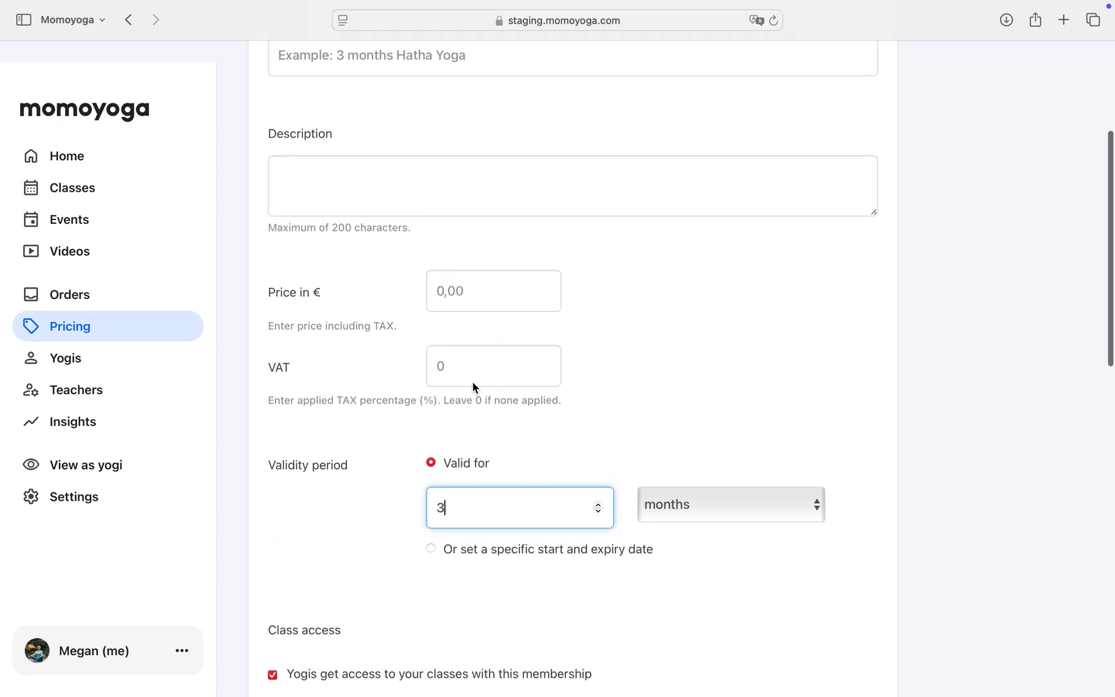
scroll(474, 386, down, 2)
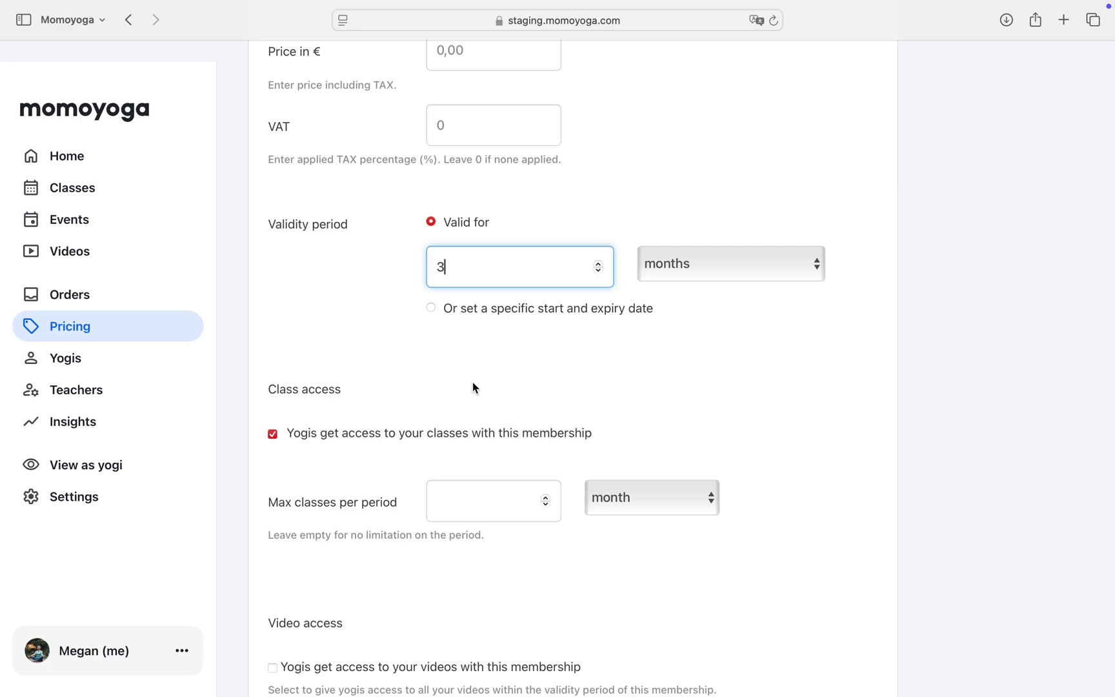
click(471, 504)
text(2)
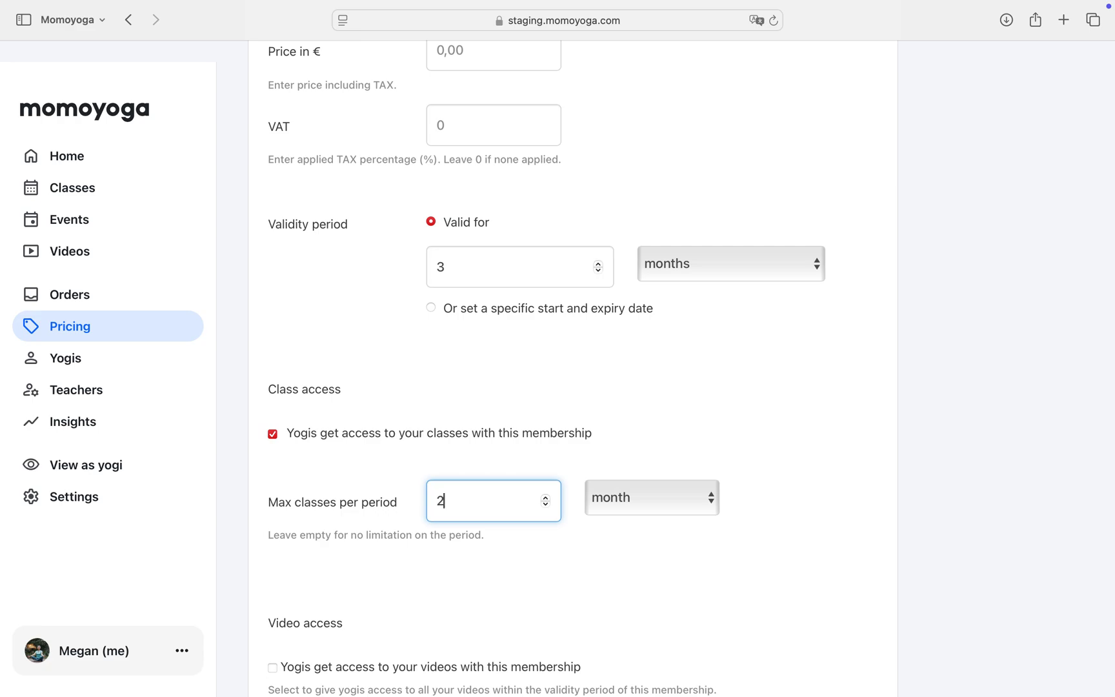
click(632, 502)
click(634, 514)
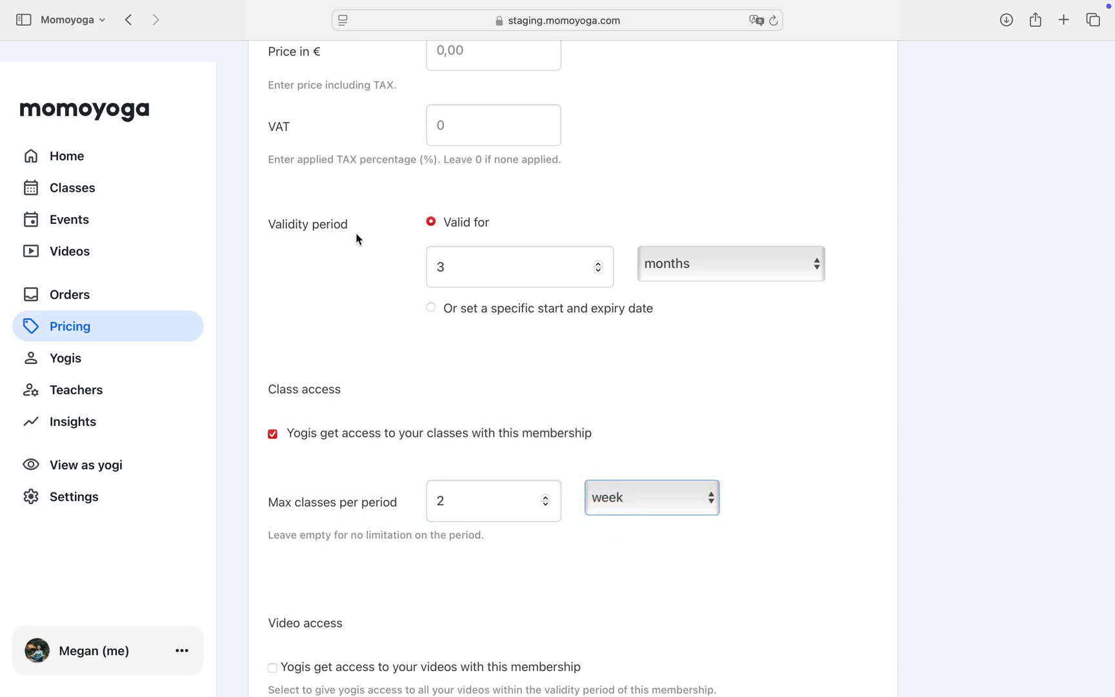
Step: Set the membership's validity to 6 months and switch the maximum classes period to month
click(487, 282)
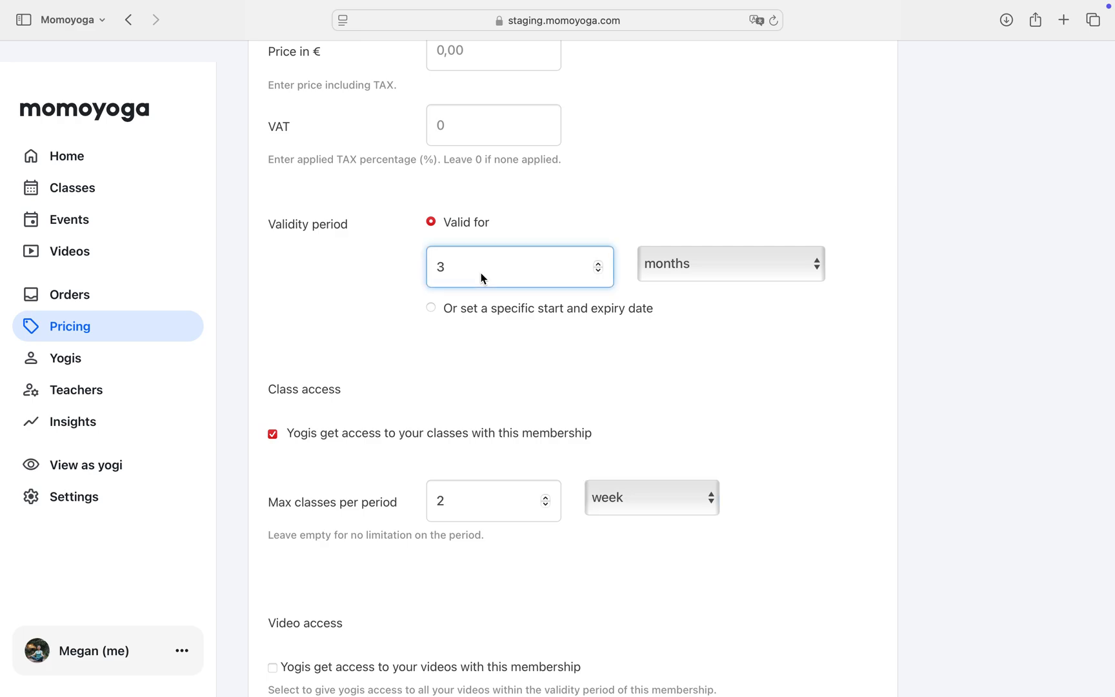
key(BackSpace)
text(6)
click(531, 507)
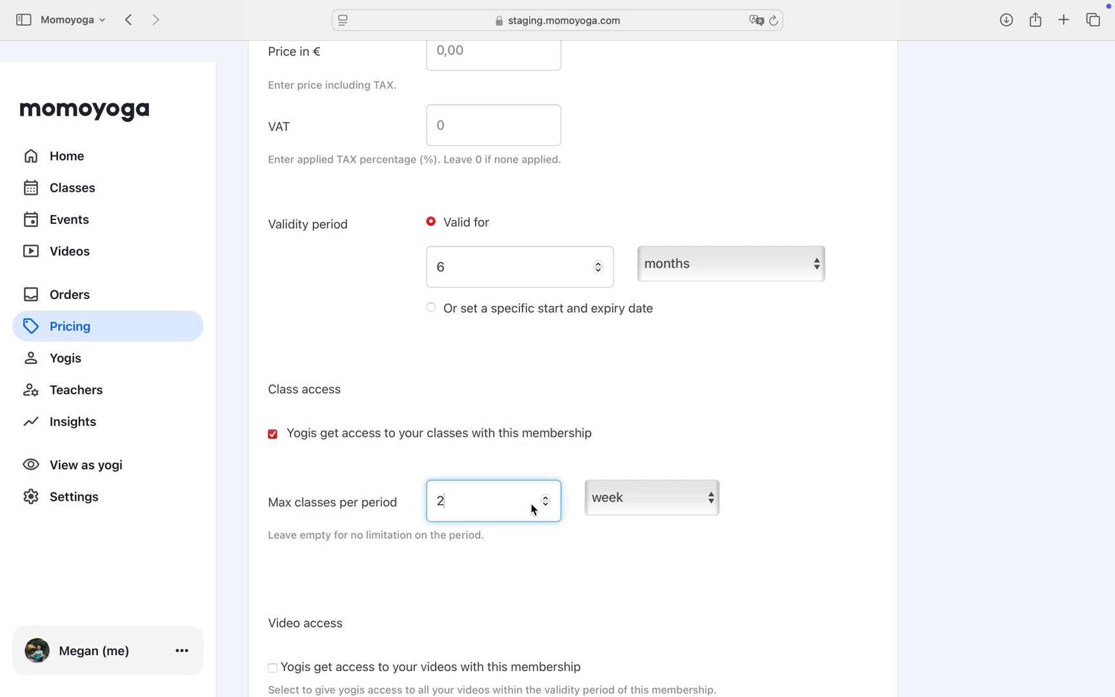
click(613, 497)
click(620, 471)
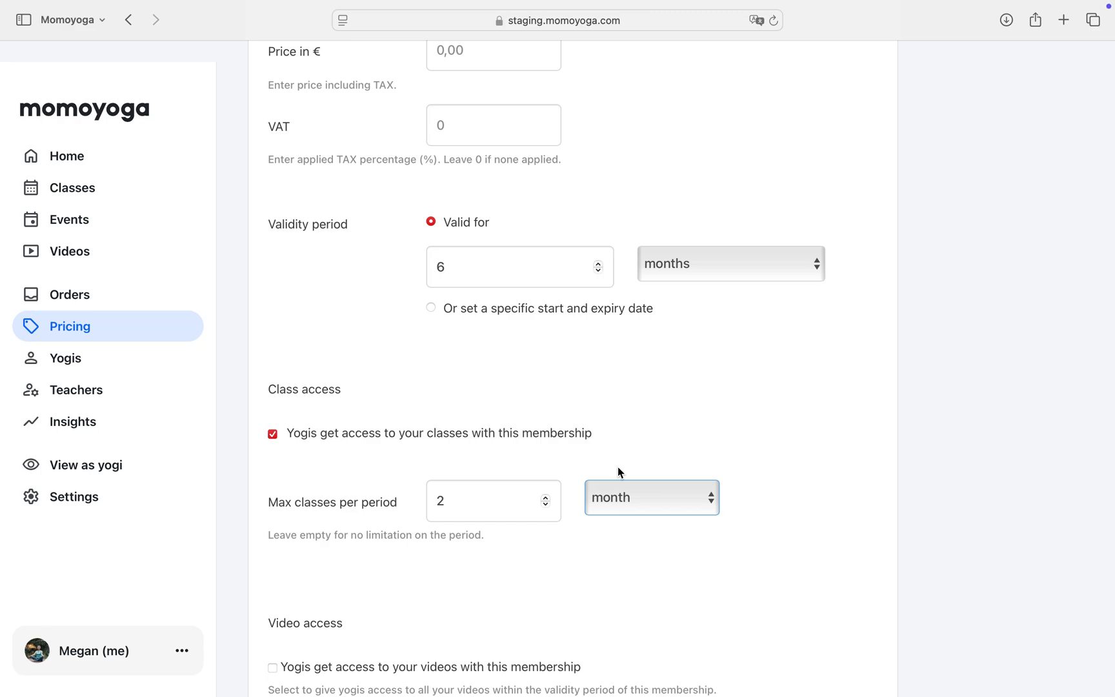
Step: Give yogis access to the studio's videos with this membership
scroll(617, 468, up, 10)
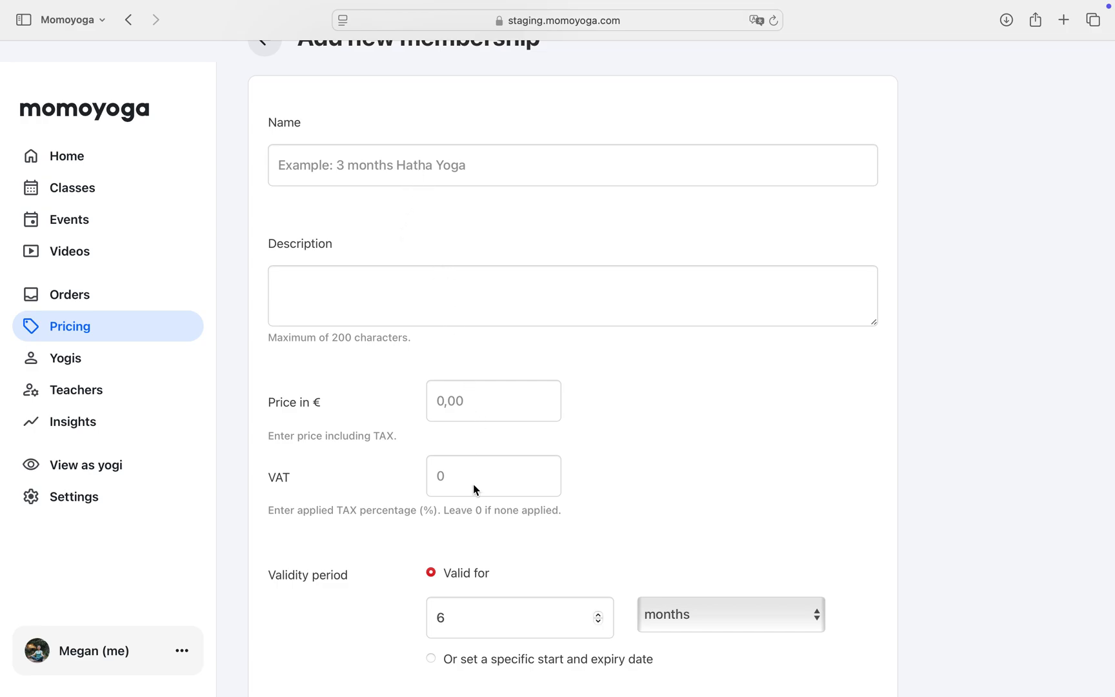
scroll(473, 489, down, 10)
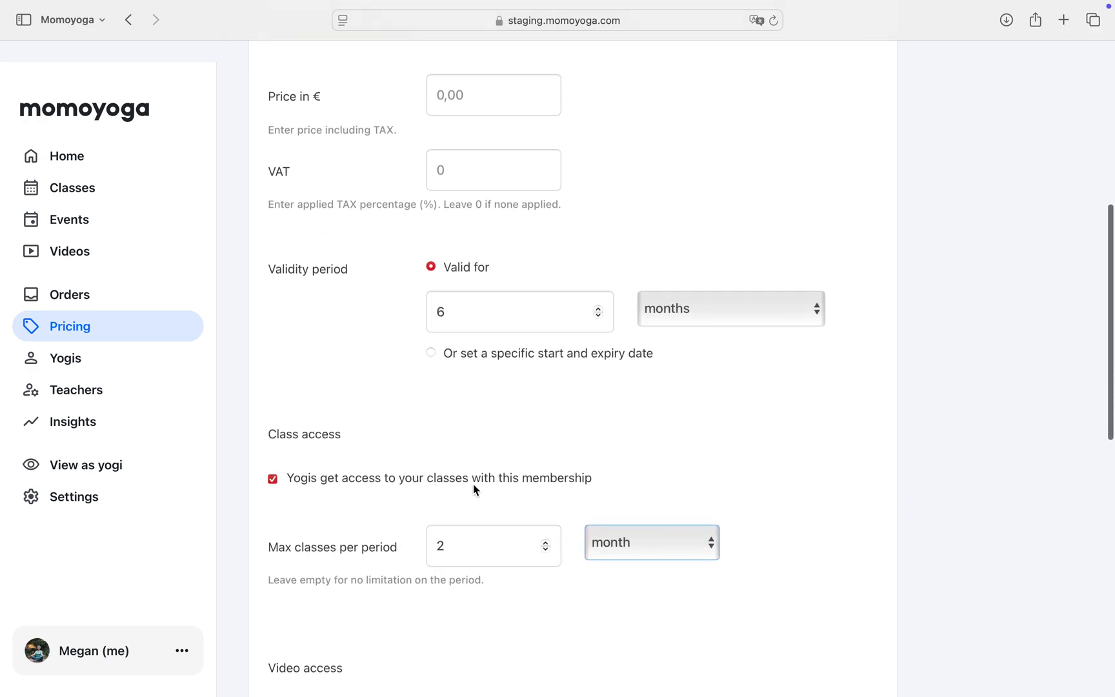
scroll(473, 490, down, 7)
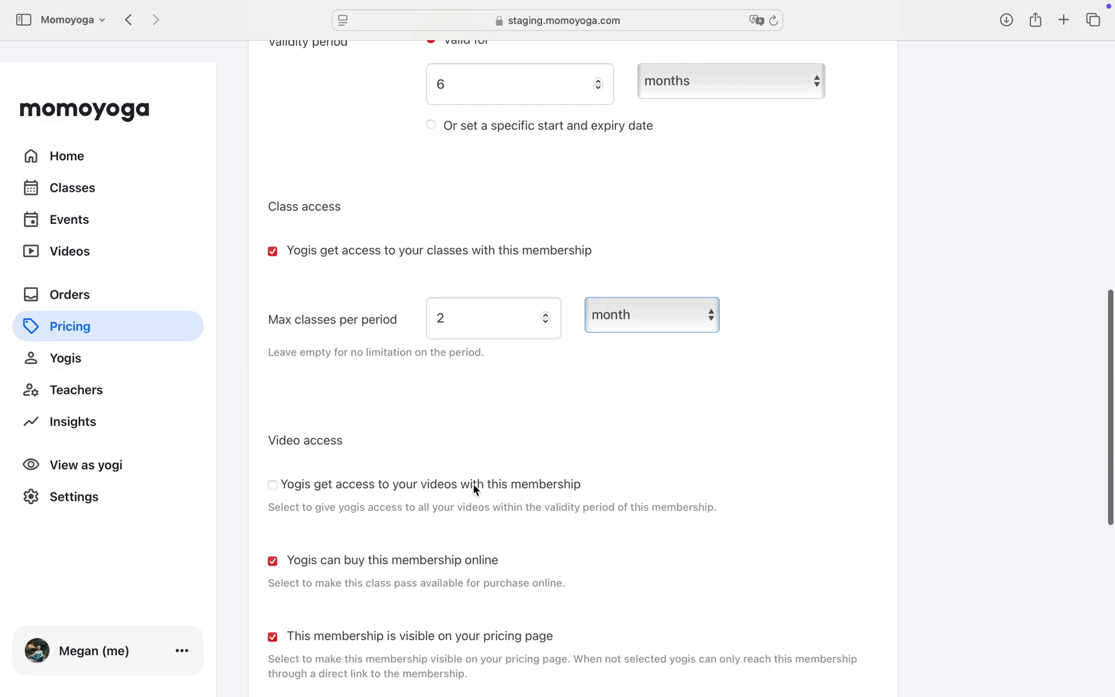
scroll(473, 490, down, 2)
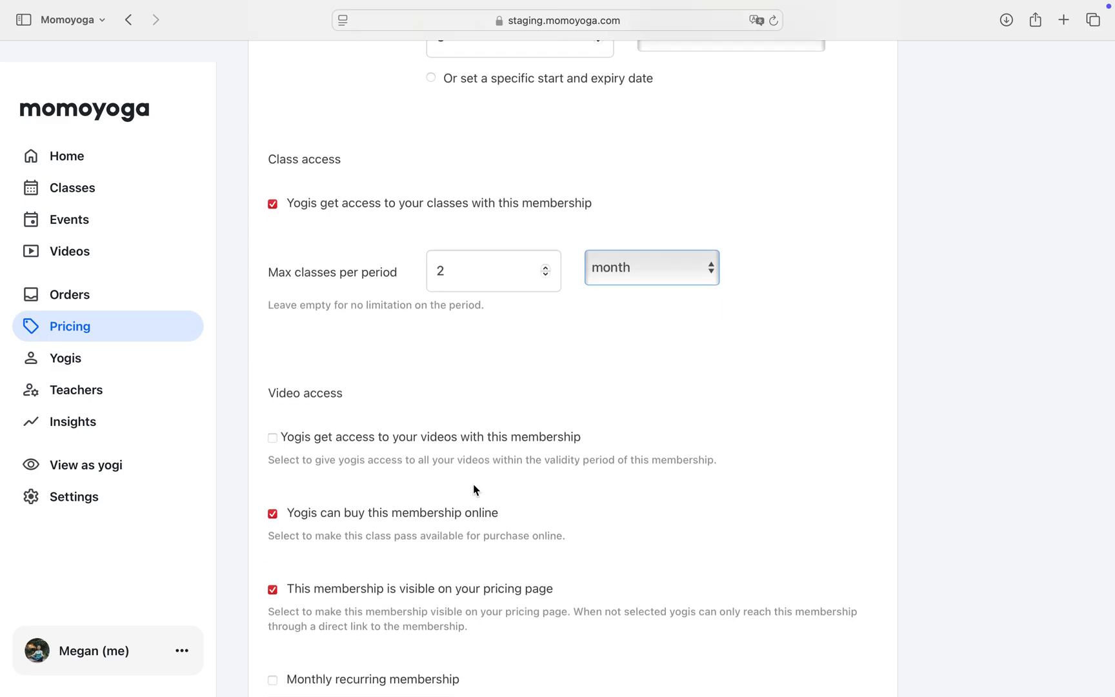
click(274, 439)
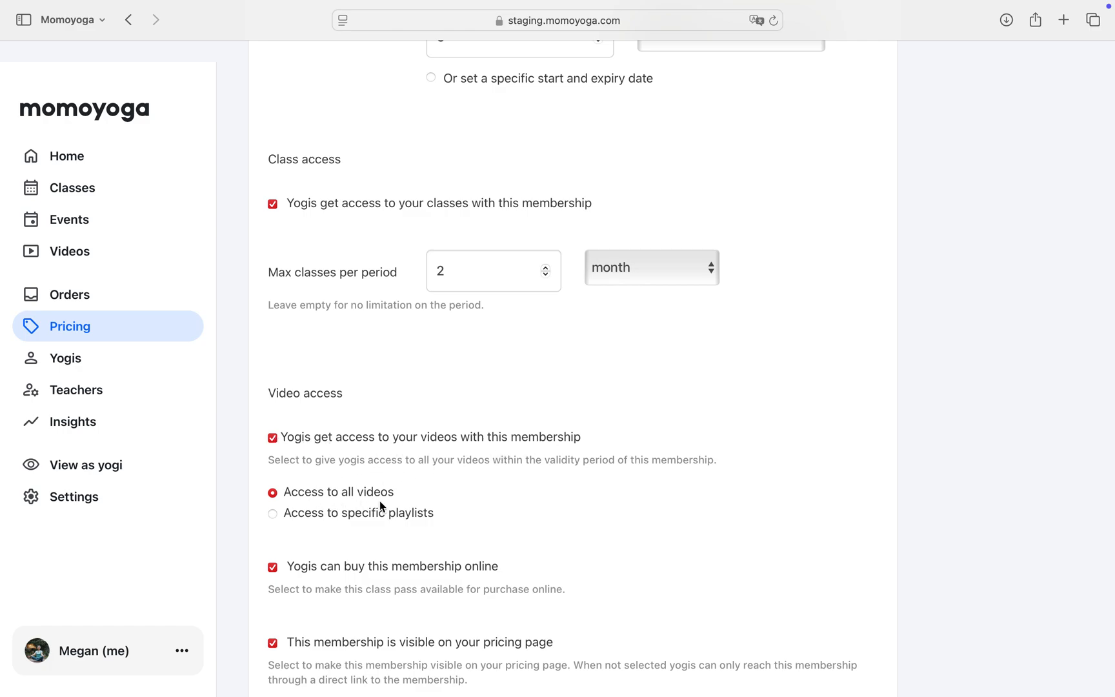
Step: Restrict video access to specific playlists with the first Hatha Yoga playlist selected, and switch back to access to all videos
click(273, 514)
scroll(274, 514, down, 5)
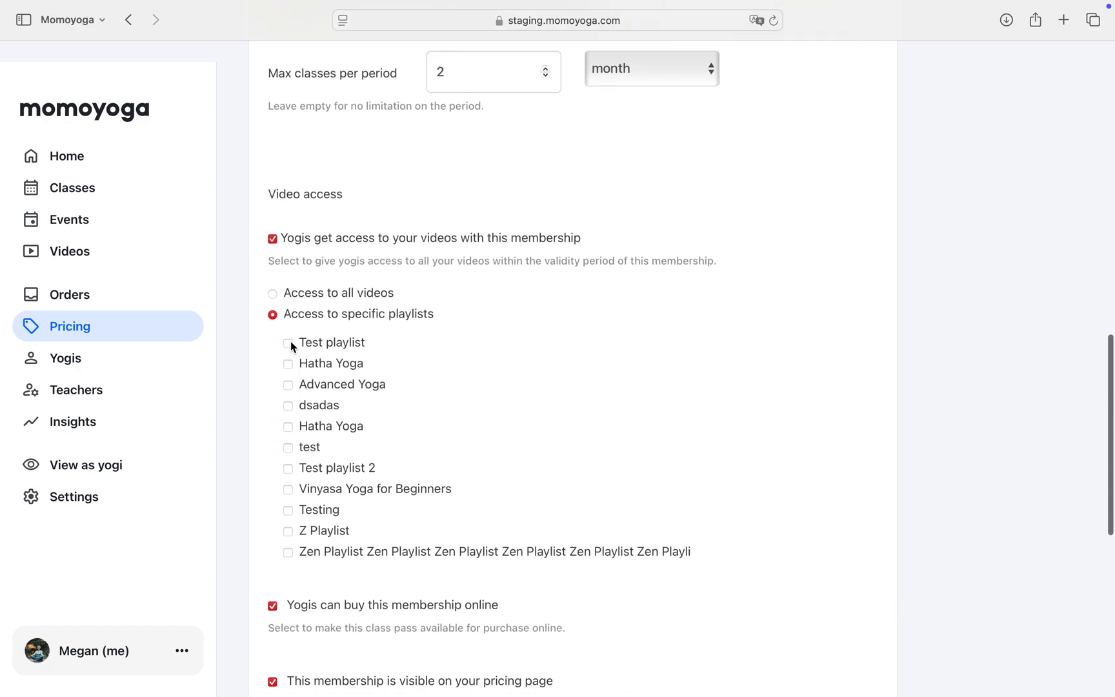
click(289, 365)
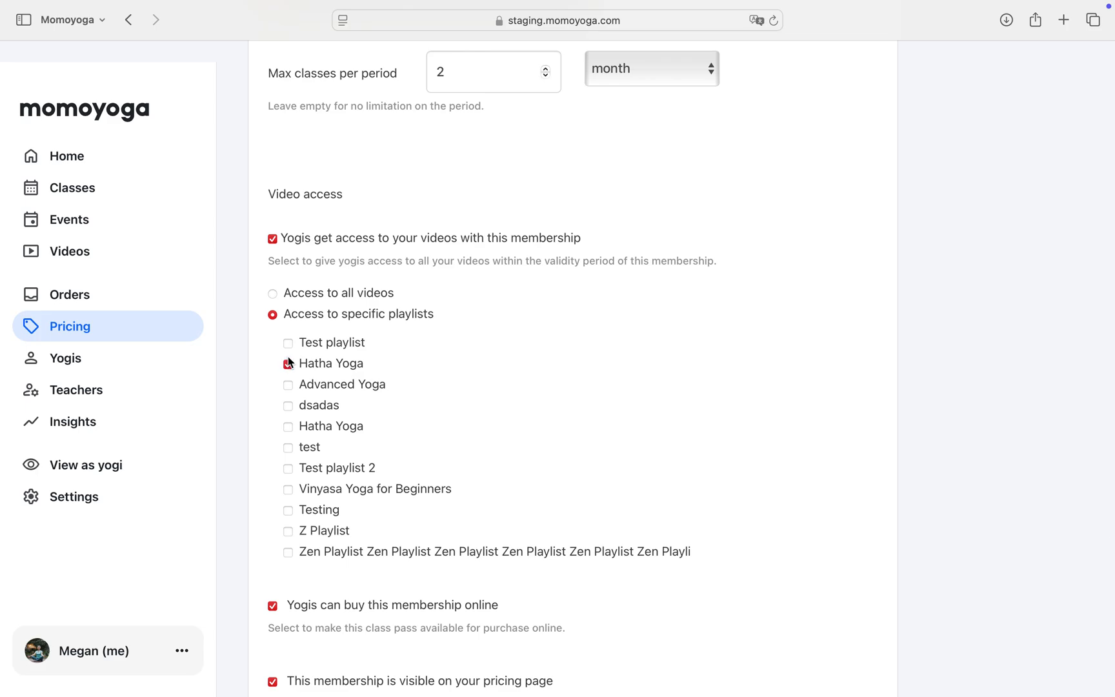
click(273, 295)
Step: Turn the option for yogis to buy this membership online off and back on
scroll(275, 301, down, 5)
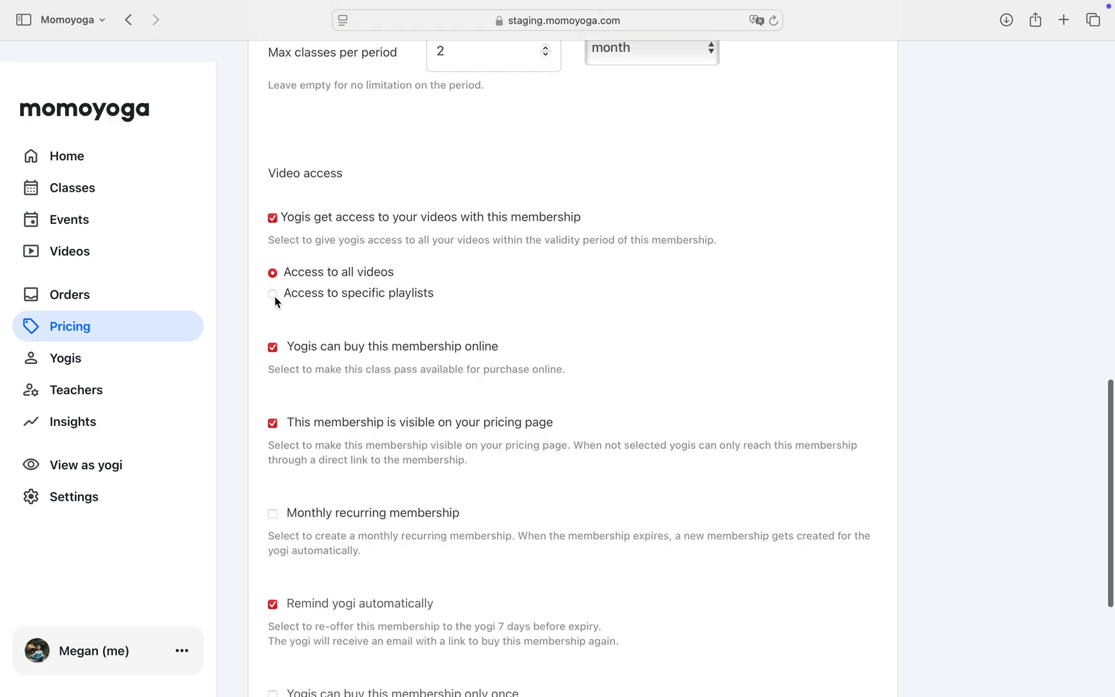
scroll(275, 300, down, 2)
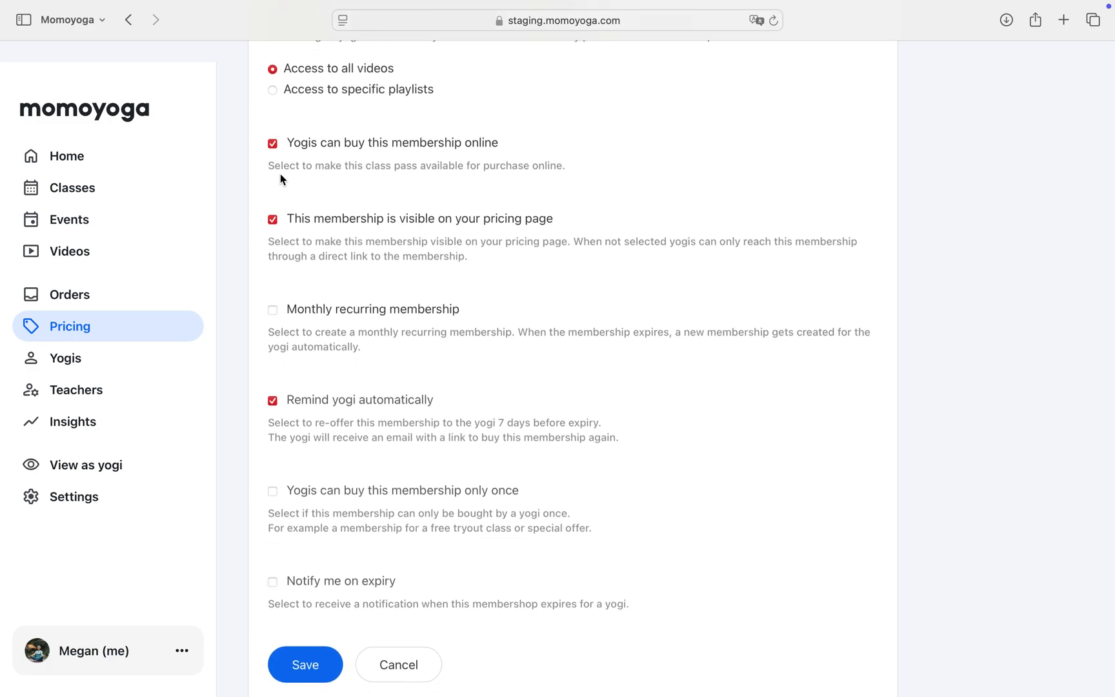
click(273, 144)
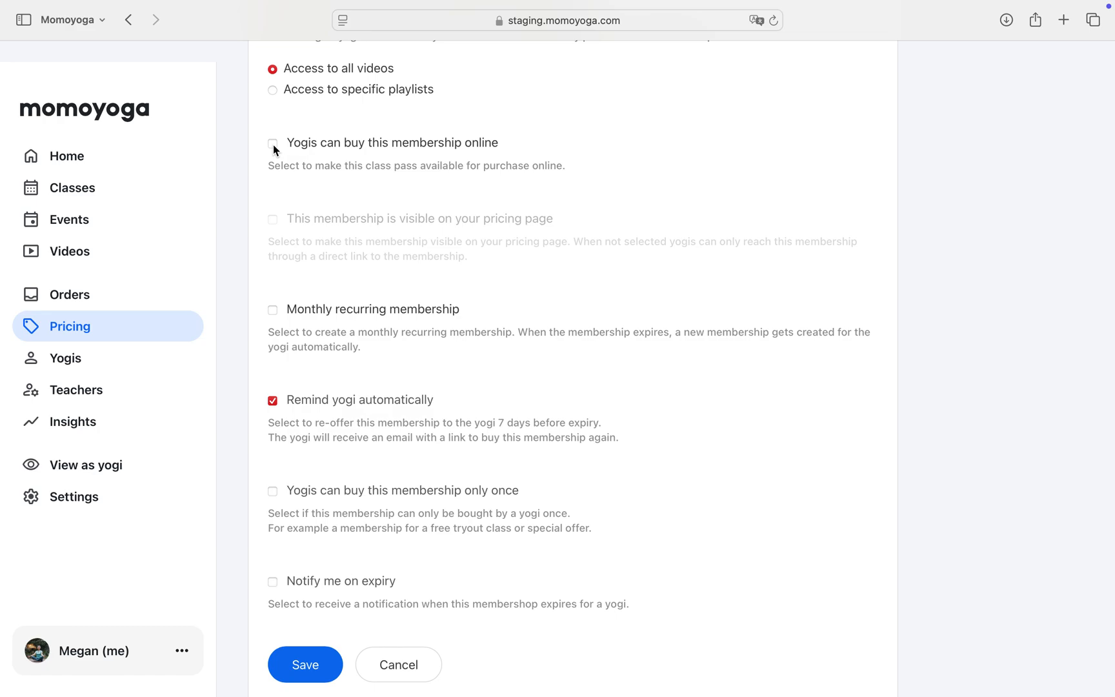
click(273, 144)
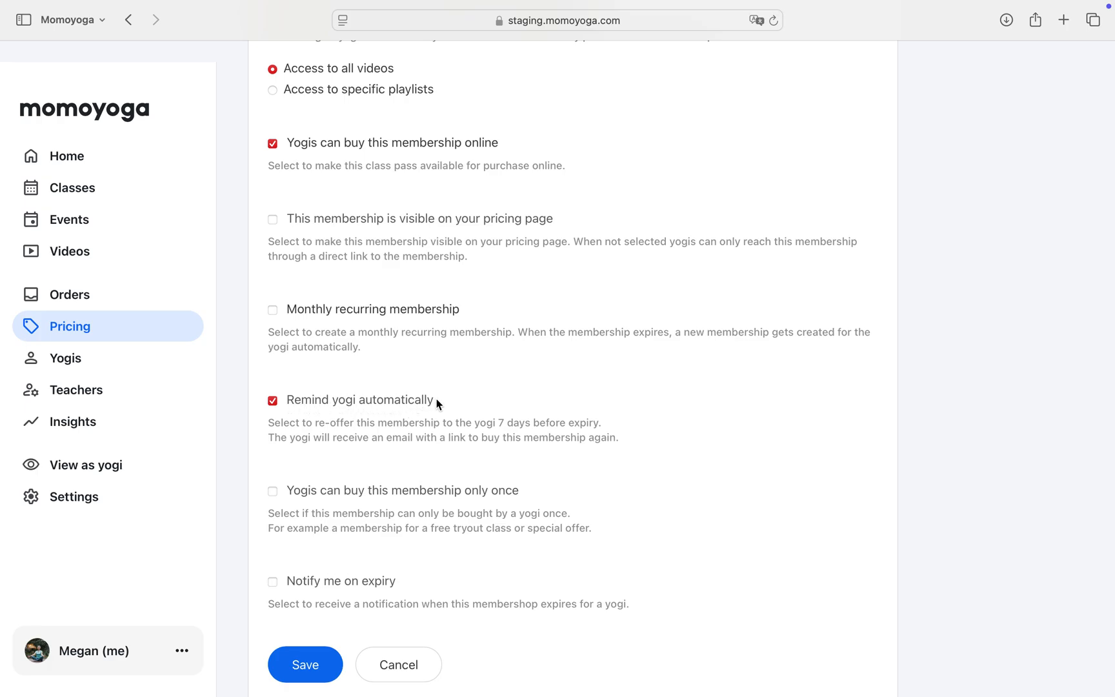
Step: Turn the membership's automatic expiry reminder for yogis off and back on
click(274, 403)
click(273, 402)
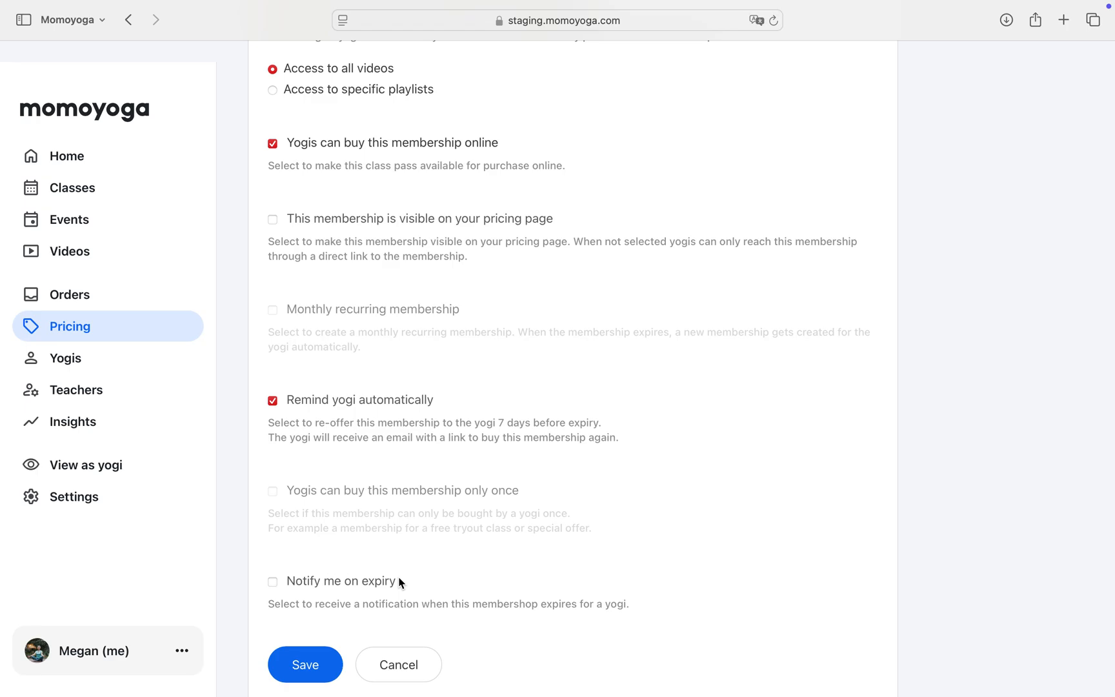
Step: Open the profile of the first yogi in the yogis list and examine their active class passes, recent orders and bookings
click(85, 363)
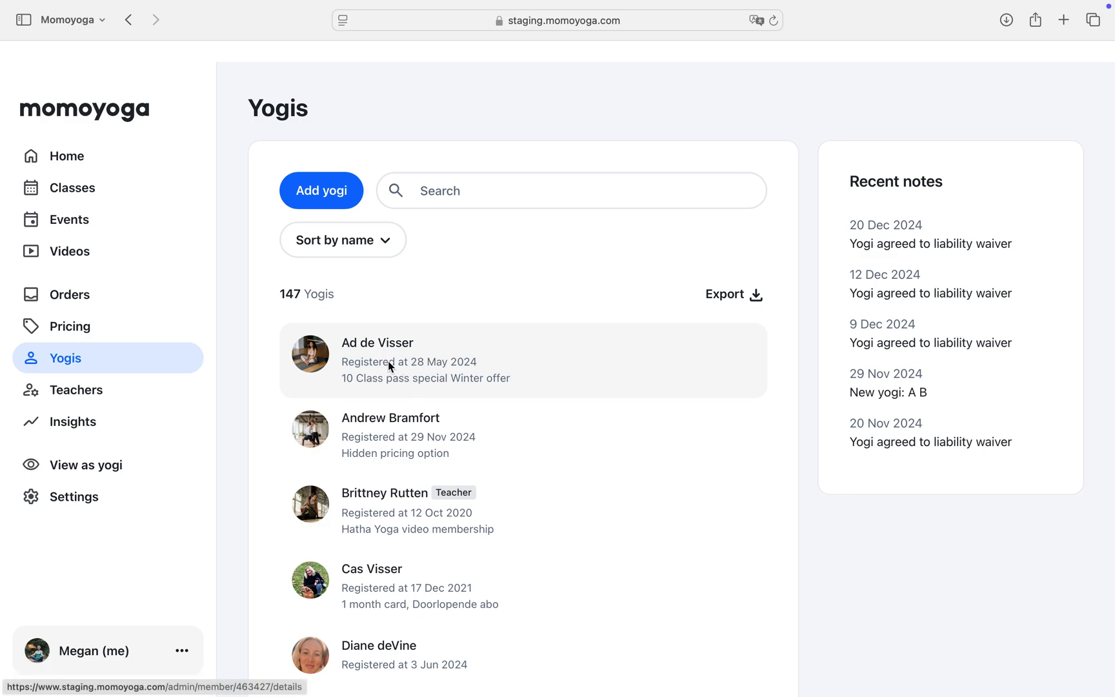
click(323, 353)
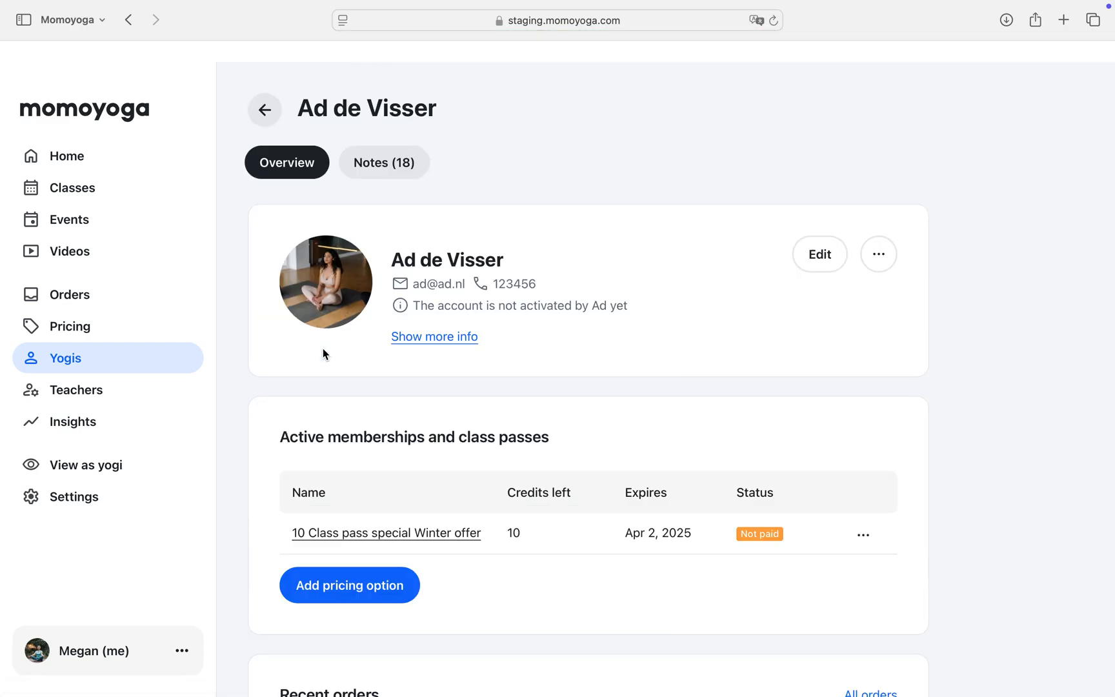
scroll(323, 353, down, 3)
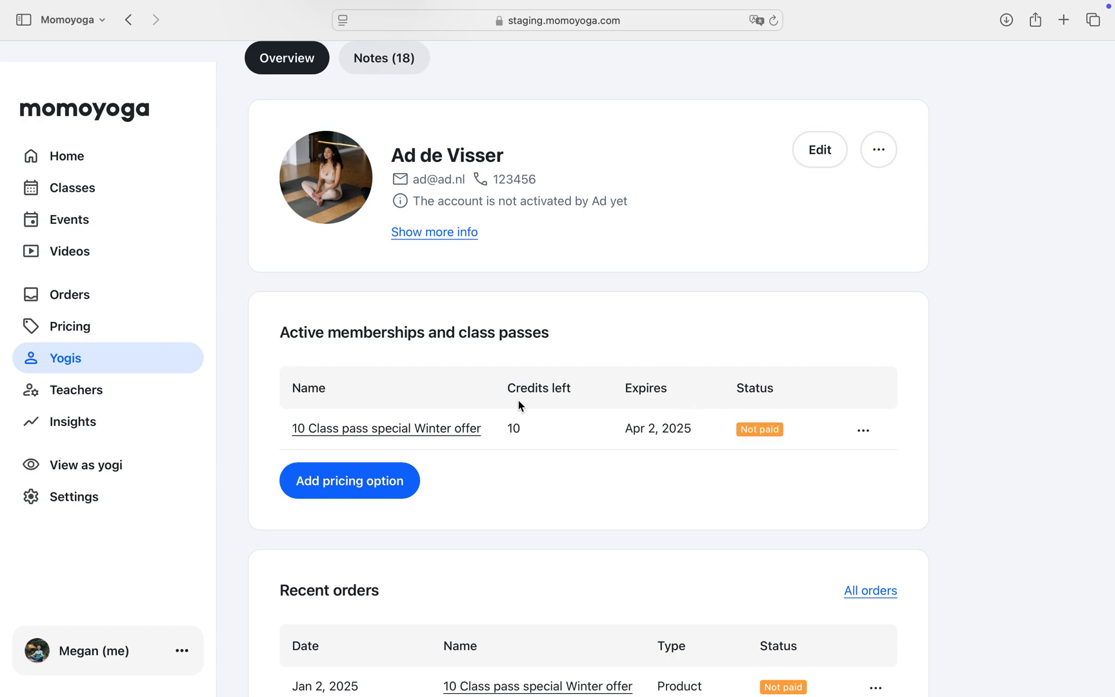
scroll(523, 435, down, 10)
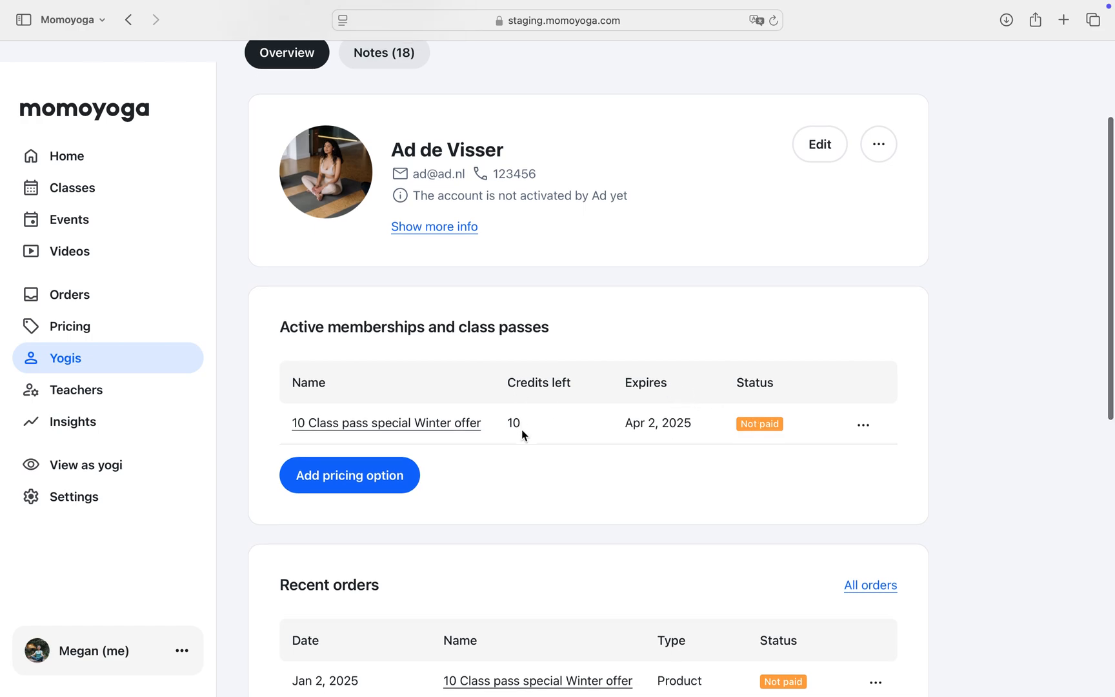
scroll(522, 431, down, 2)
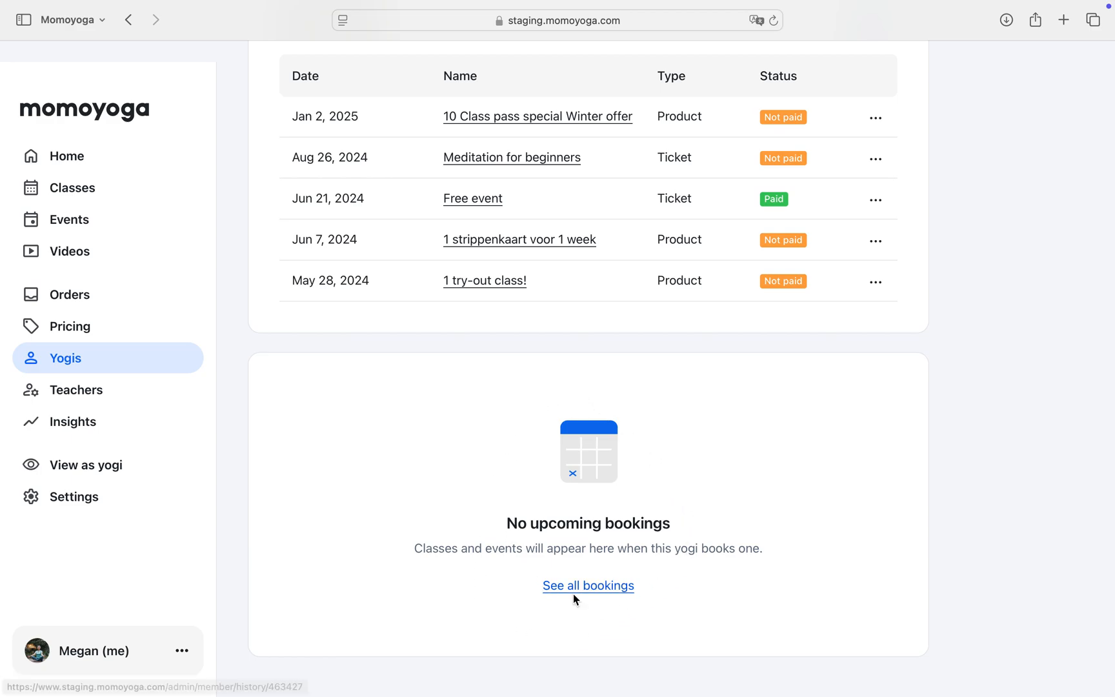
scroll(560, 454, up, 2)
scroll(560, 453, up, 4)
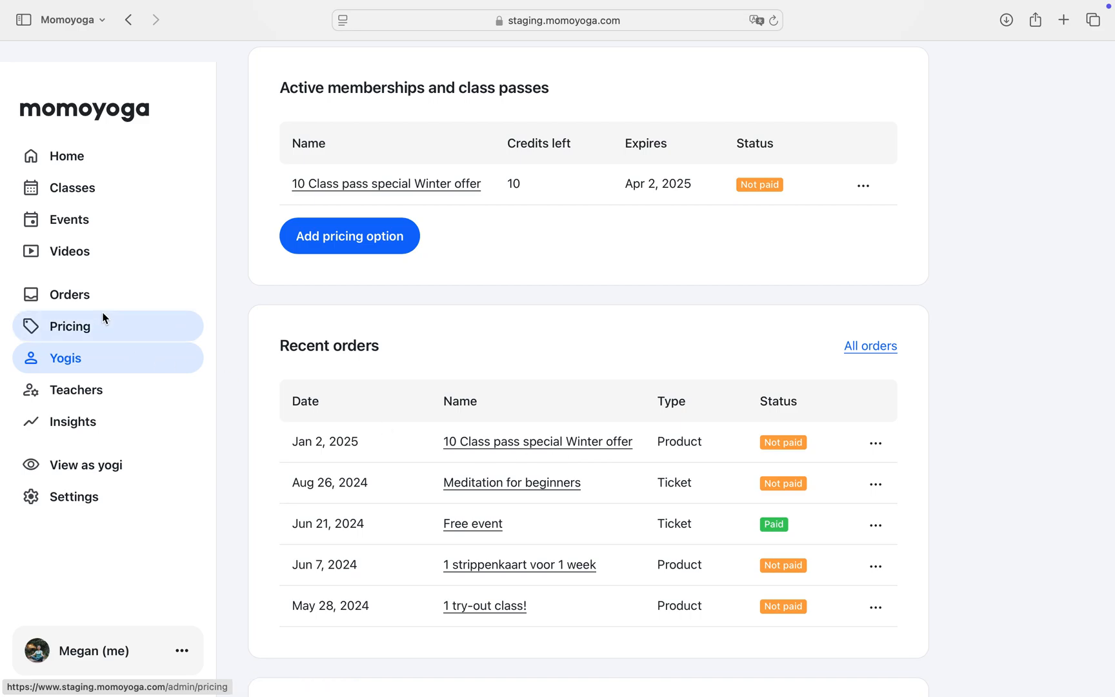
Step: Confirm payment of this yogi's 1 try-out class! order as Cash dated 1 Dec 2024, with a payment confirmation sent to the yogi
click(508, 604)
scroll(509, 604, down, 3)
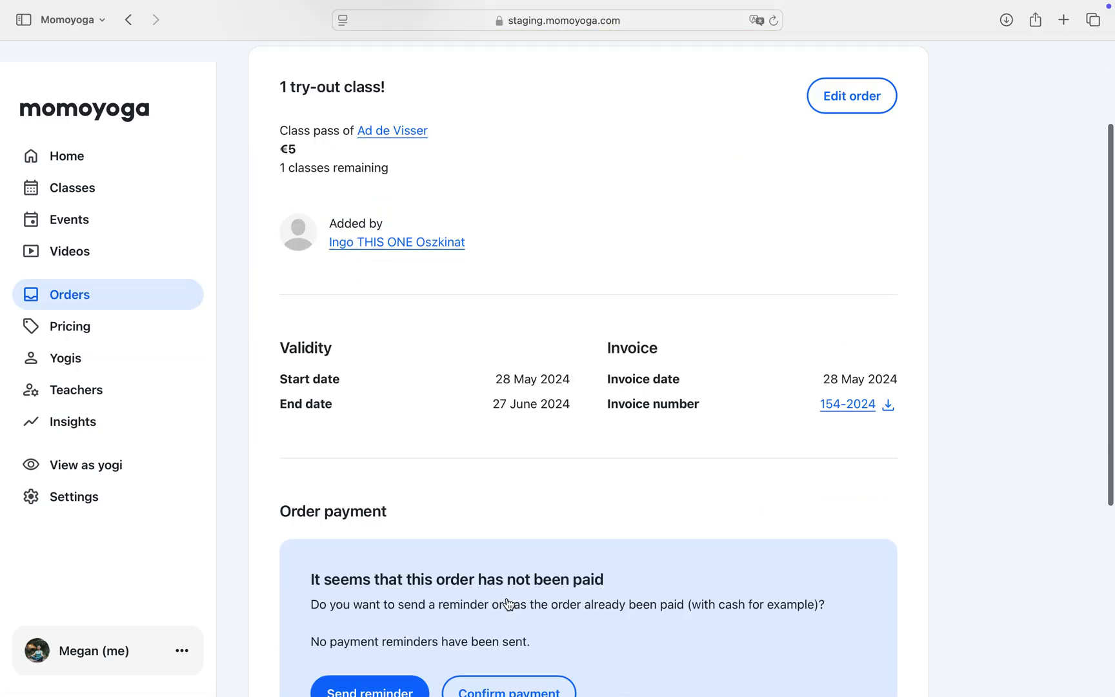
click(509, 604)
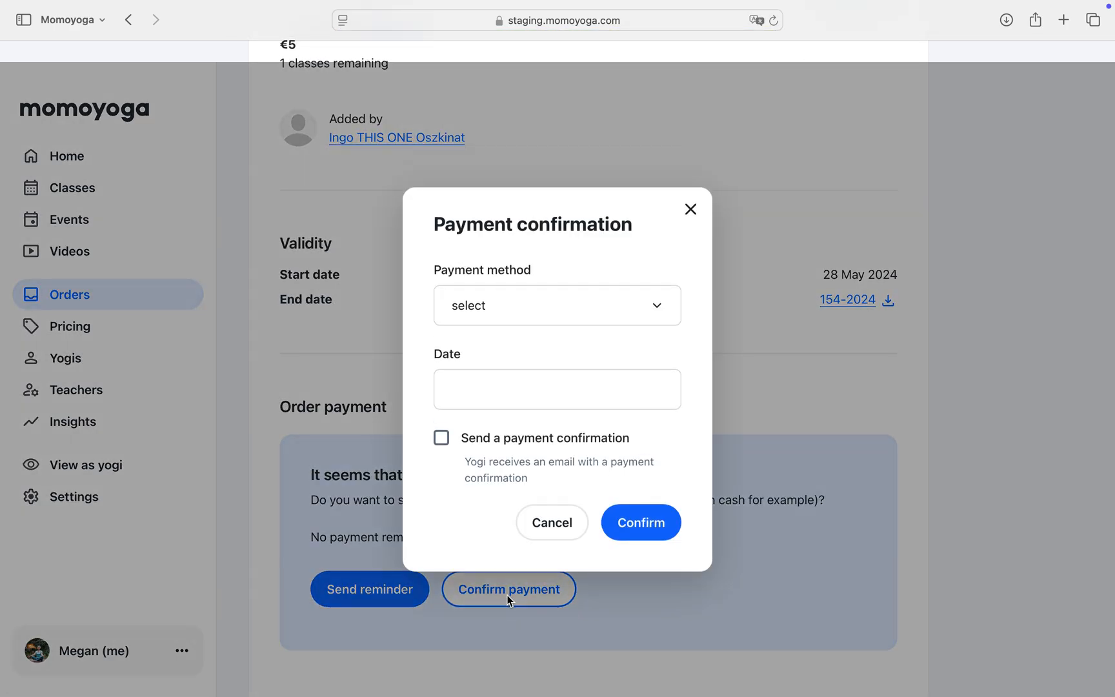
click(532, 315)
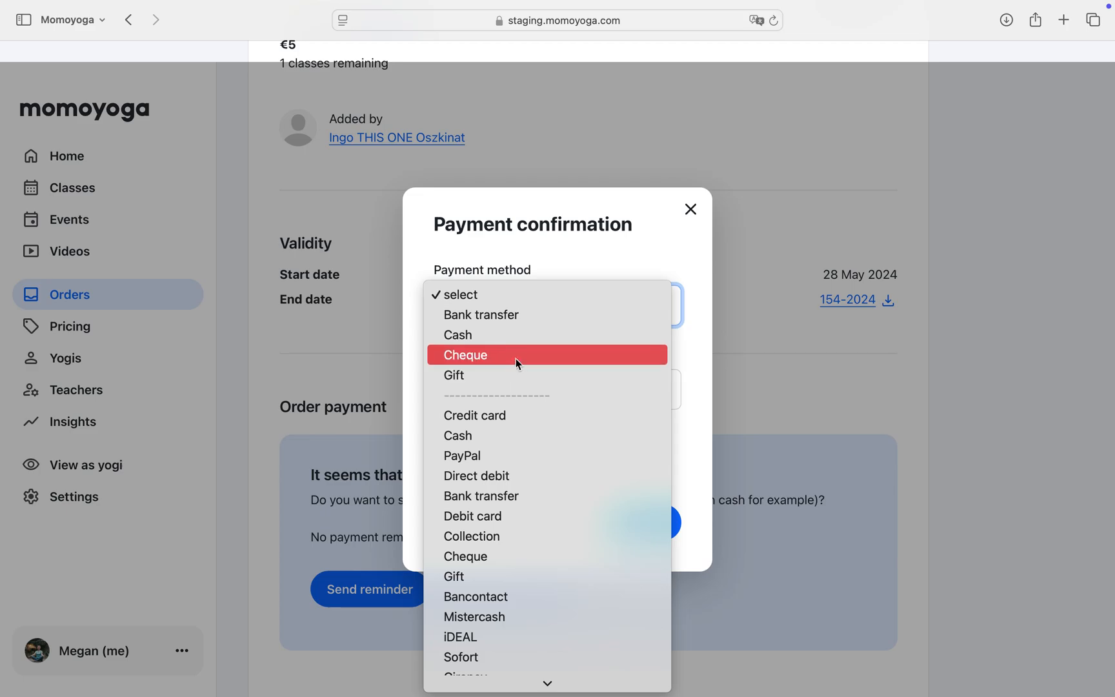
click(514, 341)
click(498, 383)
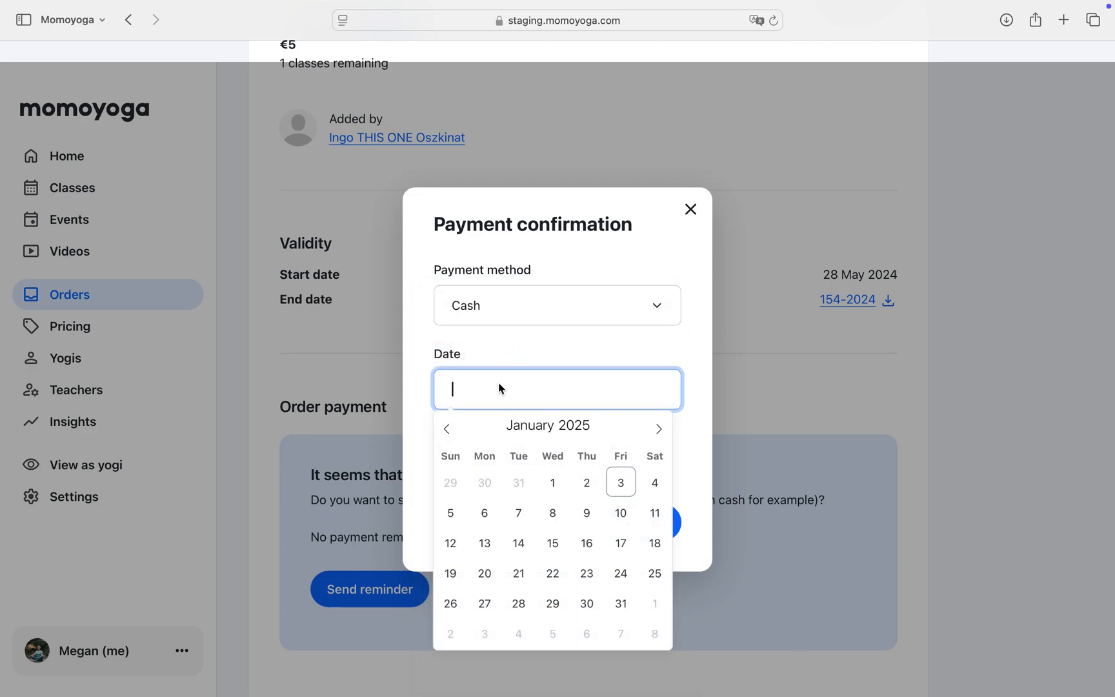
click(447, 431)
click(451, 484)
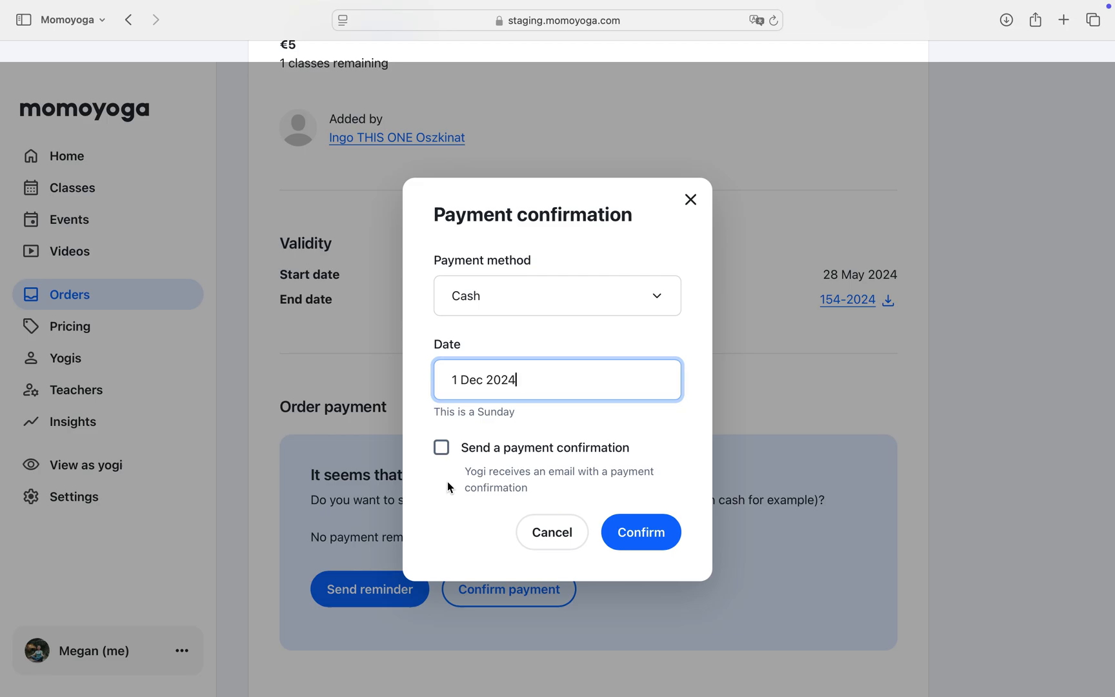
click(442, 449)
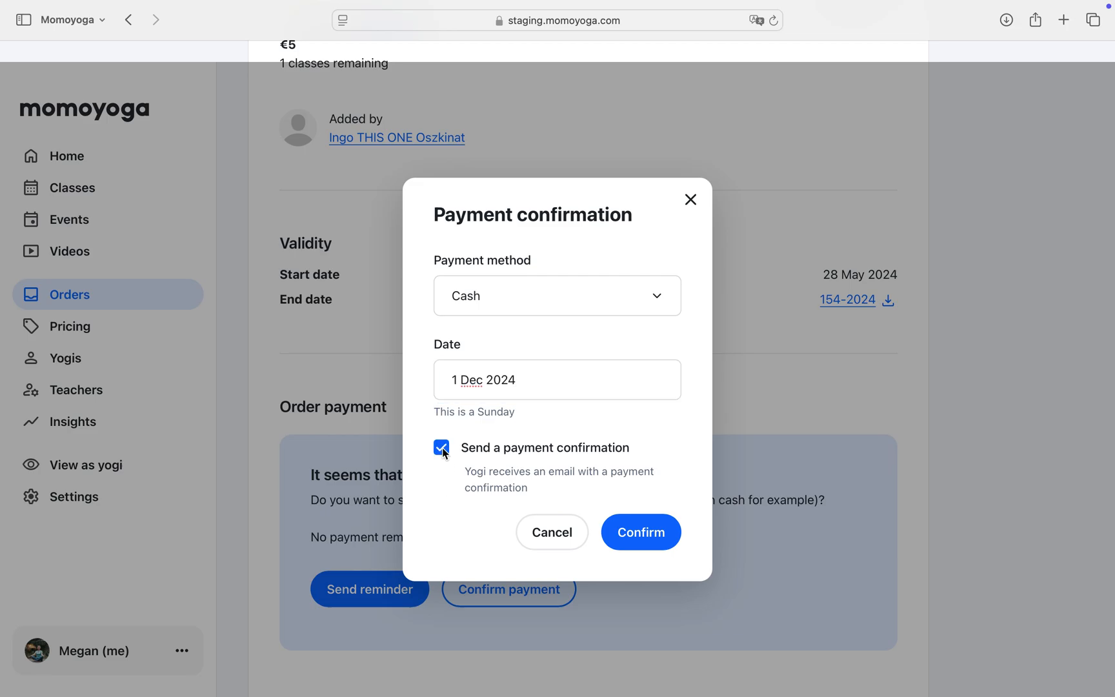
click(658, 532)
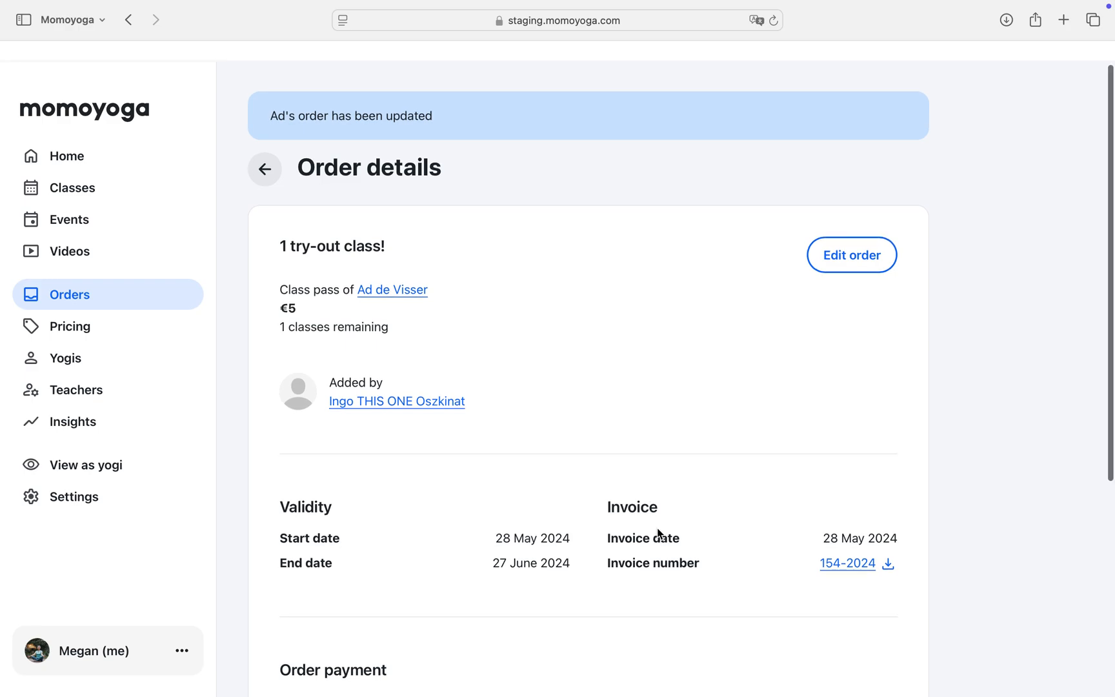
scroll(658, 533, down, 5)
scroll(658, 529, down, 3)
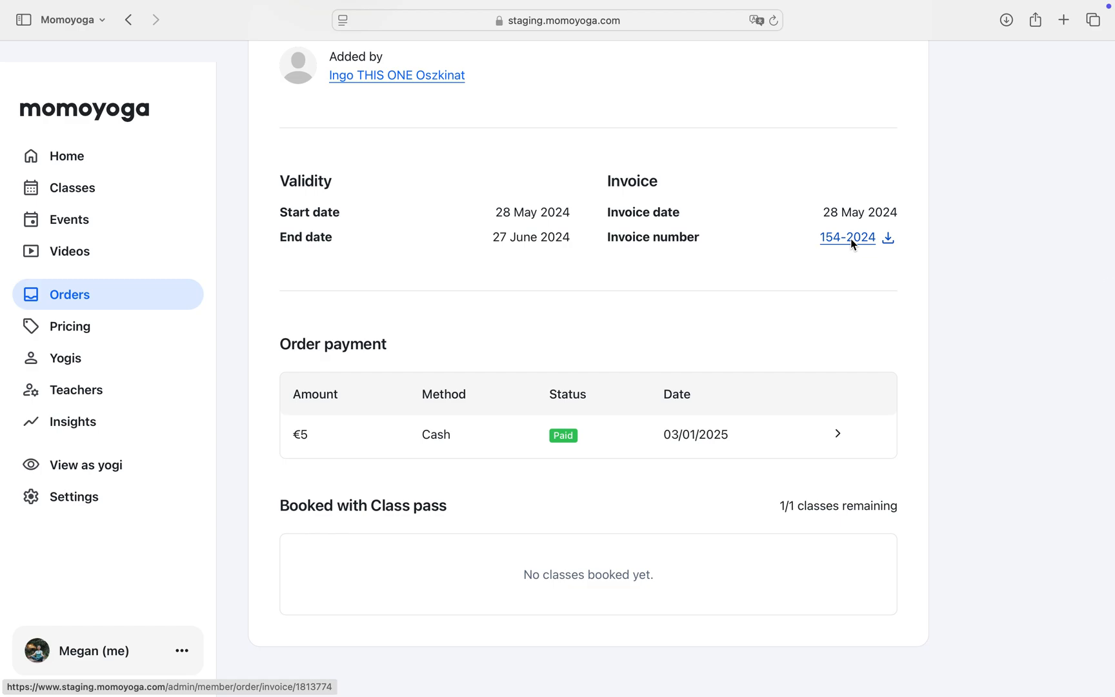
Step: View the pricing and yogis overviews, and examine the studio's insights with the classes held in the last 7 days
click(102, 330)
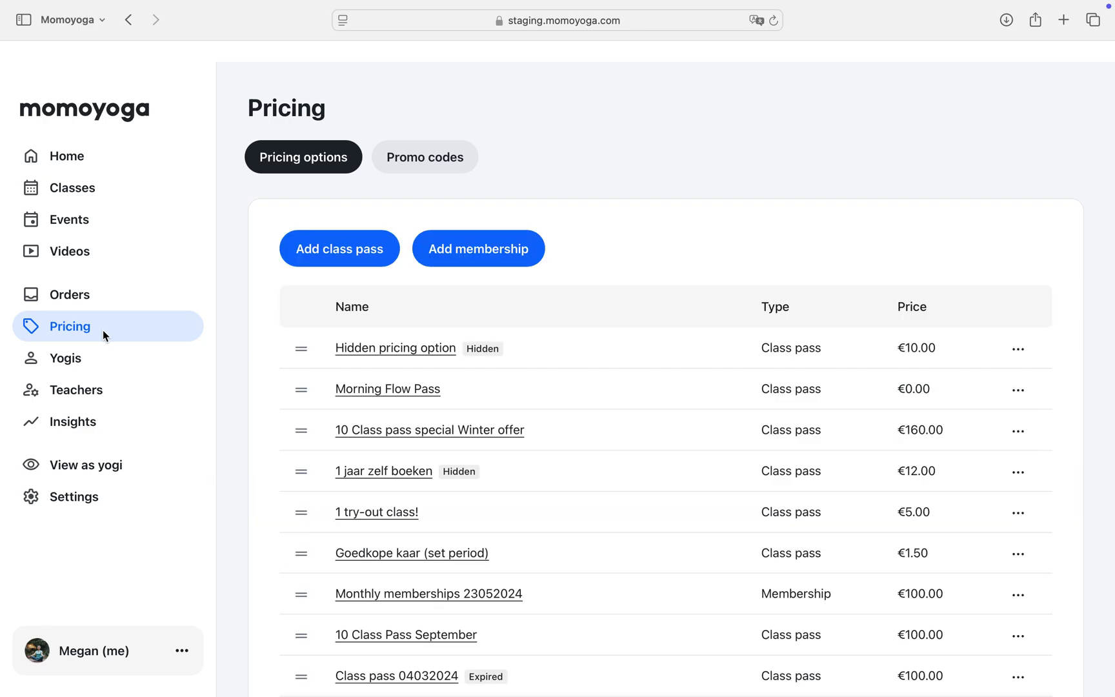
click(87, 365)
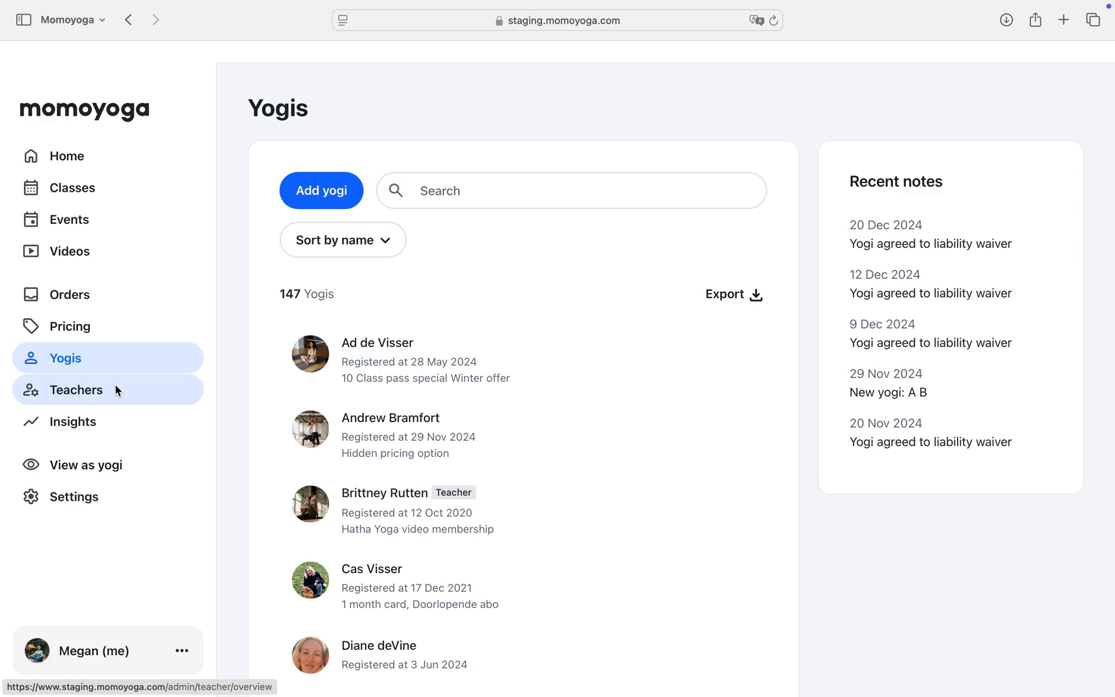
click(107, 423)
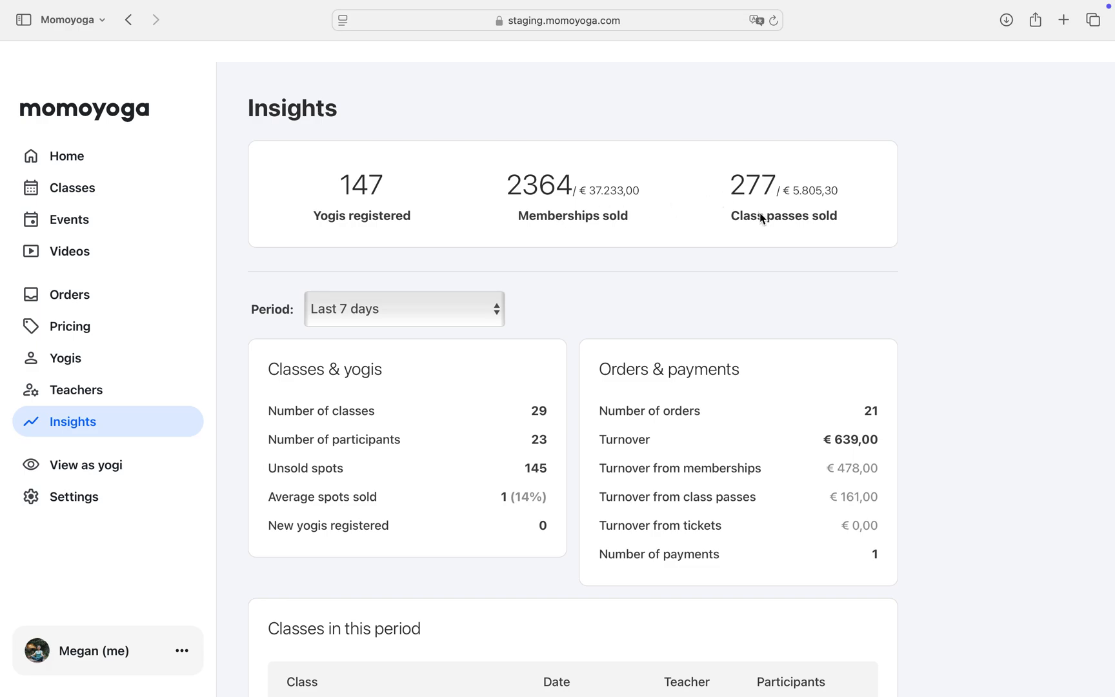
scroll(728, 333, down, 5)
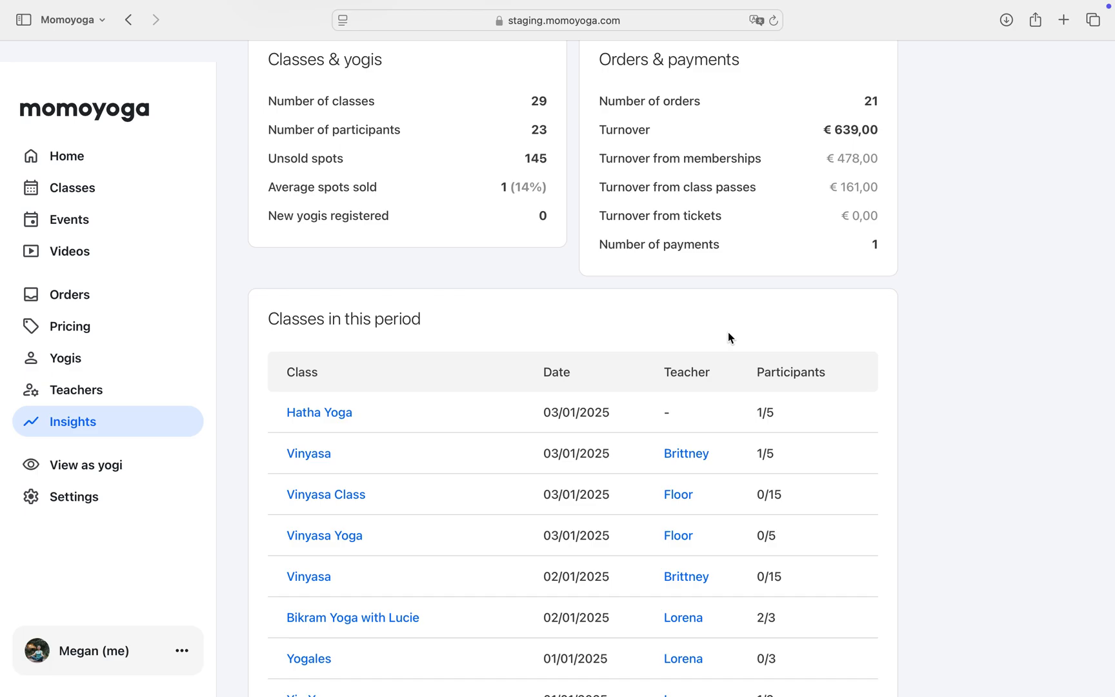
scroll(728, 336, down, 2)
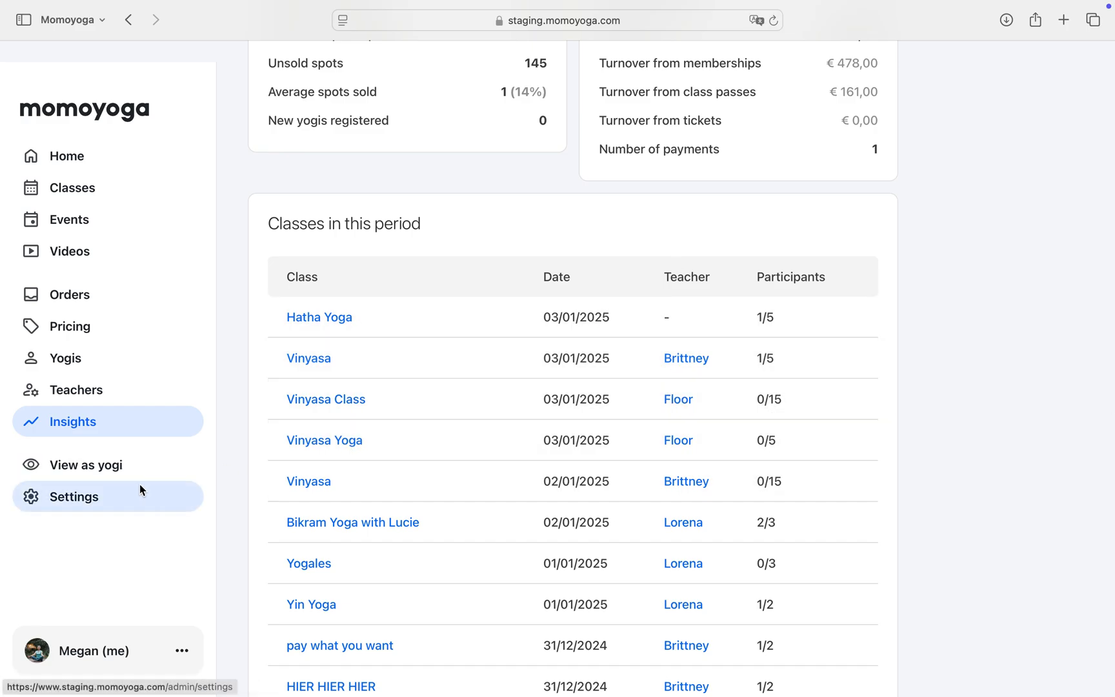
Step: Examine the payments and payouts settings, from online payments, Mollie and Stripe to PayPal, pay later and bank transfer
click(95, 499)
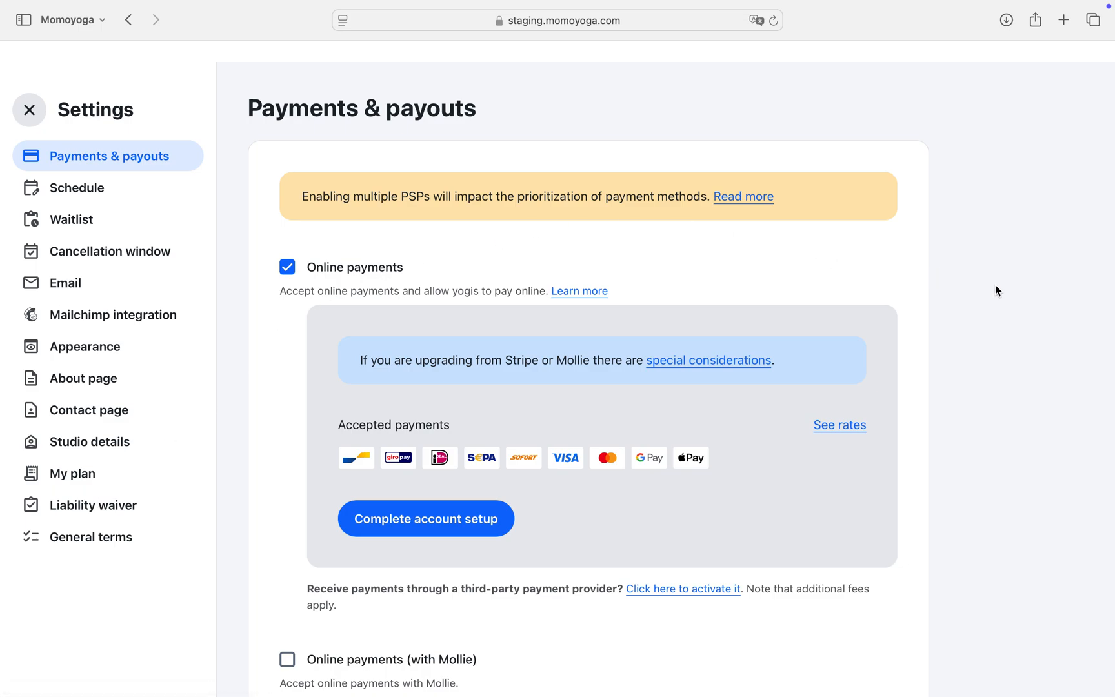
scroll(995, 286, down, 3)
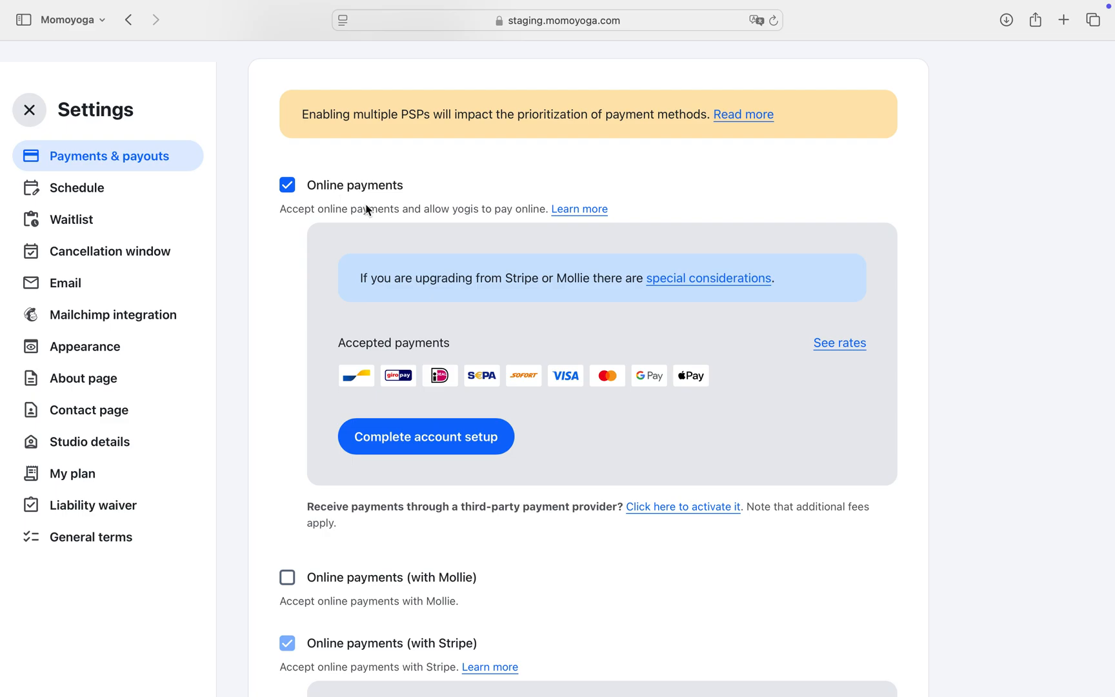
scroll(431, 255, down, 3)
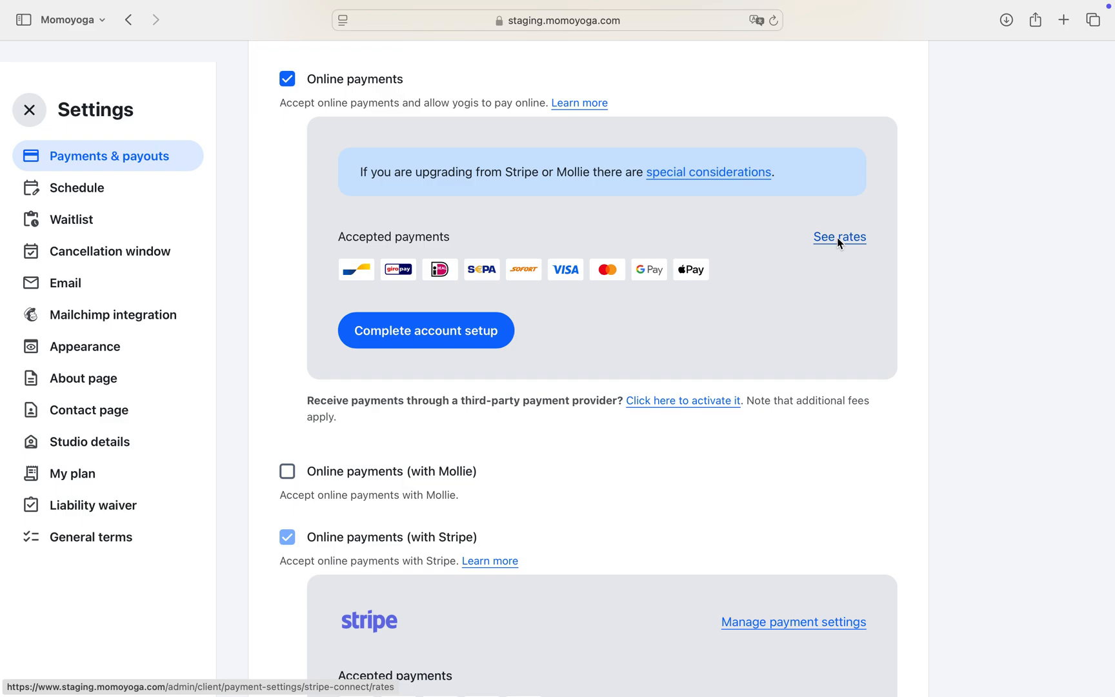
scroll(839, 243, down, 5)
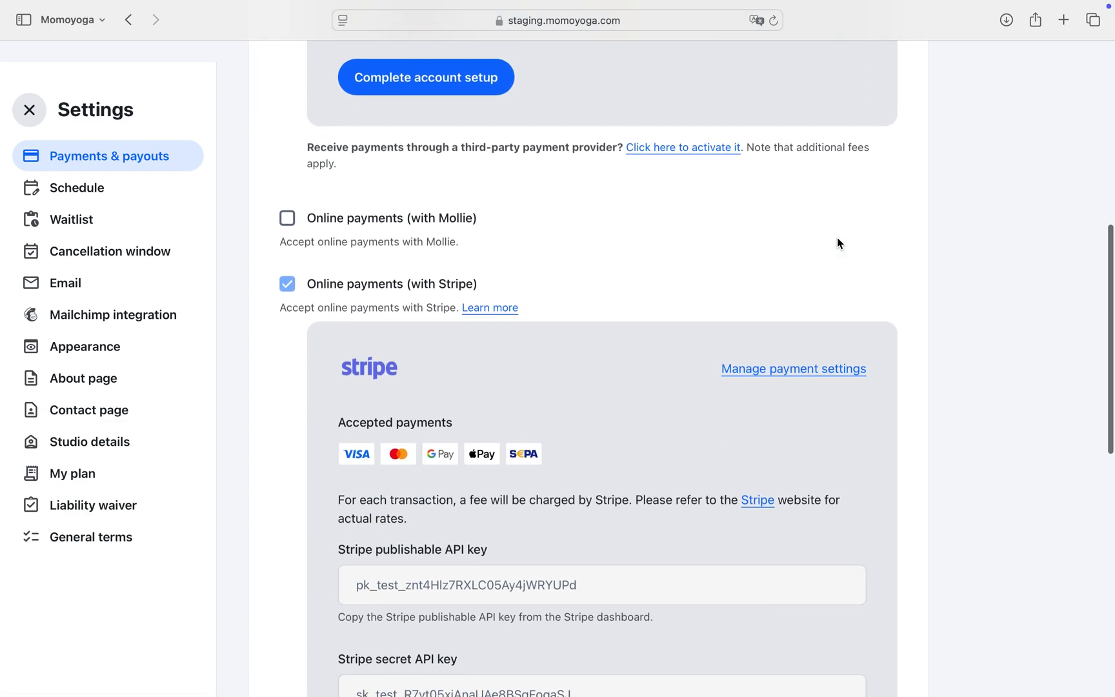
scroll(838, 238, down, 3)
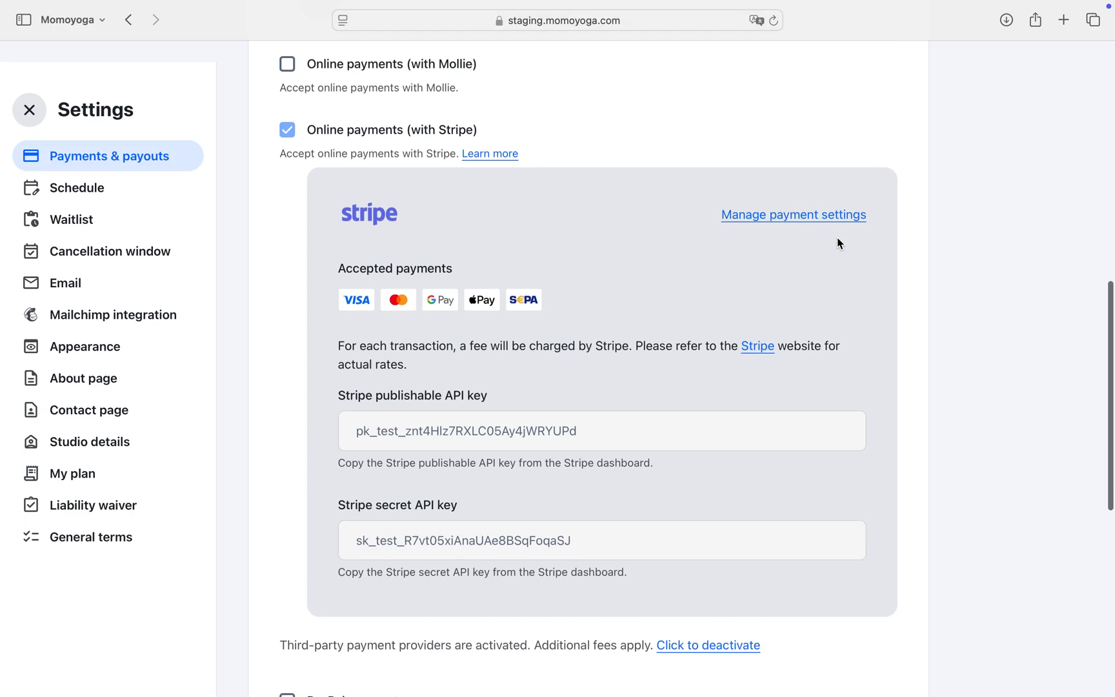
scroll(837, 239, down, 1)
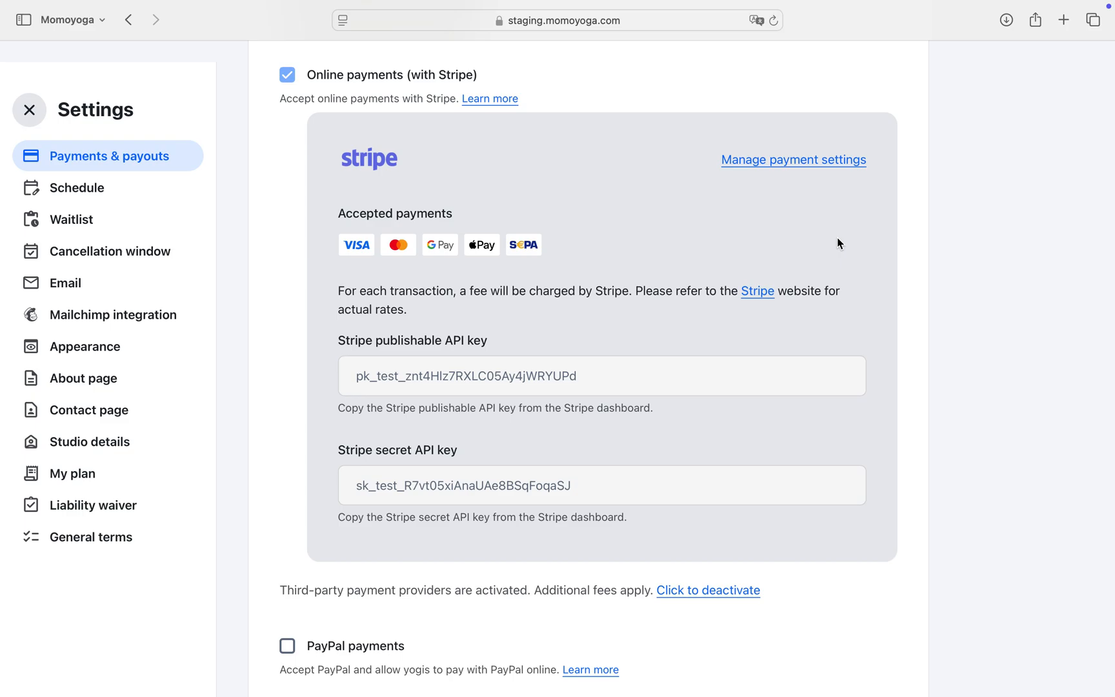
scroll(838, 238, down, 5)
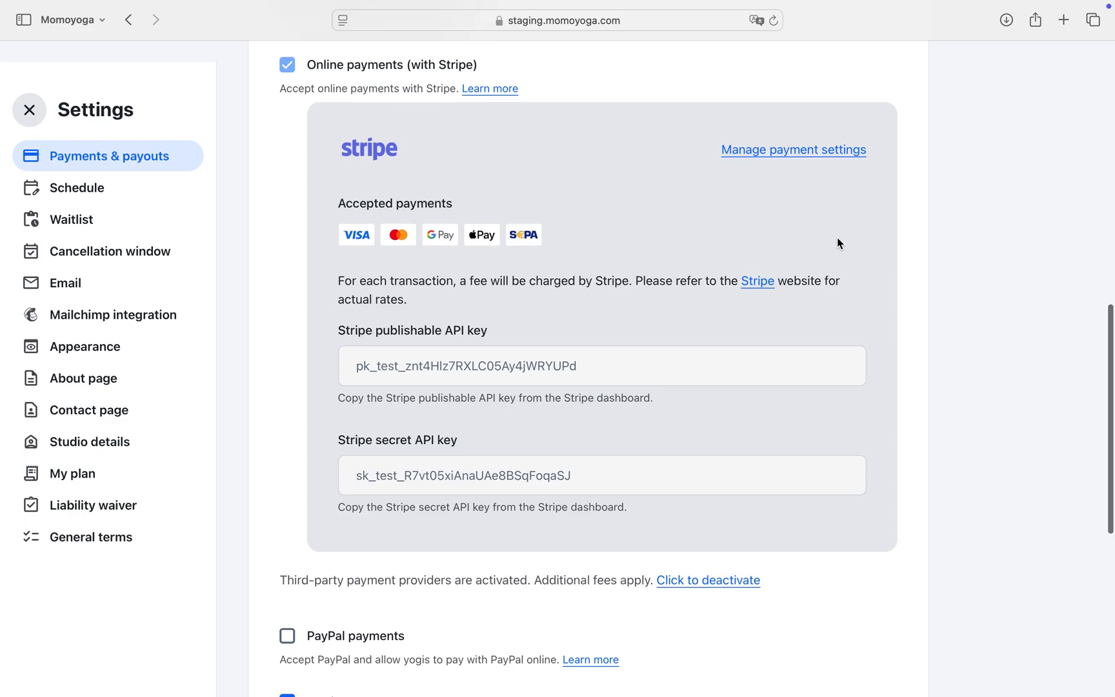
scroll(837, 237, down, 1)
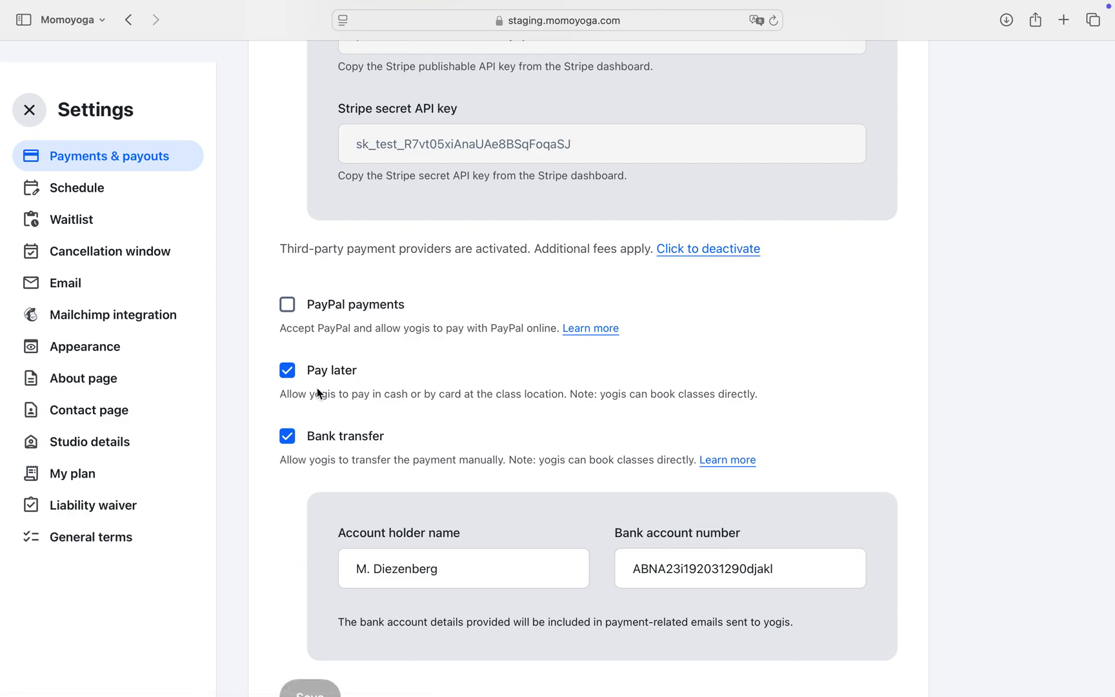
scroll(376, 443, down, 1)
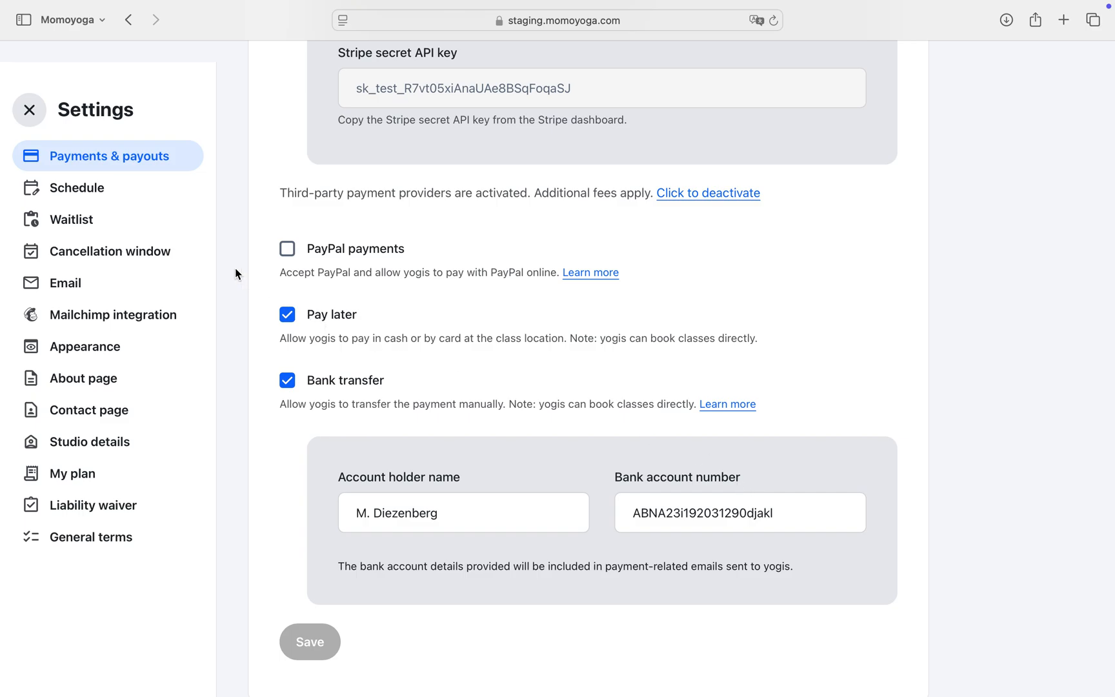
Step: Examine the email settings for automatic yogi notifications, covering bookings, orders and payments
click(111, 286)
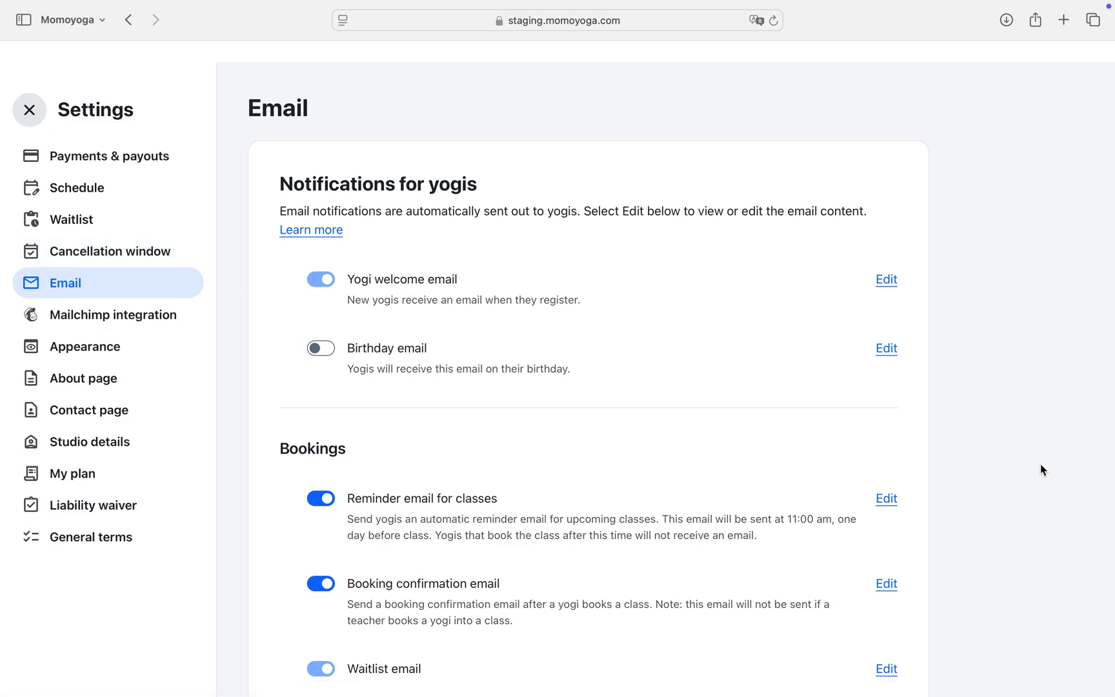
scroll(1041, 470, down, 3)
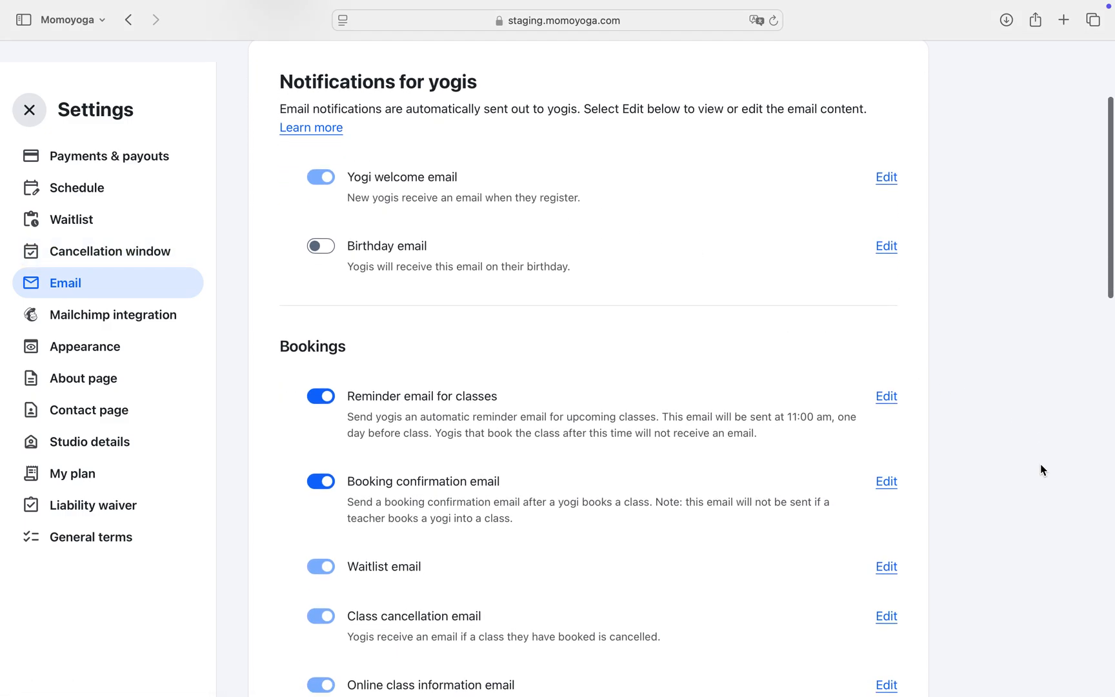
click(320, 398)
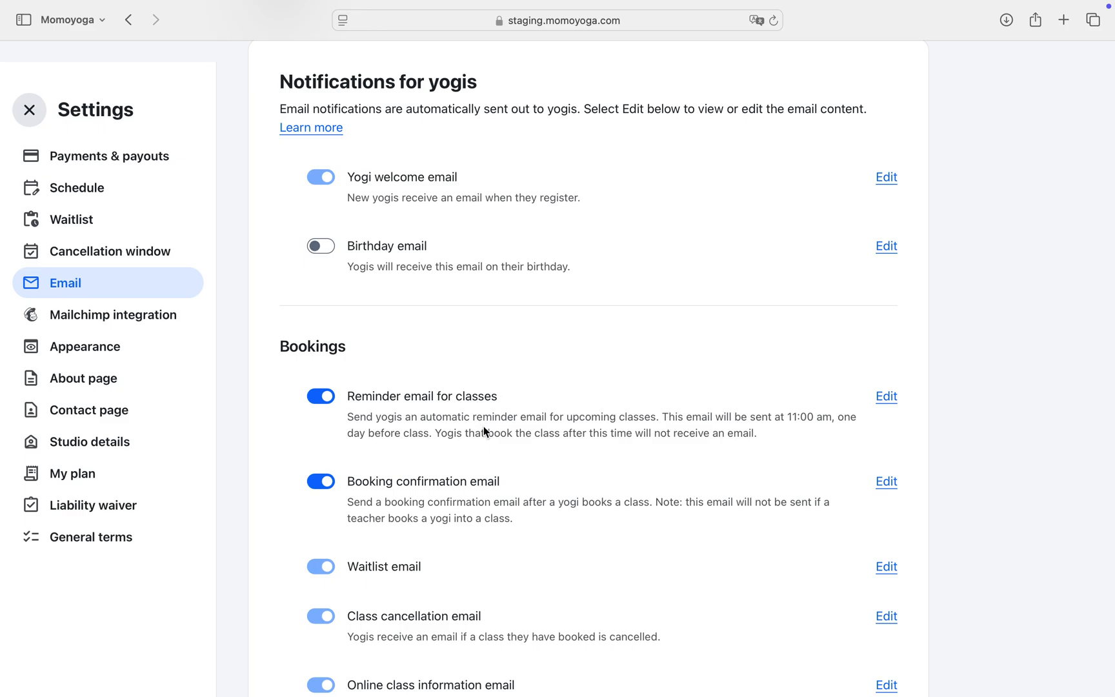
scroll(483, 427, down, 5)
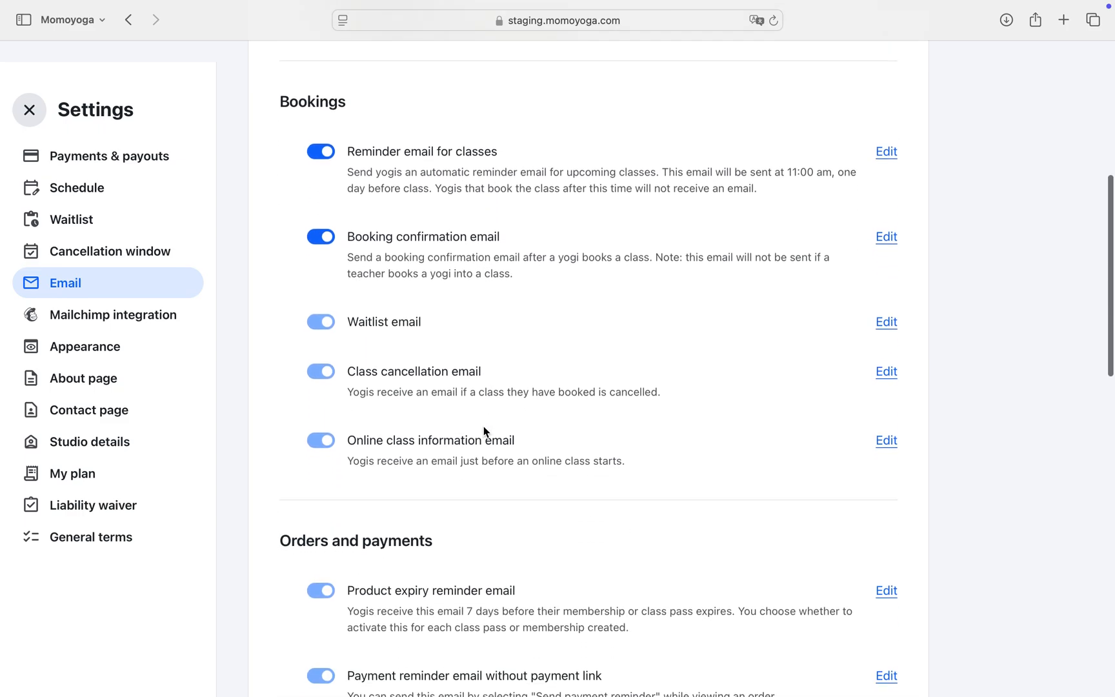
scroll(483, 426, down, 2)
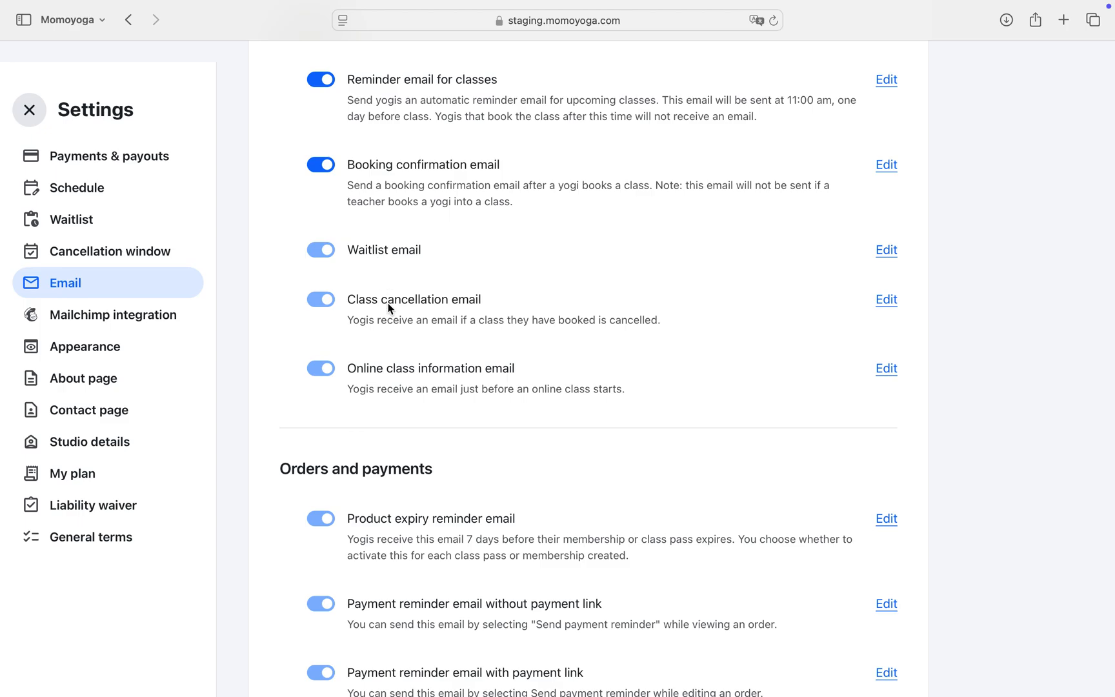
scroll(389, 307, down, 5)
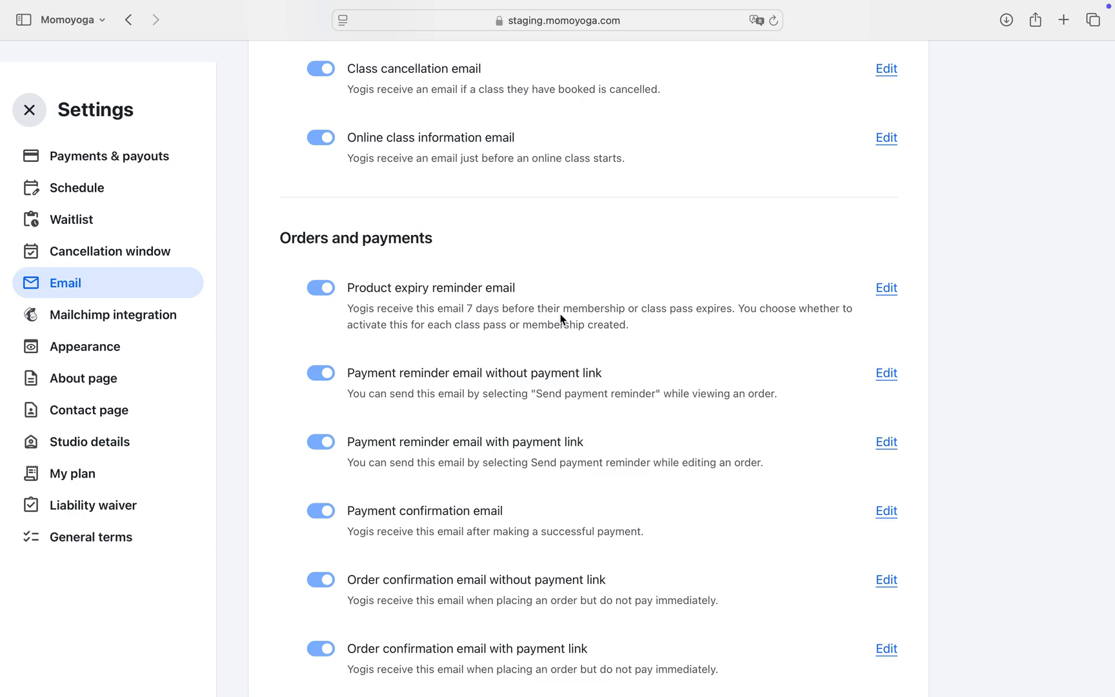
Step: Review the remaining email notifications, and switch the studio's own New yogi registers notification off and back on
scroll(562, 316, down, 9)
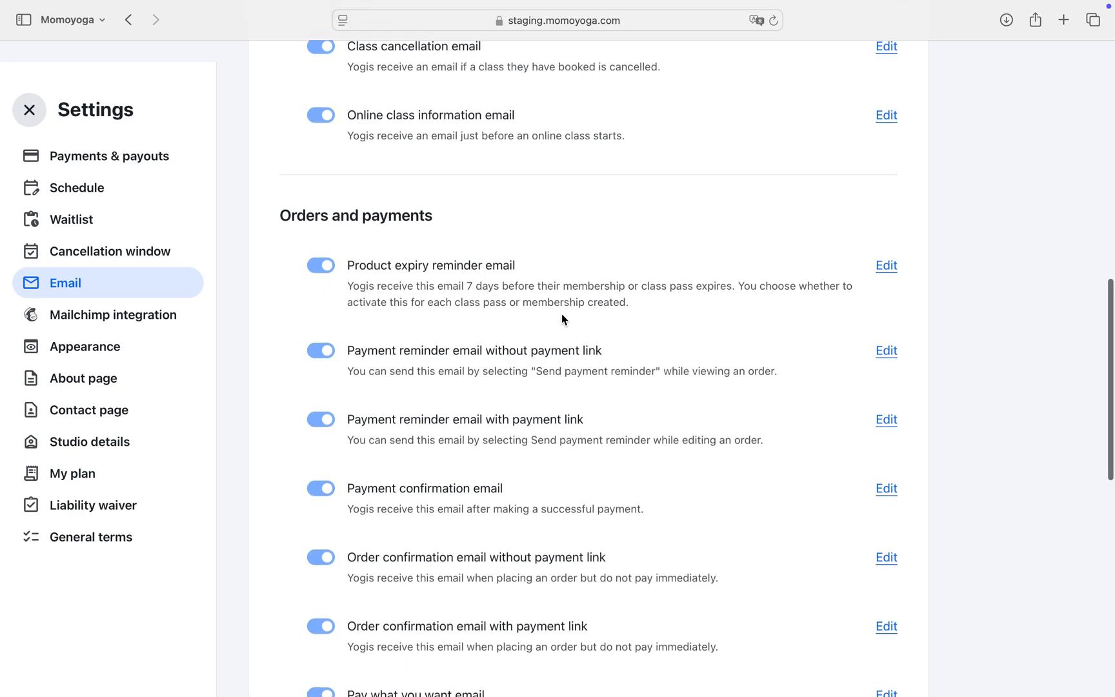
scroll(562, 316, down, 4)
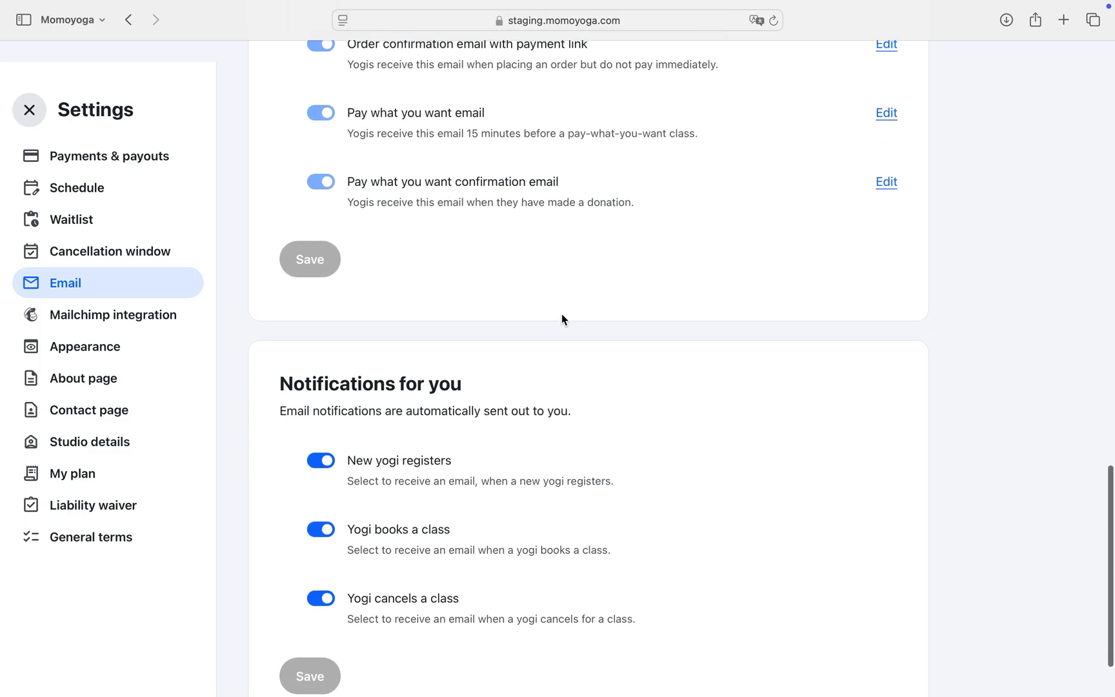
click(321, 461)
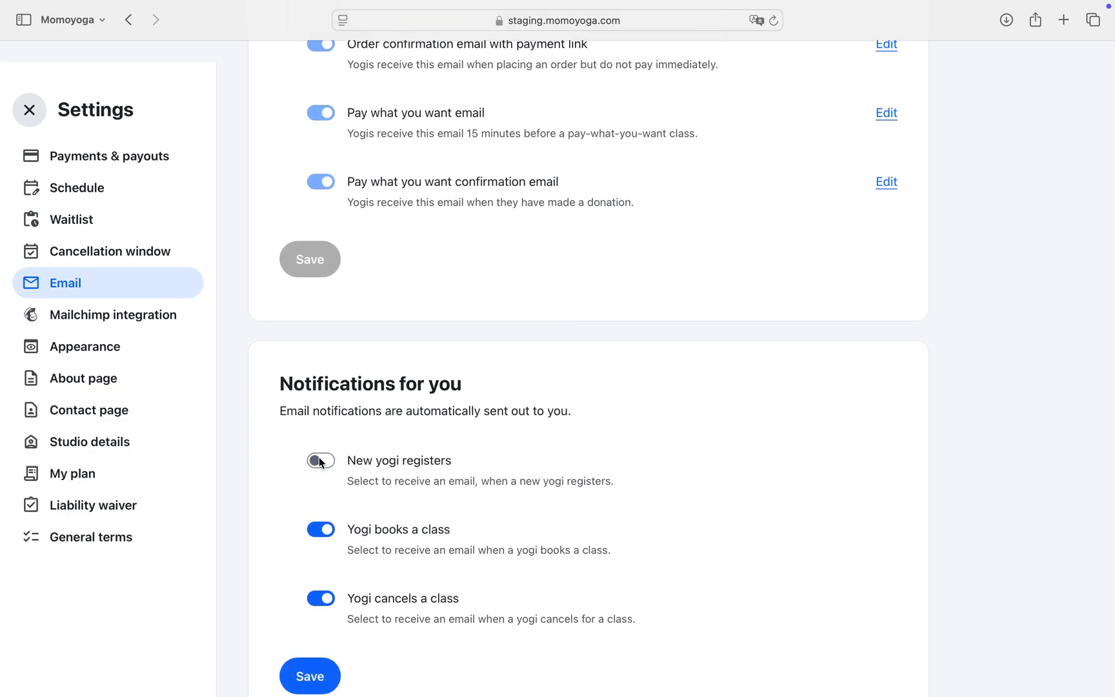
click(321, 461)
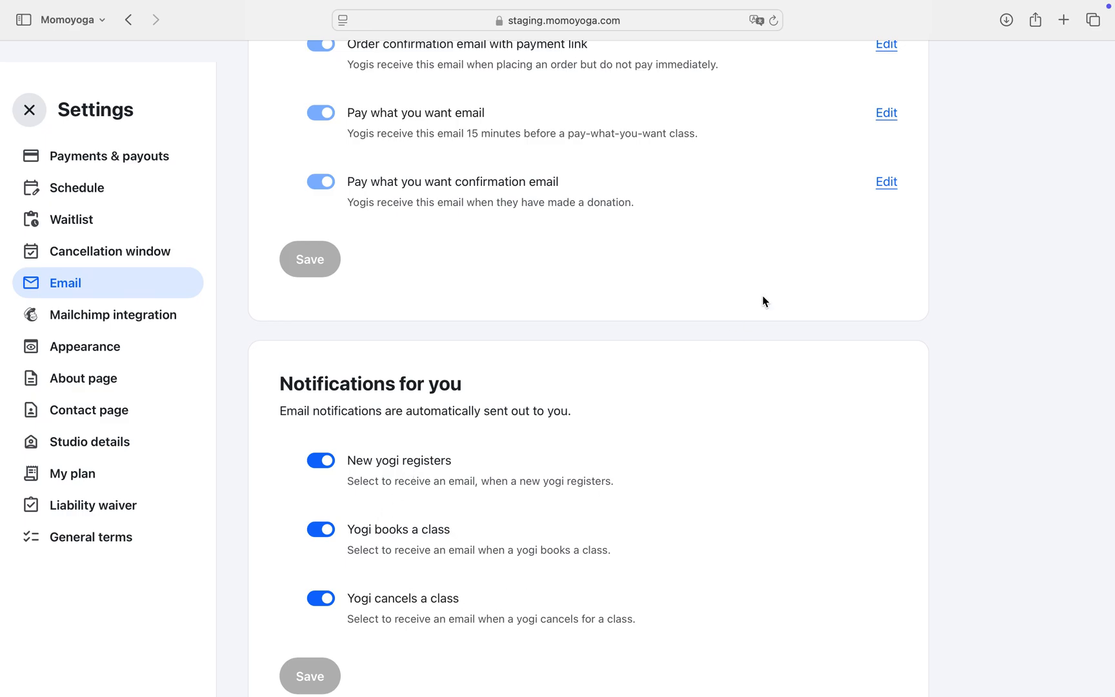
Step: Open the Reminder email for classes template for editing and review its subject and body text
scroll(763, 302, up, 10)
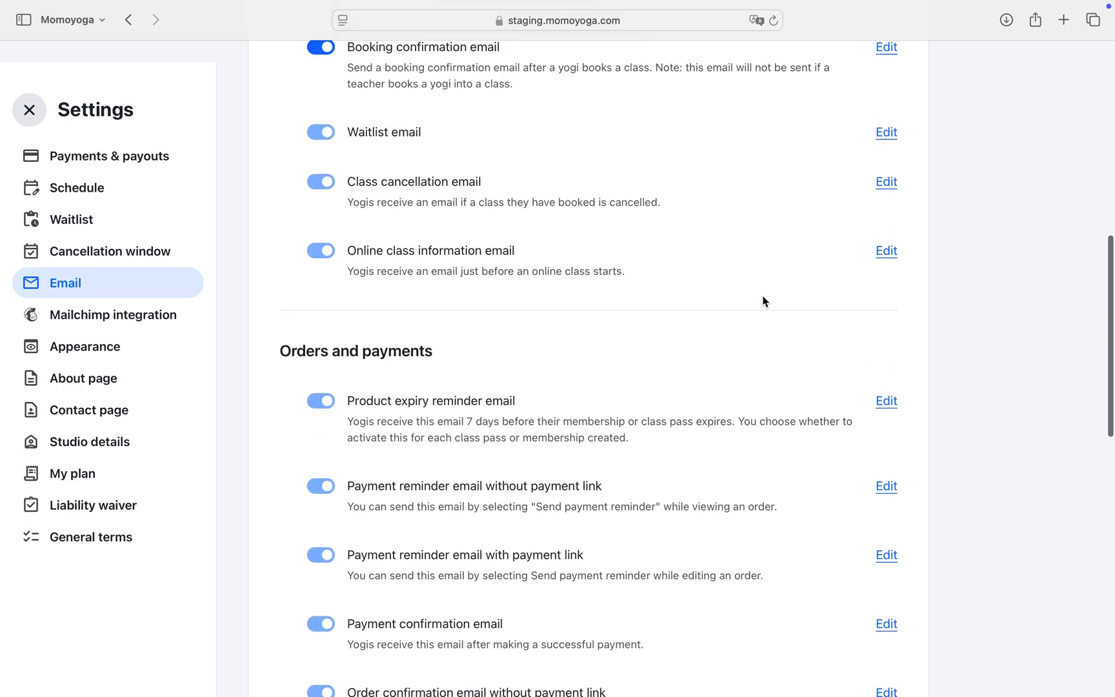
scroll(762, 301, up, 5)
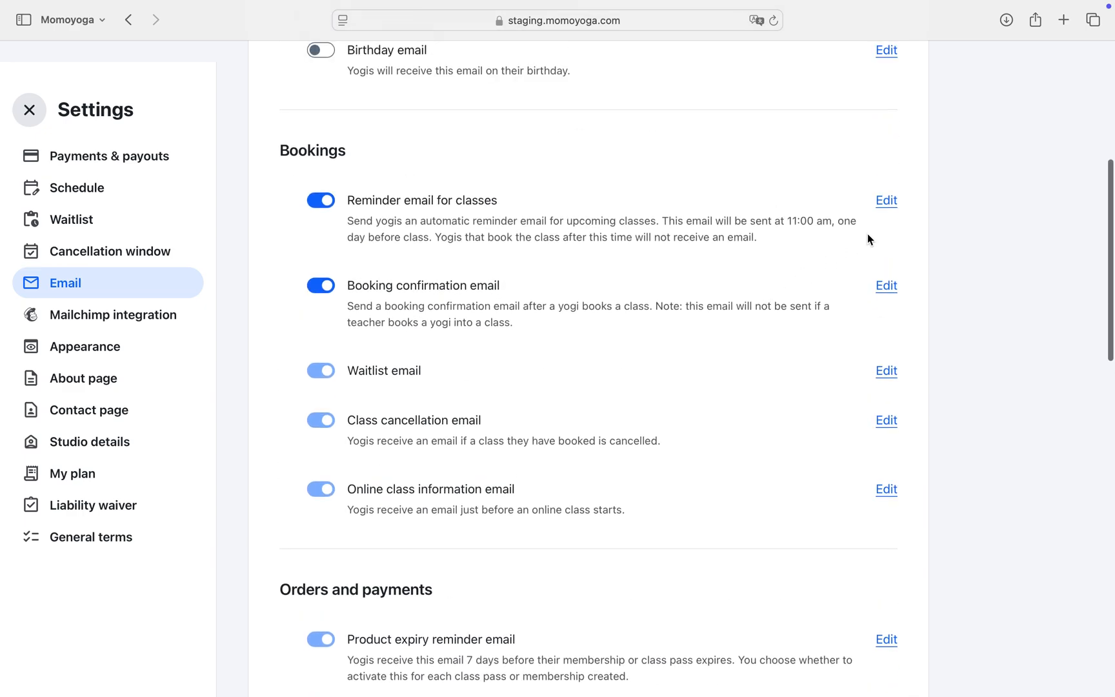
click(893, 200)
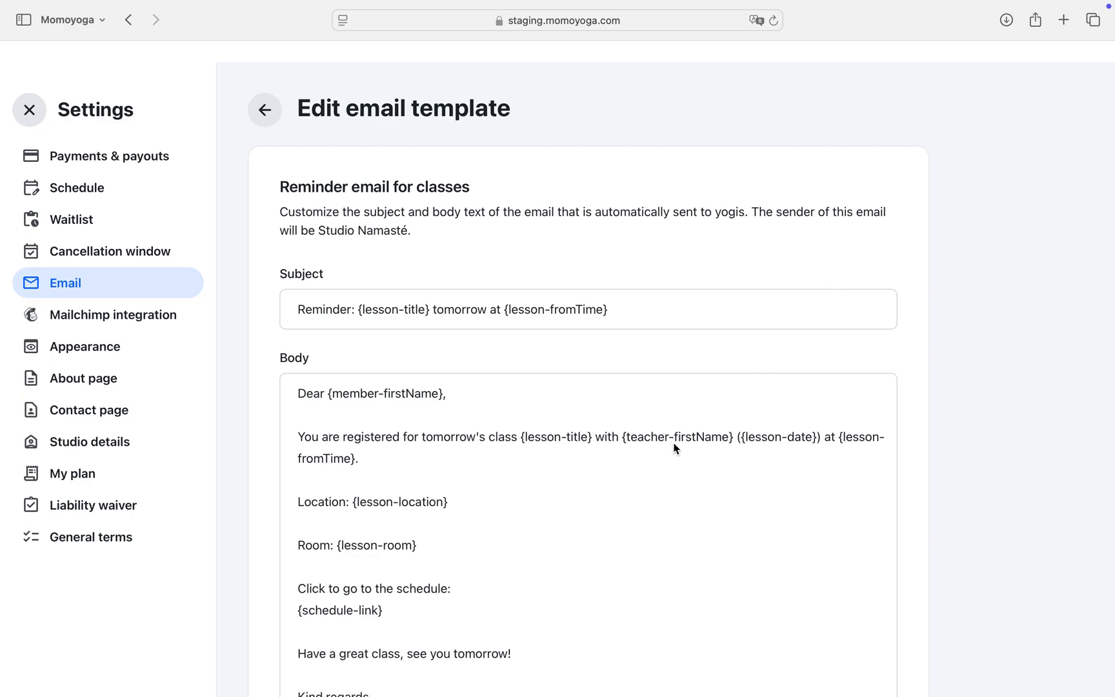
scroll(443, 615, down, 1)
scroll(442, 612, down, 4)
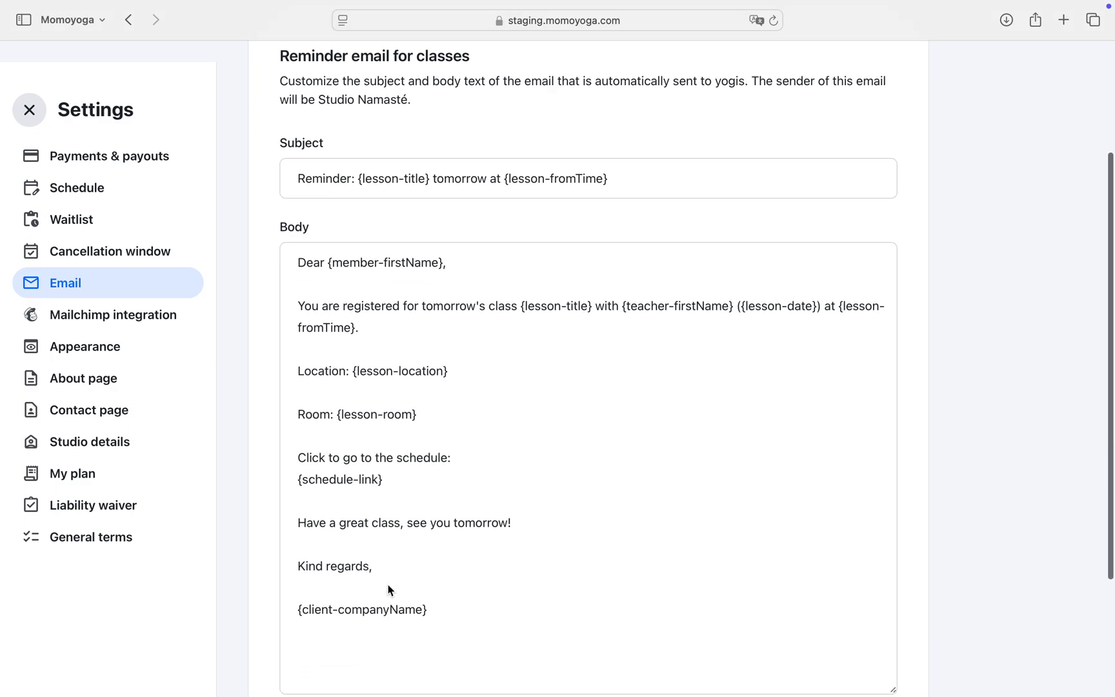
Step: Add the line "Don't Forget to Bring a towel!" between "Kind regards," and the company name in the reminder email's body
click(382, 564)
key(Return)
key(Return)
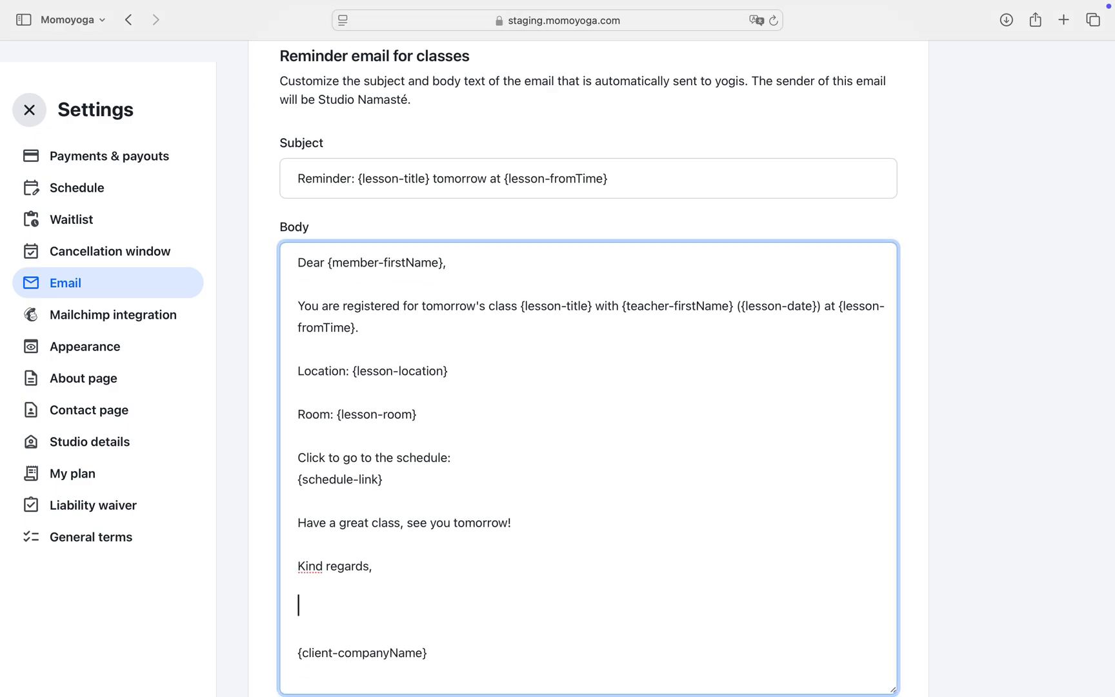
text(Don't Forget to bring)
text( a tokelau!)
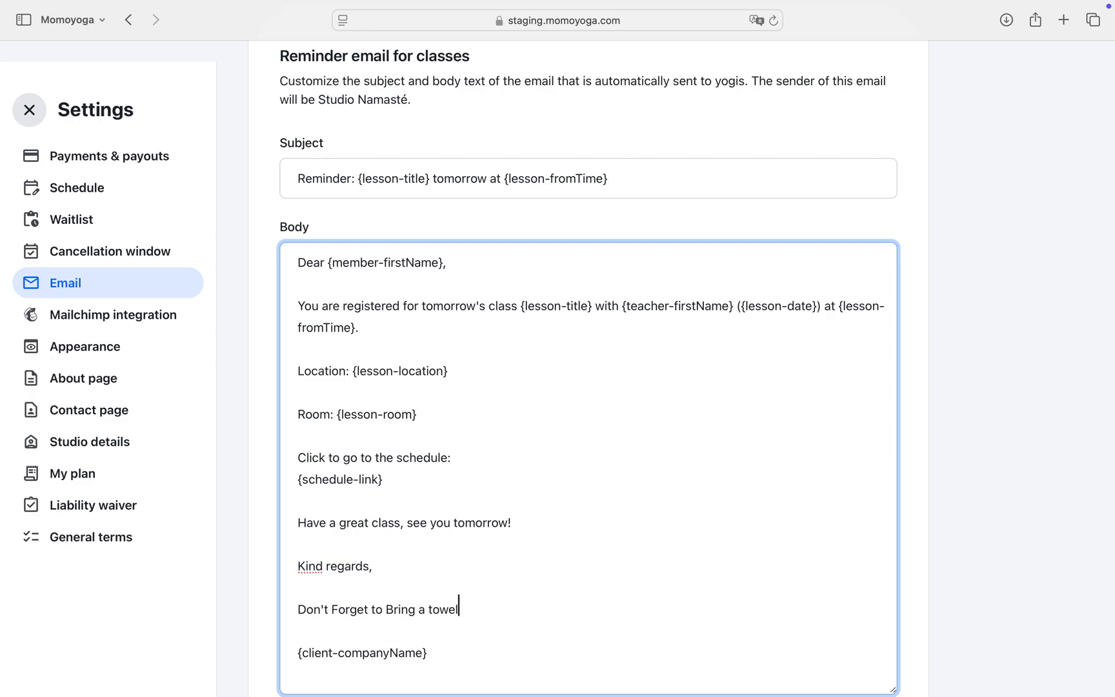
key(BackSpace)
key(BackSpace)
key(BackSpace)
key(BackSpace)
key(BackSpace)
key(BackSpace)
text(wel!)
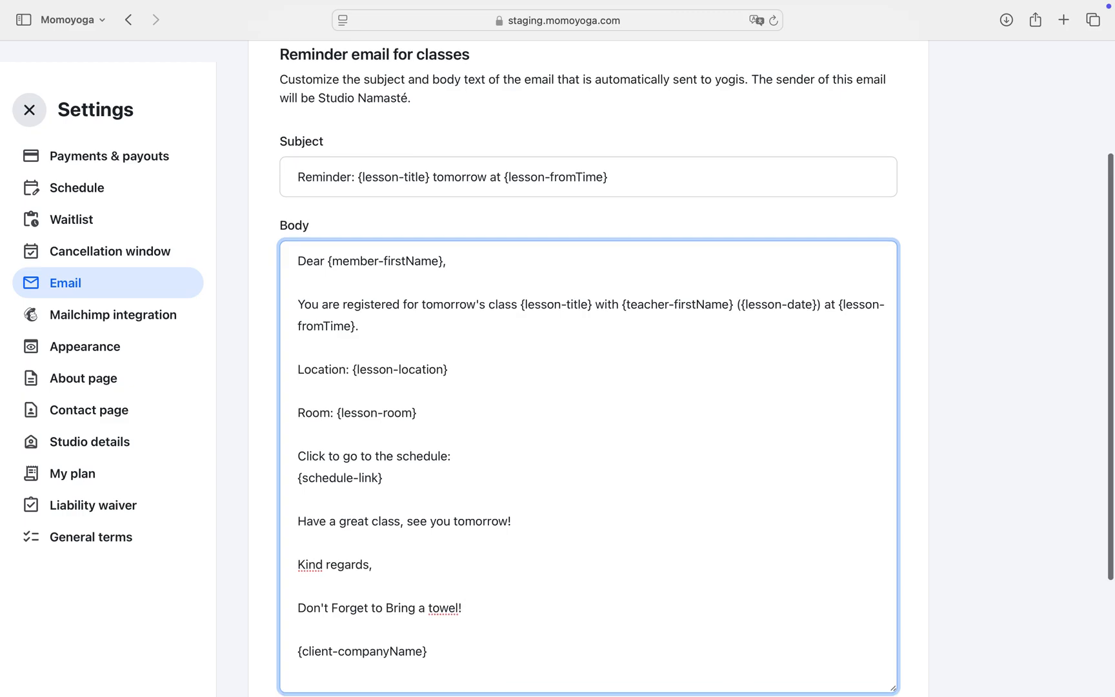
scroll(595, 397, down, 2)
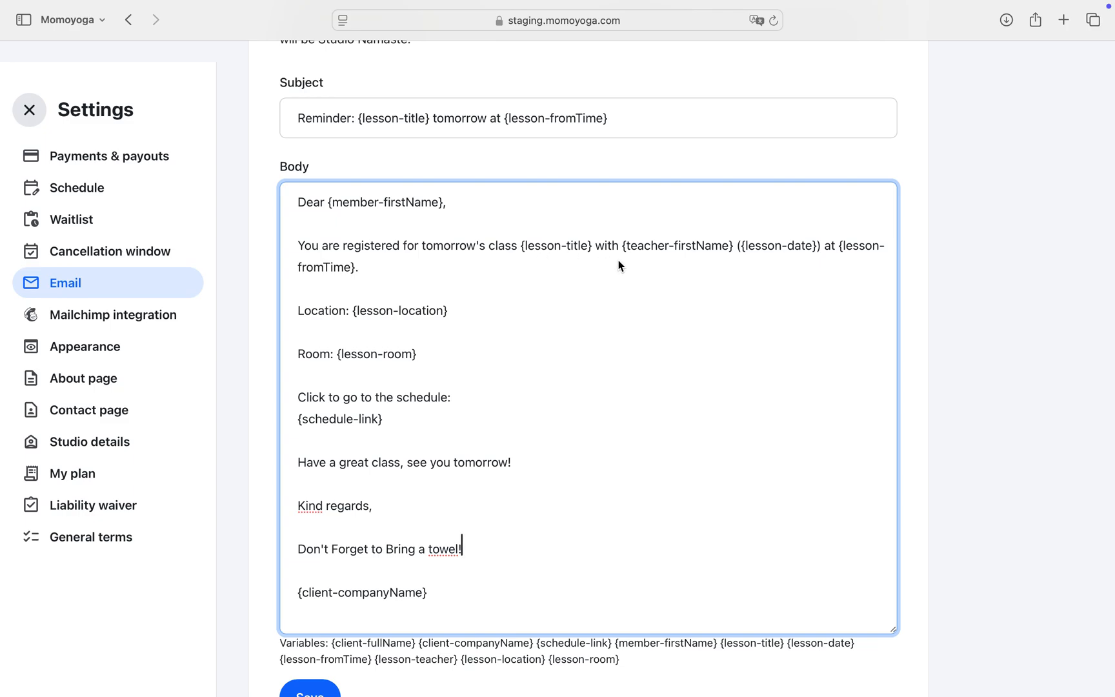
scroll(620, 265, up, 3)
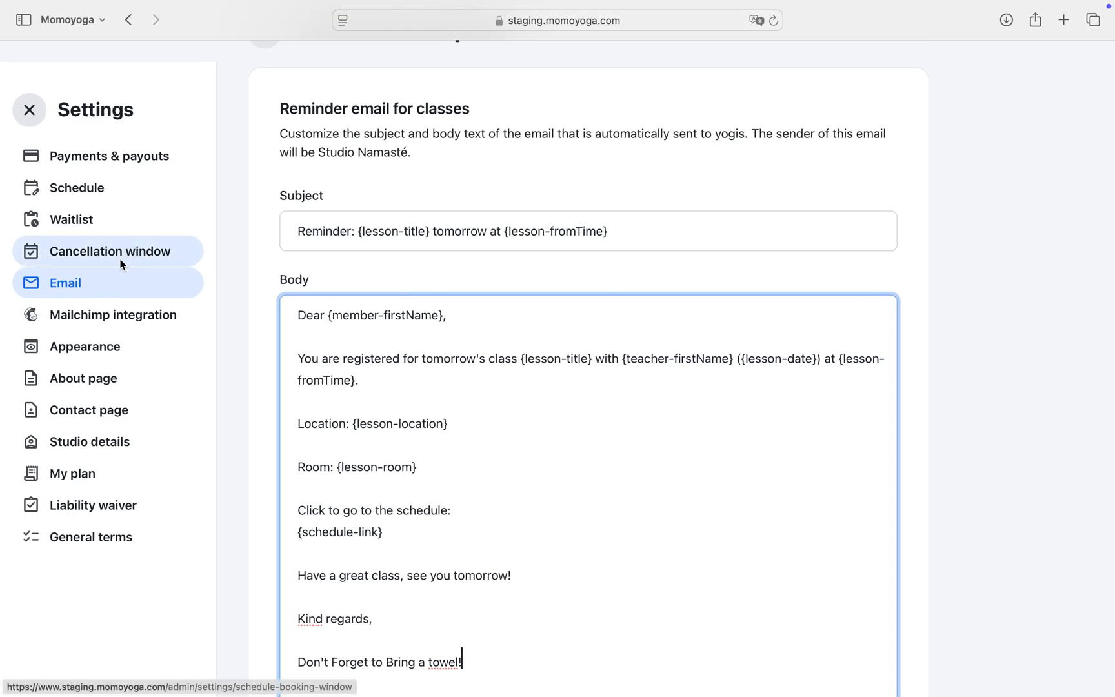
Step: Examine the schedule settings, from the schedule URL, header text and default location to registration, gender selection and available spots options
click(102, 198)
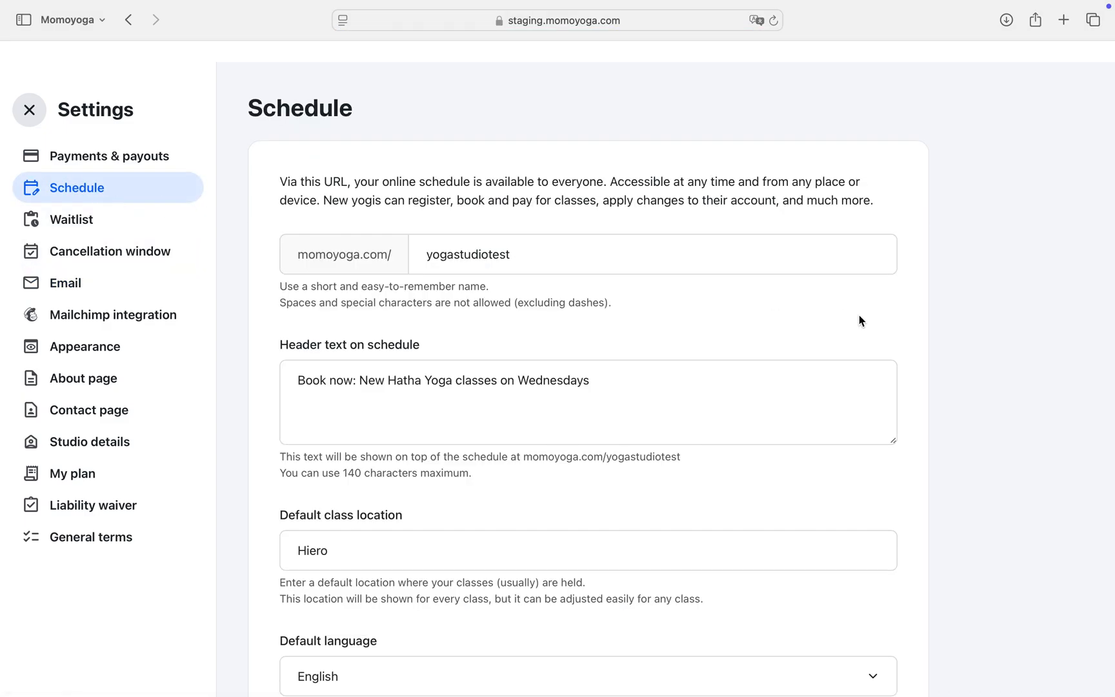
scroll(859, 317, down, 10)
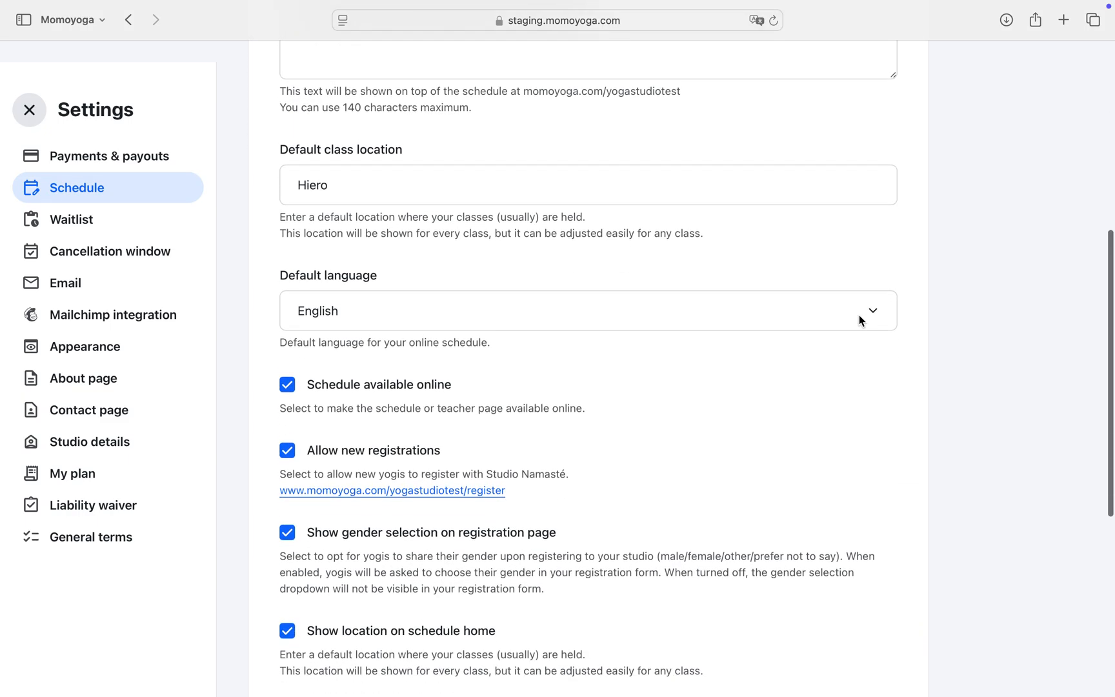
scroll(859, 321, down, 1)
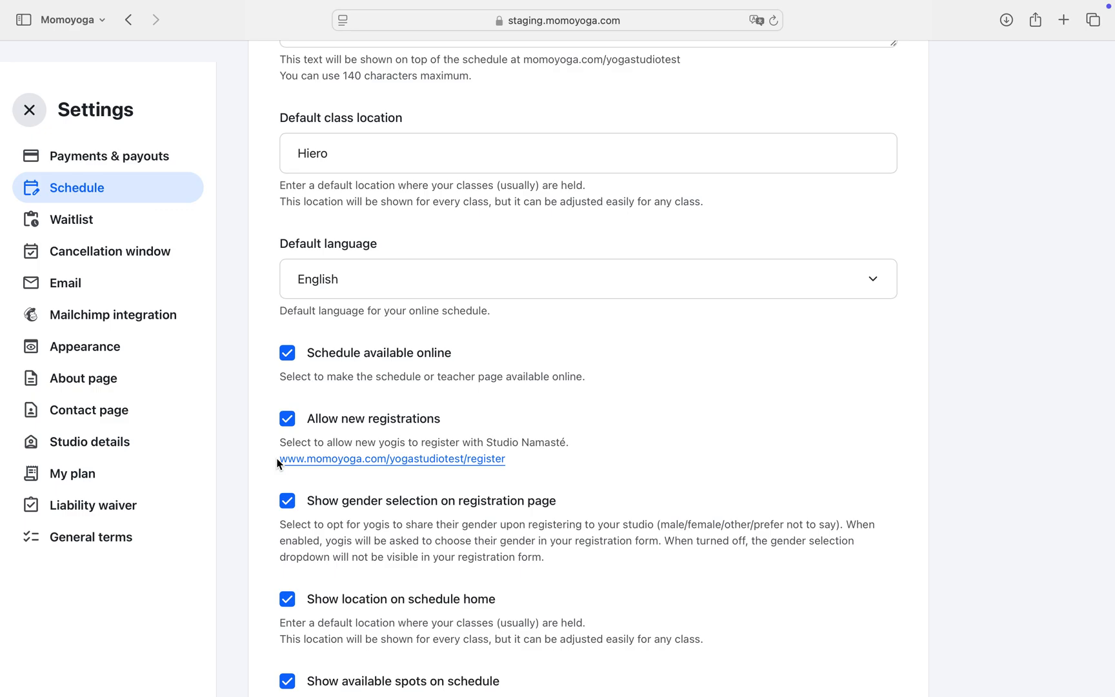
scroll(541, 453, down, 3)
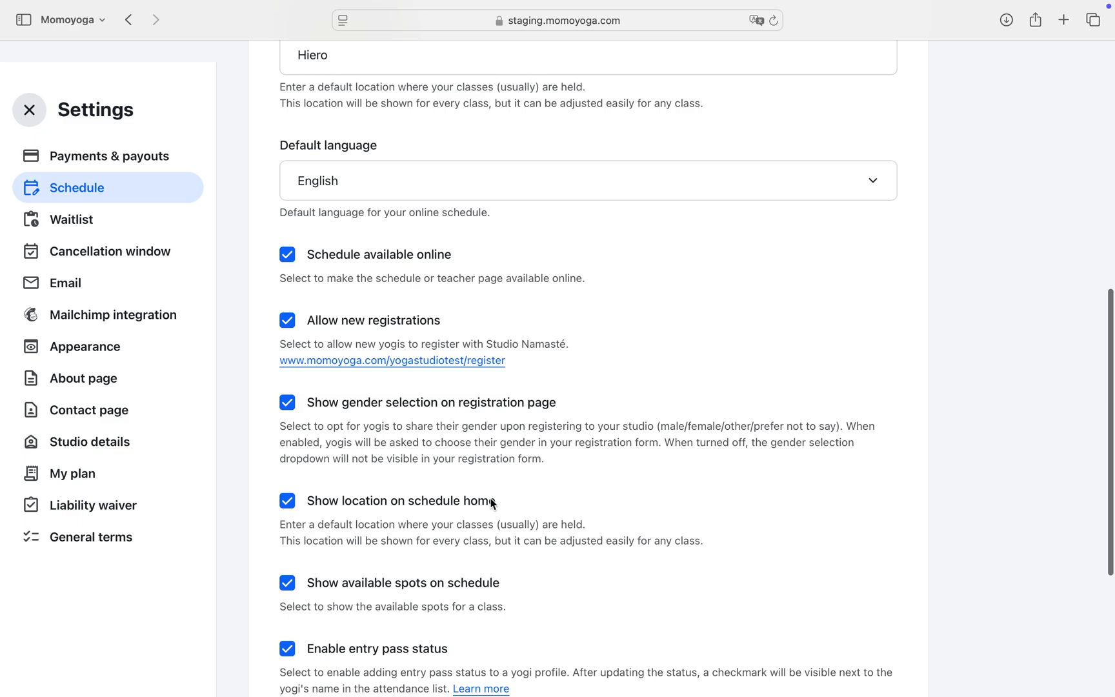
scroll(510, 503, down, 2)
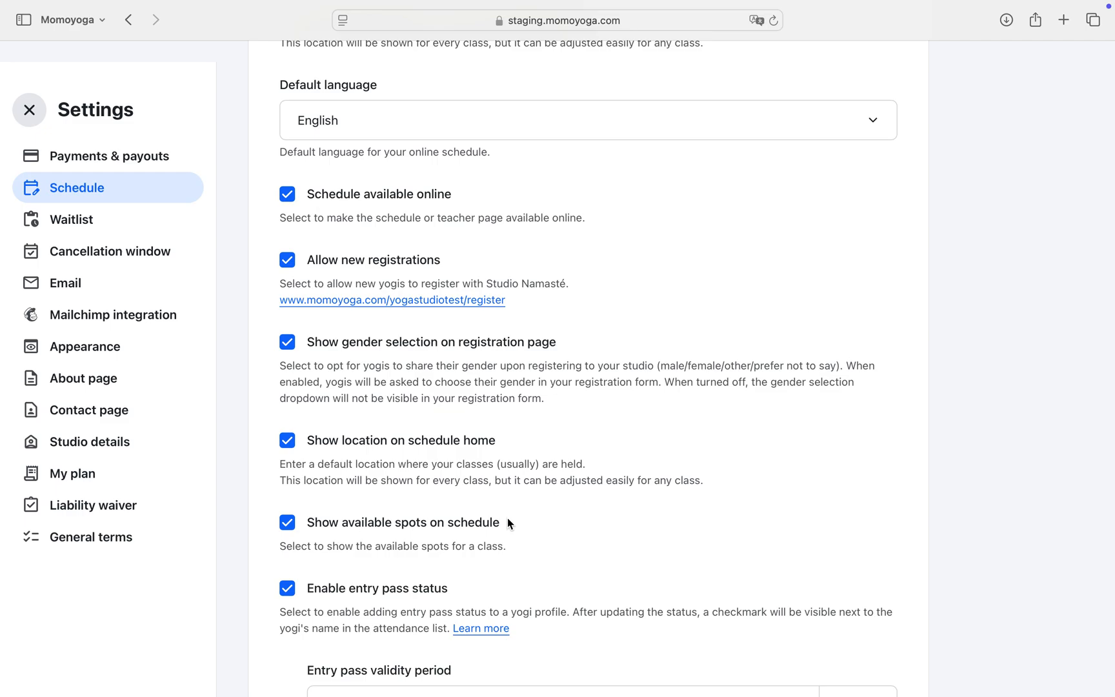
scroll(498, 360, up, 12)
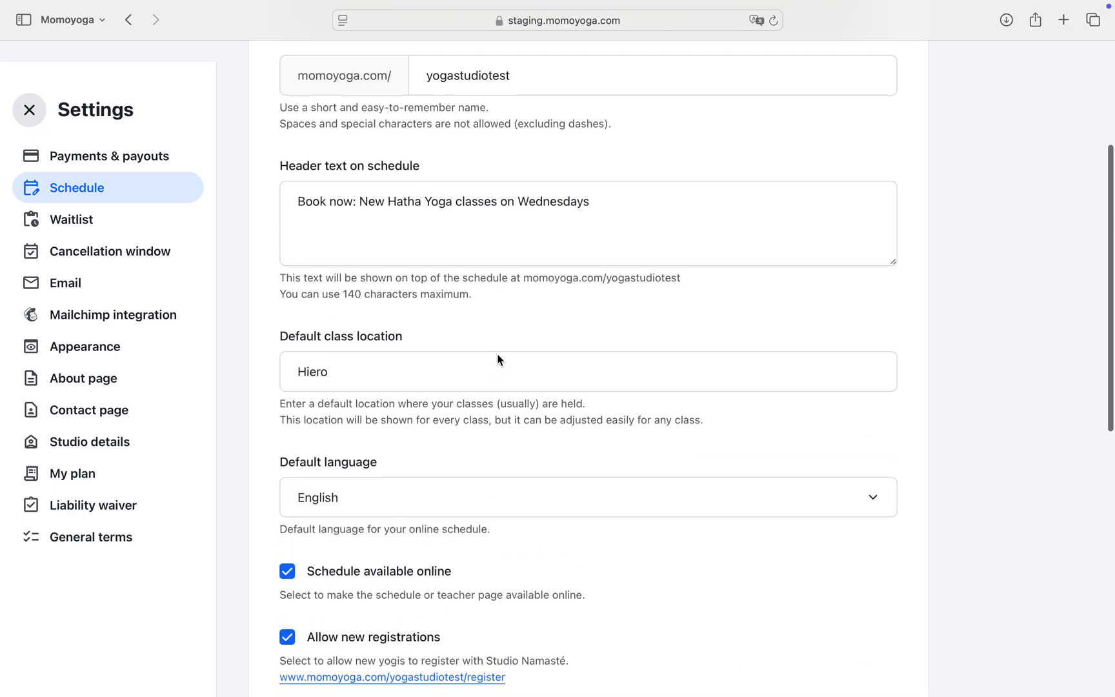
scroll(498, 361, down, 4)
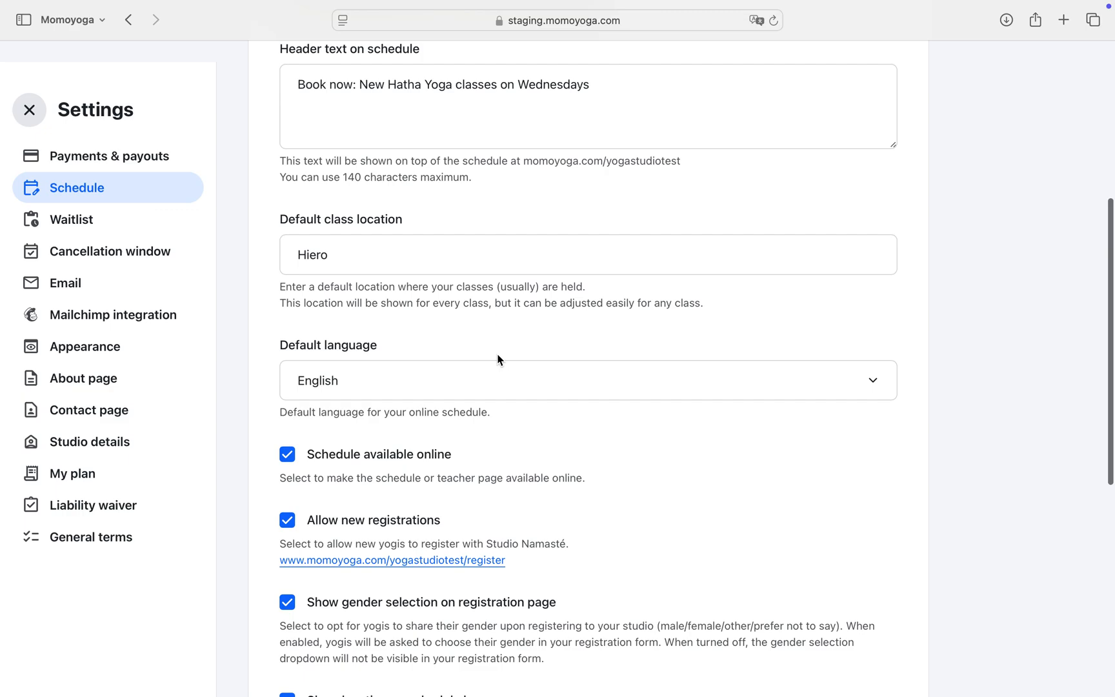
scroll(498, 360, down, 4)
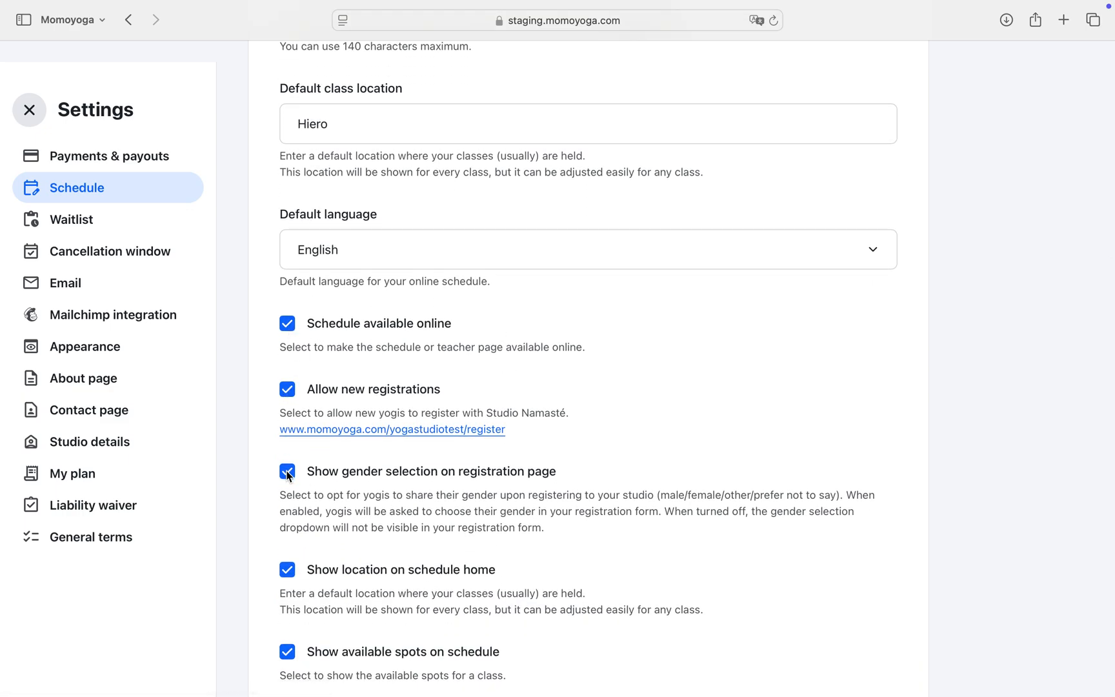
scroll(287, 470, down, 3)
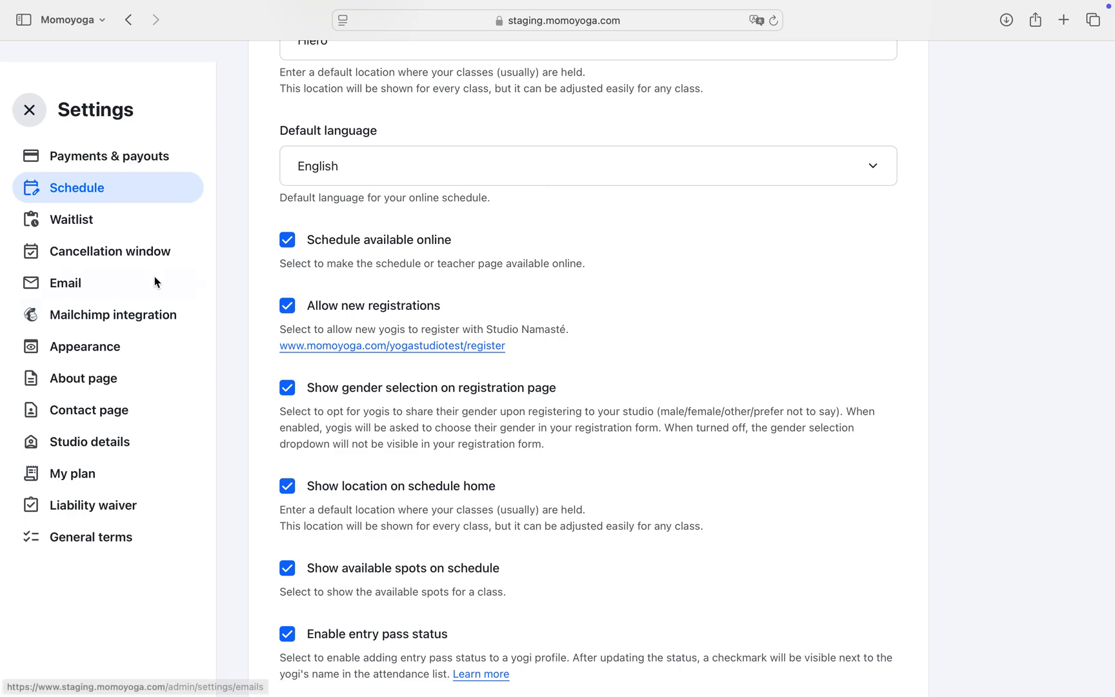
Step: View the waitlist, cancellation window and Mailchimp integration settings
click(127, 216)
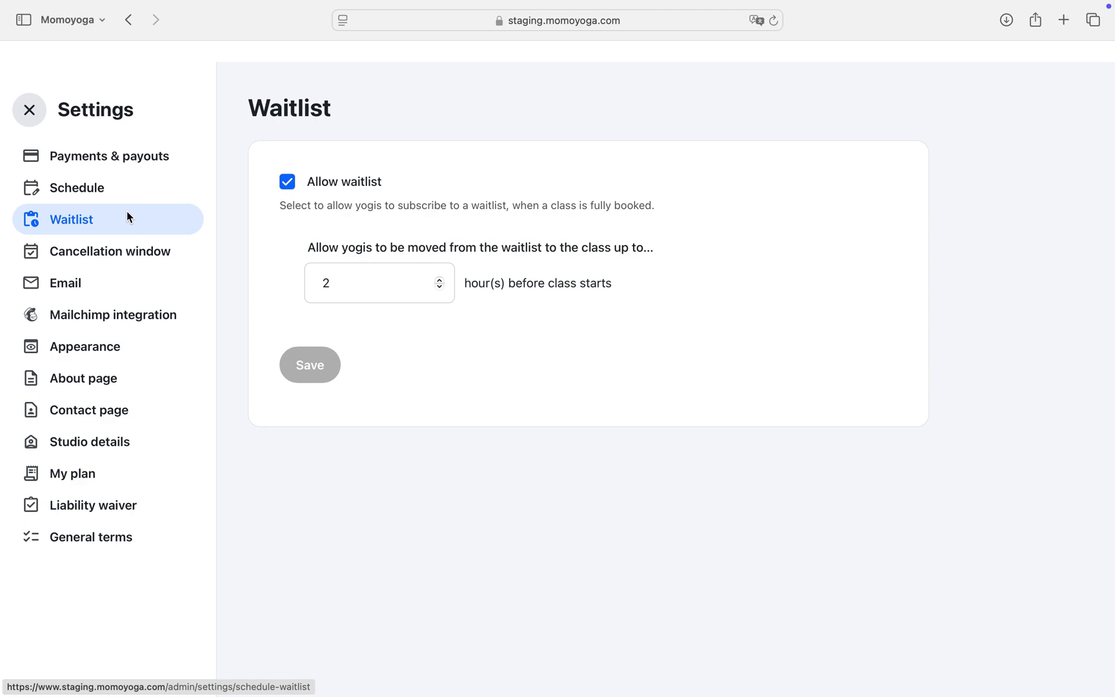
click(136, 252)
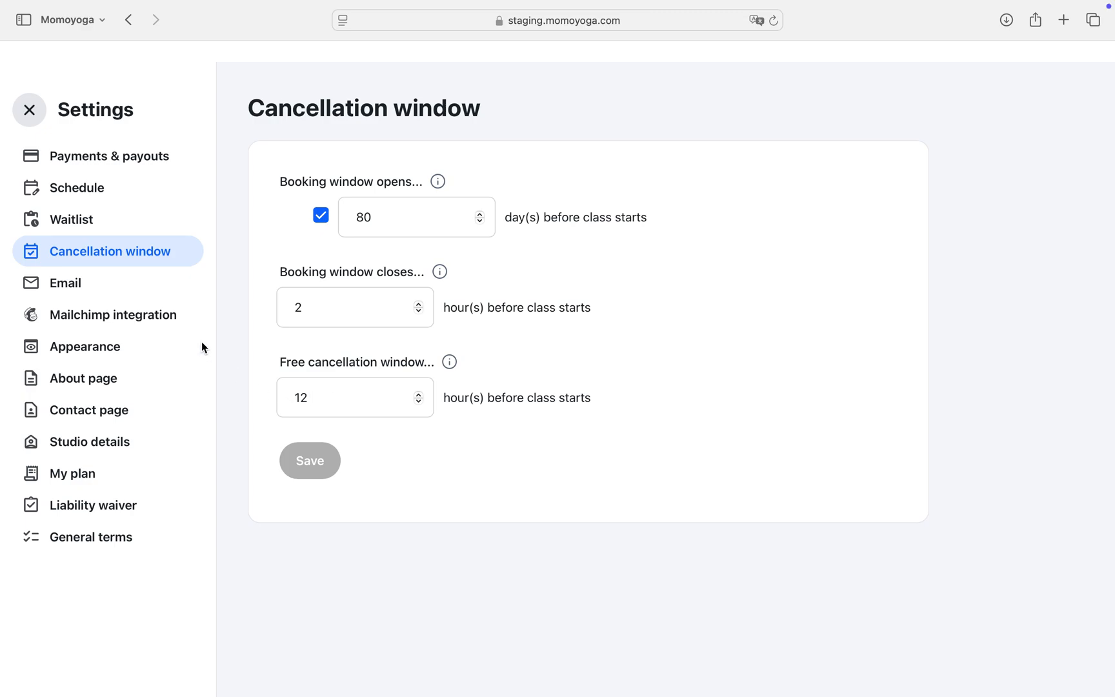
click(177, 315)
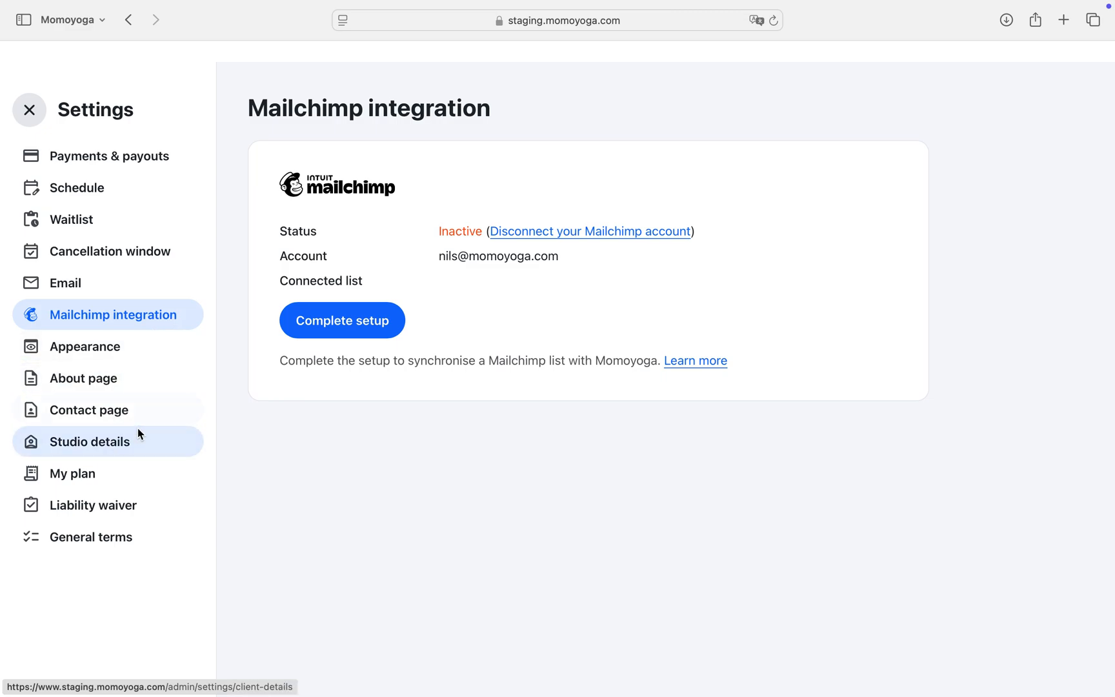
Step: View the teacher and studio appearance options, and examine the About page's image, text and publishing option
click(122, 355)
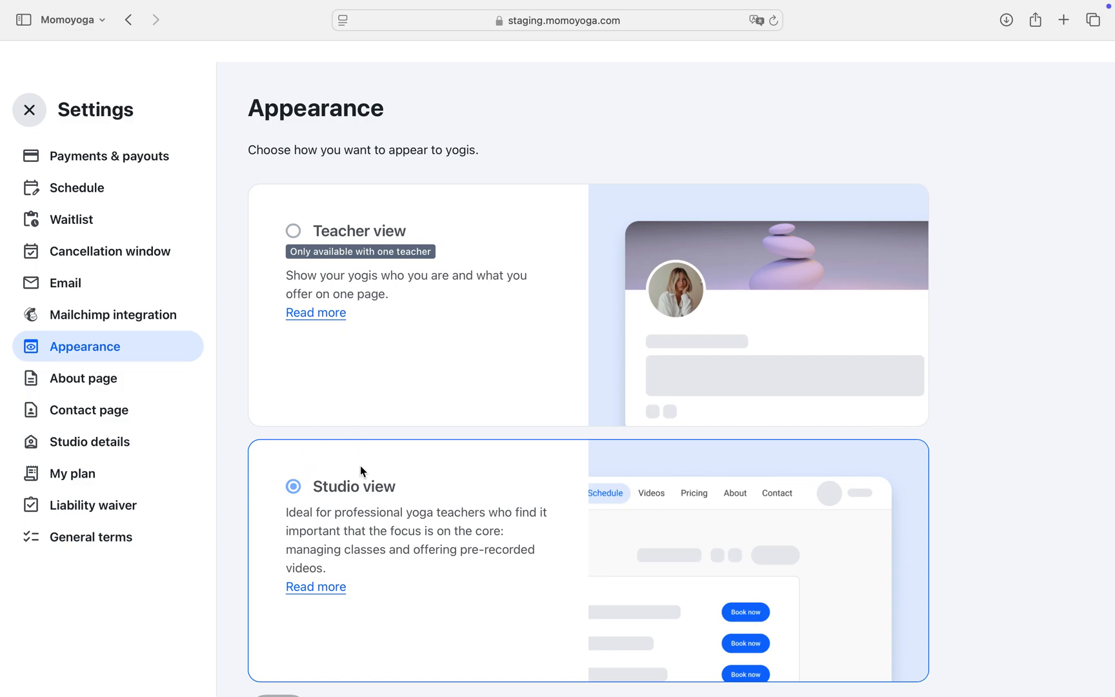
click(133, 386)
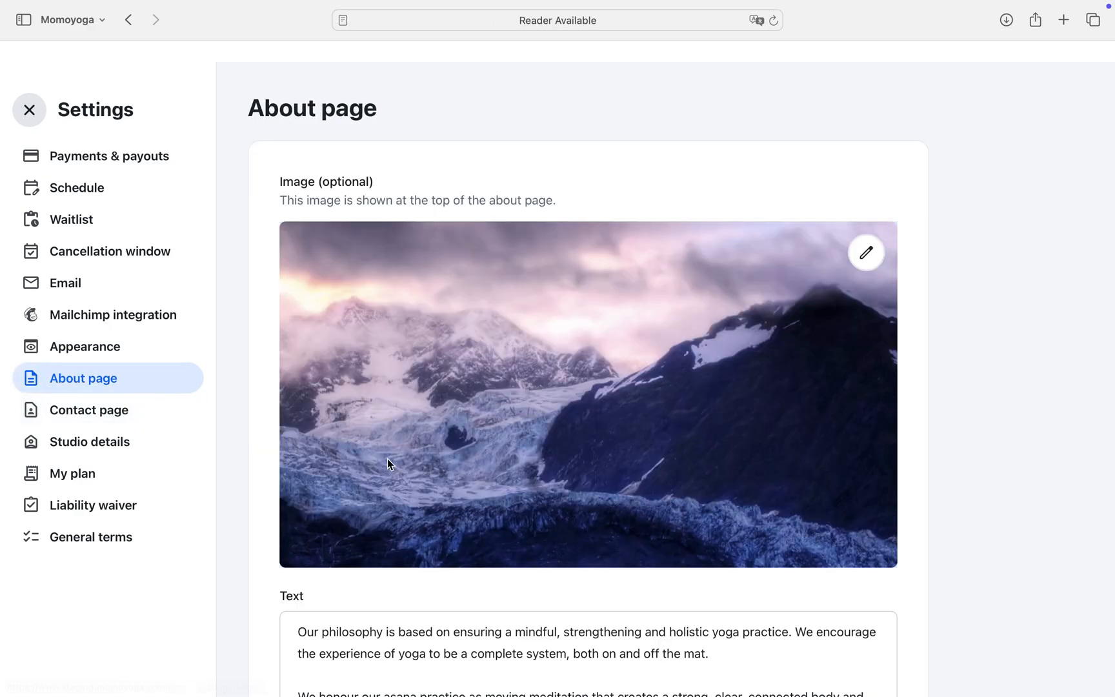
scroll(387, 461, down, 5)
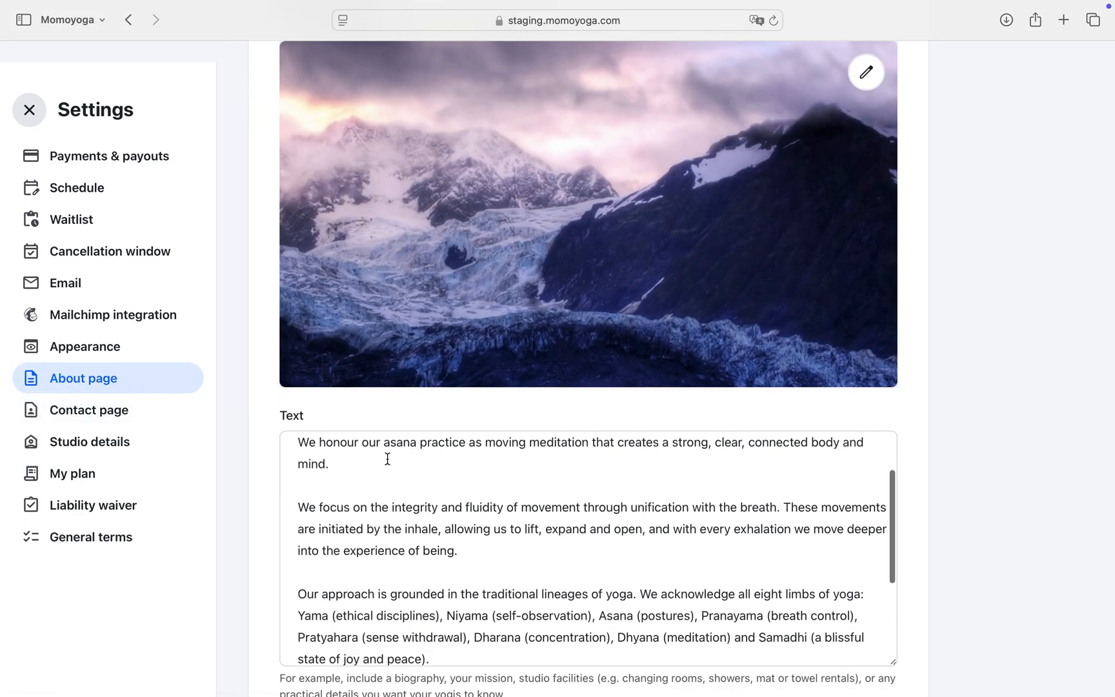
scroll(387, 459, up, 2)
scroll(435, 377, down, 4)
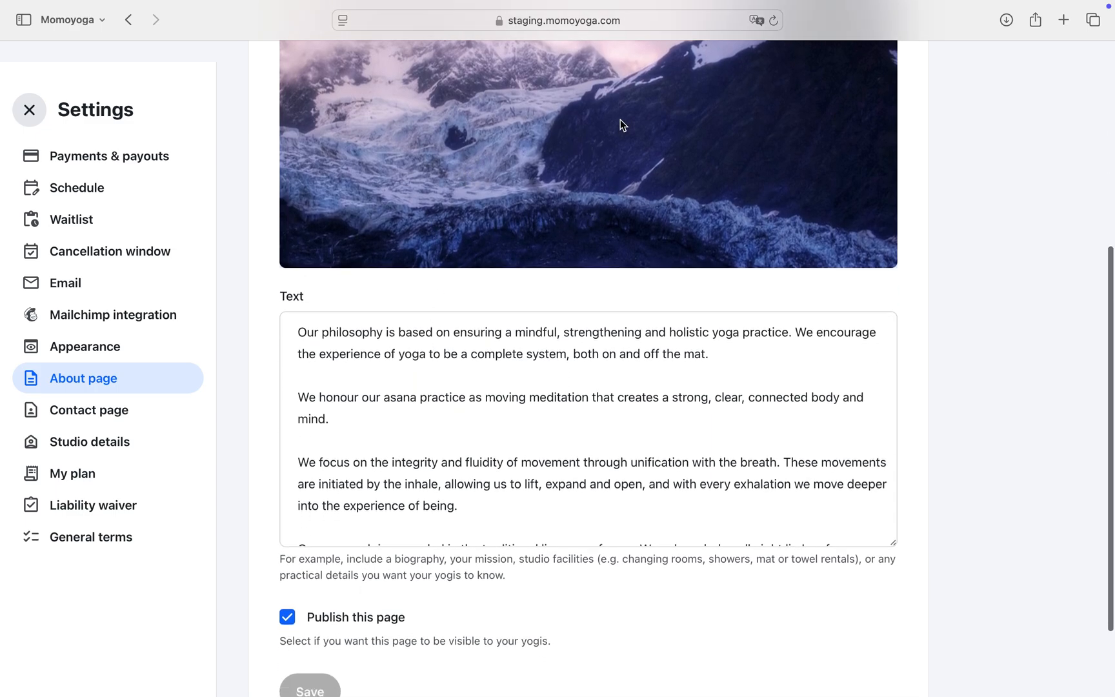
Step: View the studio details and the current subscription plan with its payment and billing details
click(91, 430)
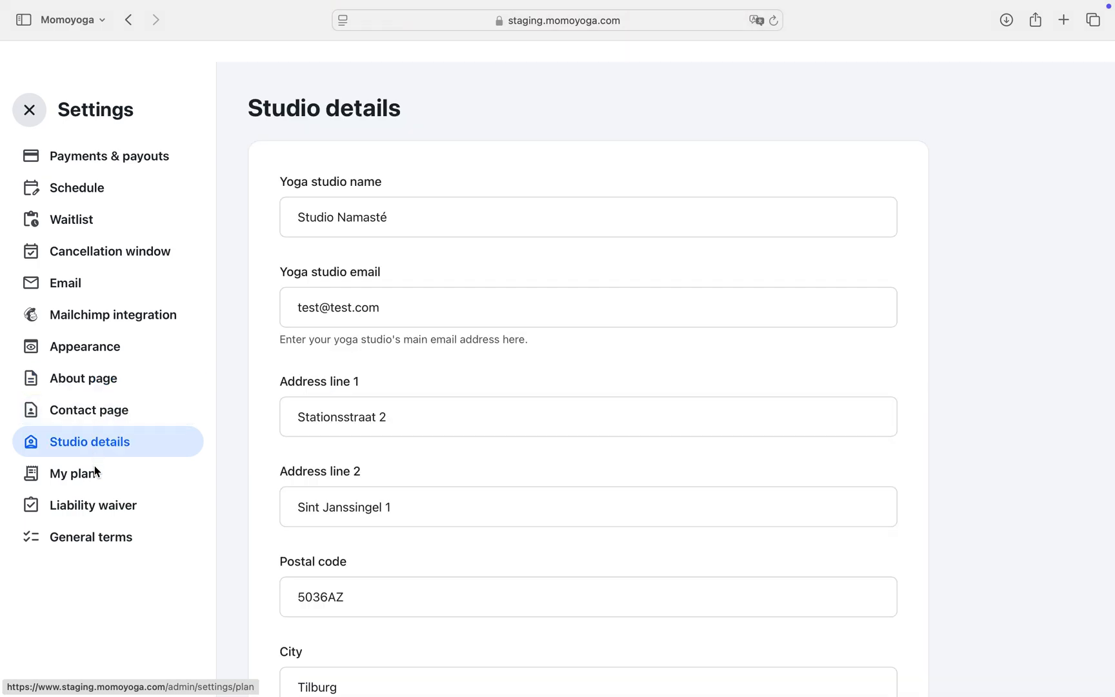
click(94, 475)
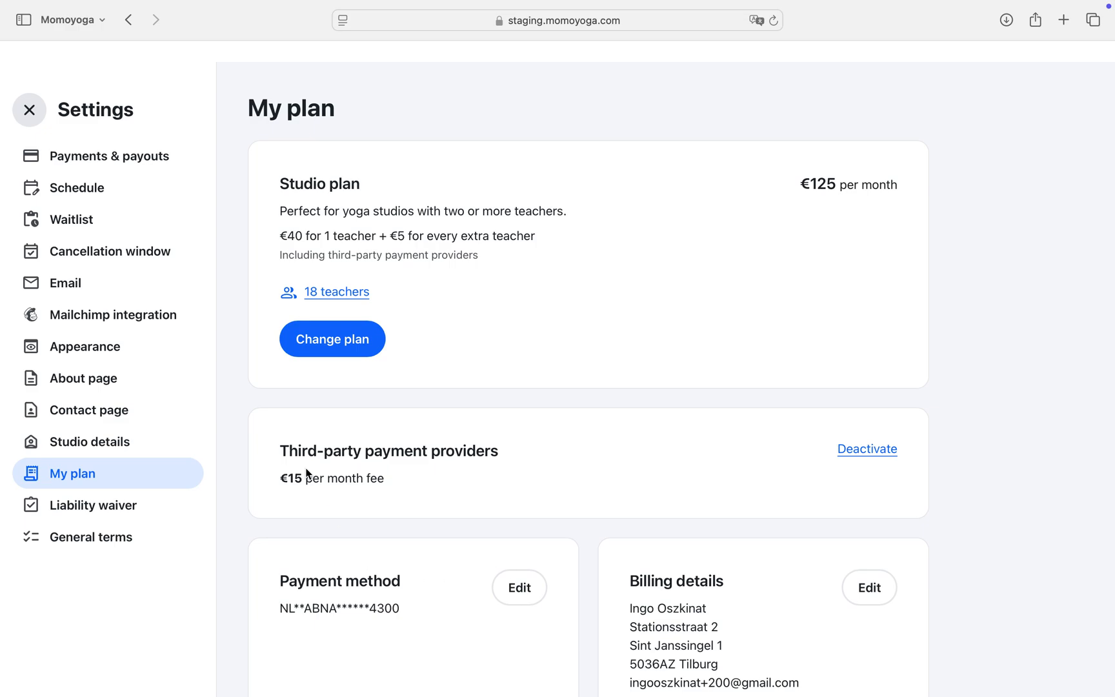
scroll(612, 423, up, 2)
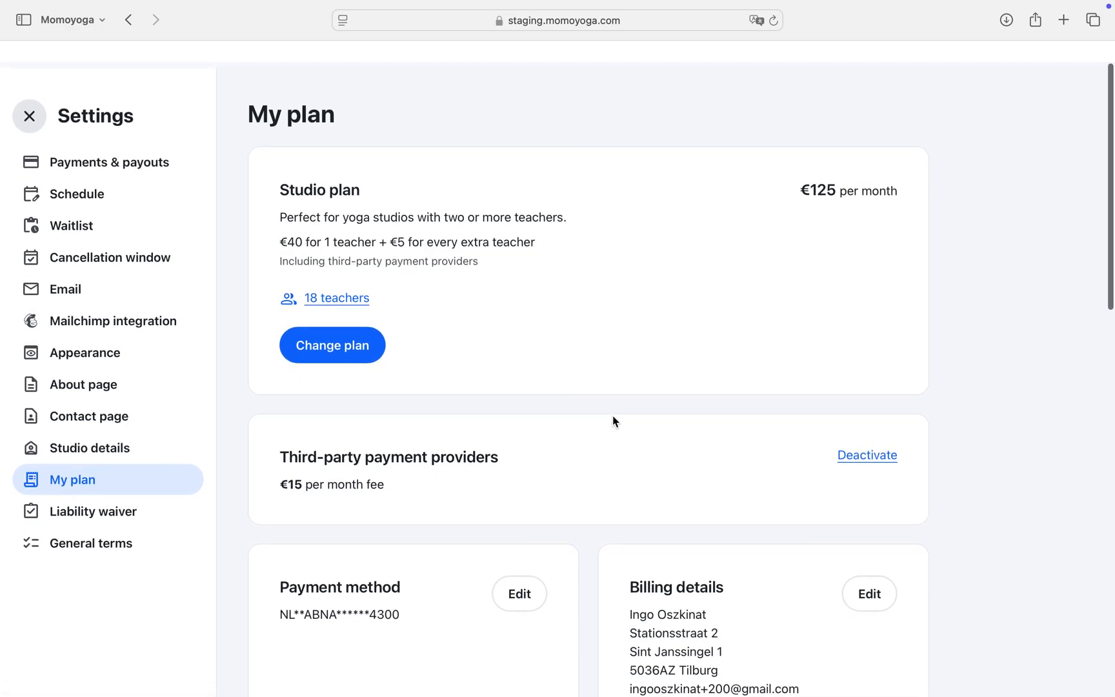
Step: Leave the settings and view the studio's weekly class schedule as a yogi
click(38, 115)
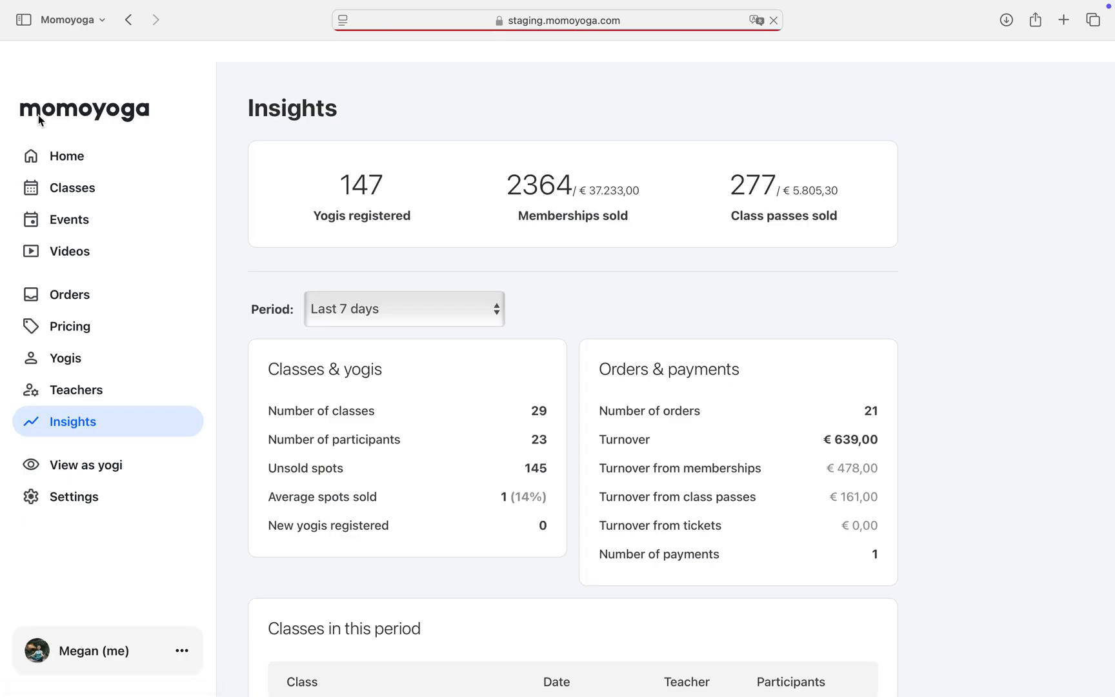
click(96, 463)
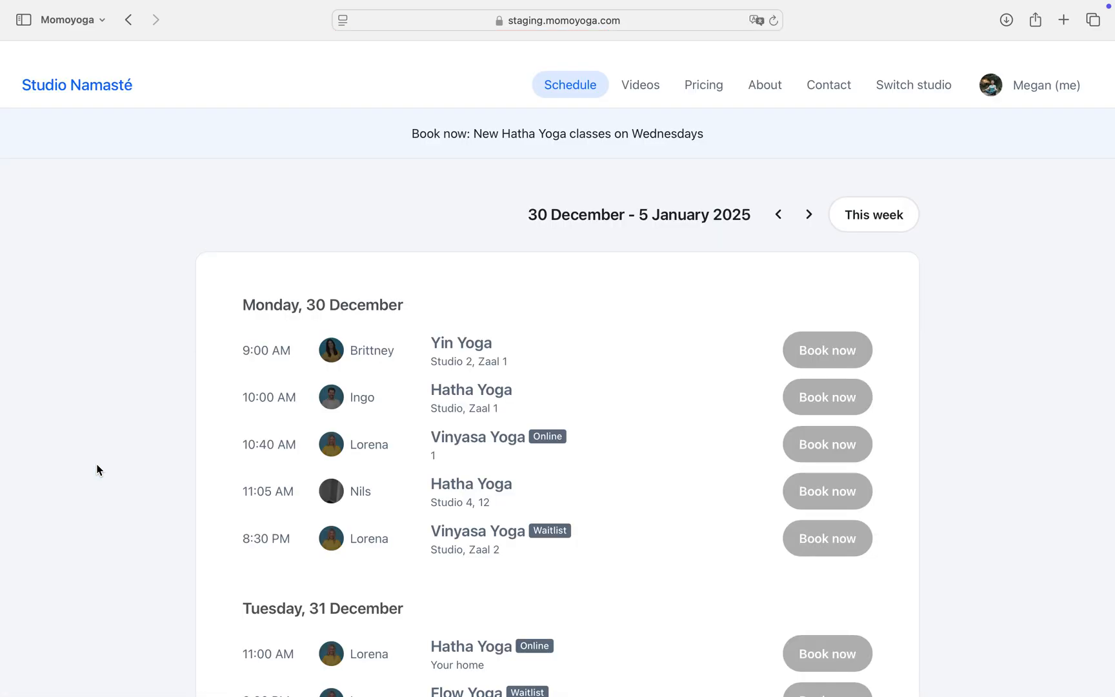
scroll(920, 467, down, 2)
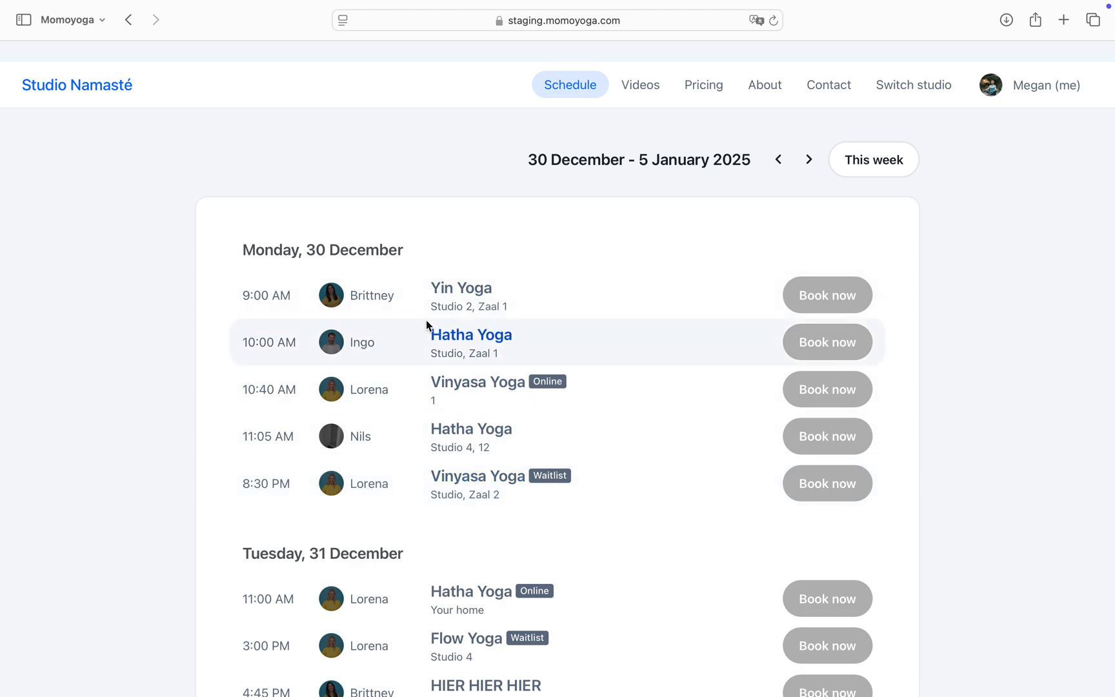
Step: Agree to the liability waiver for the Mindful Yoga class on Saturday, 4 January, and view its pricing options without completing the booking
scroll(427, 325, down, 4)
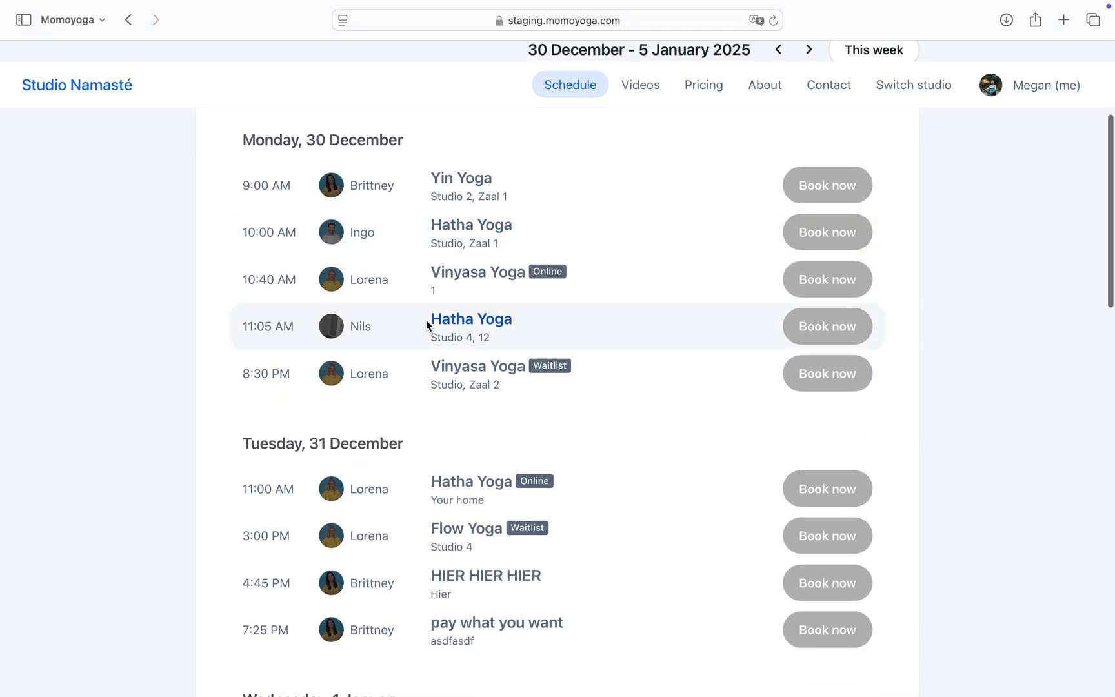
scroll(427, 324, down, 5)
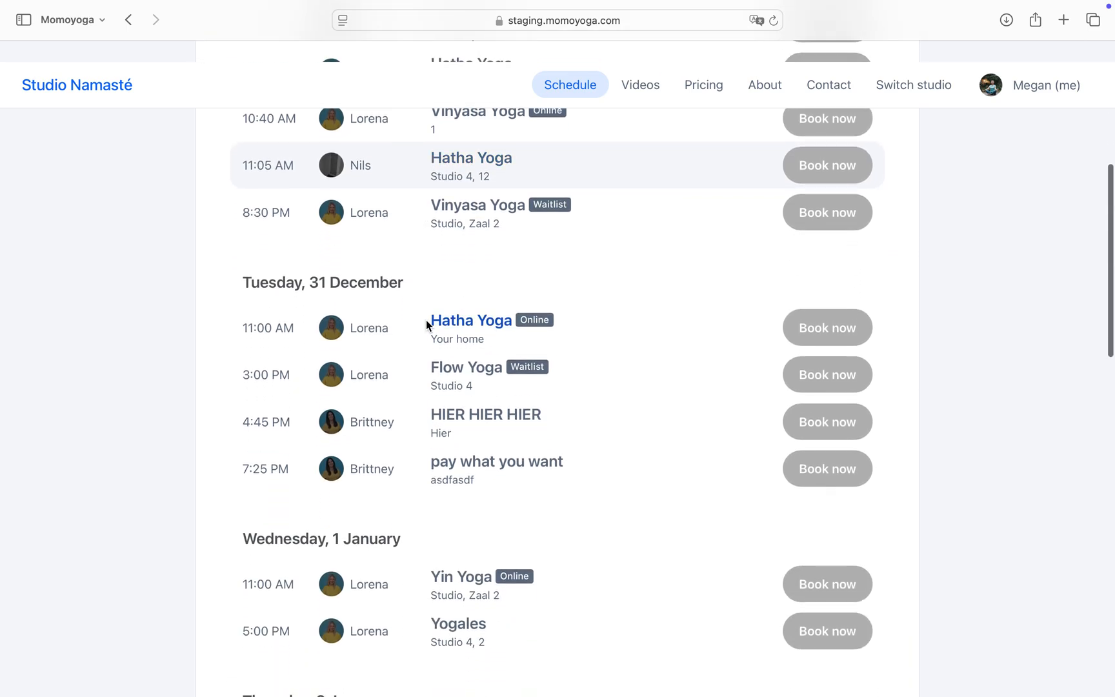
scroll(427, 324, down, 10)
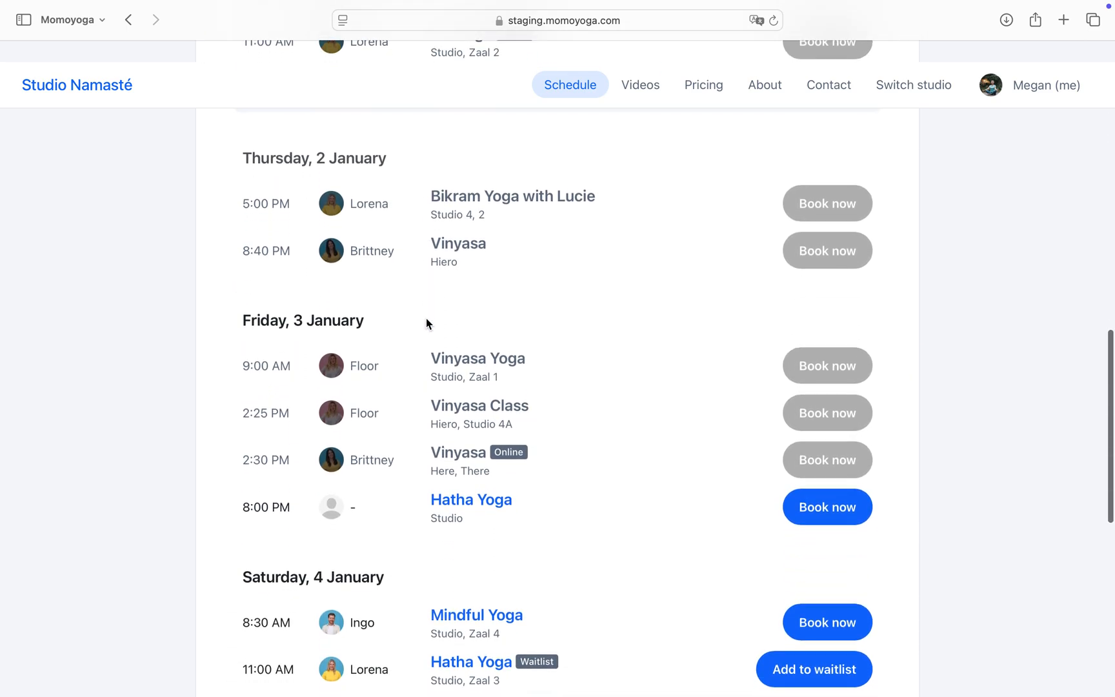
scroll(426, 323, down, 2)
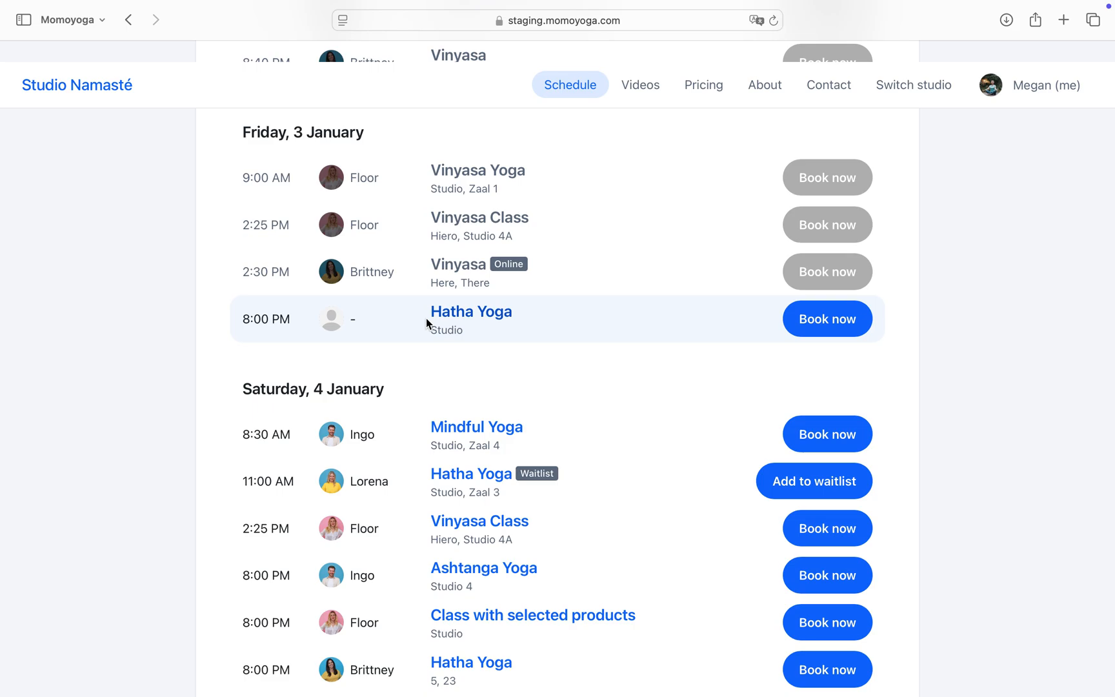
scroll(427, 324, down, 3)
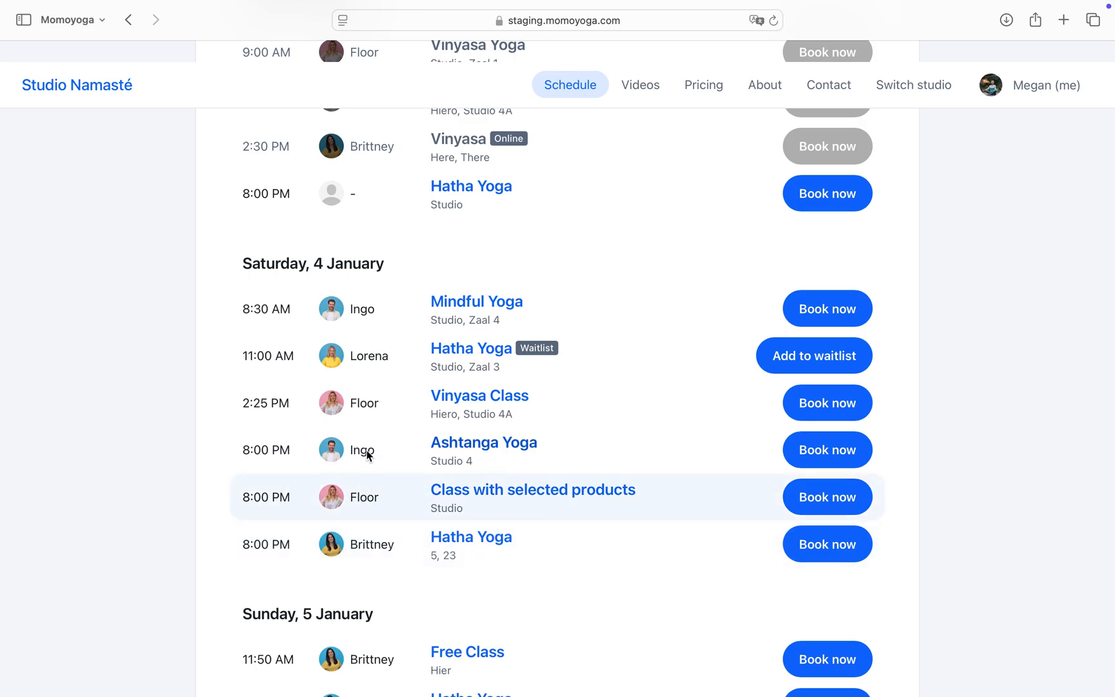
click(833, 311)
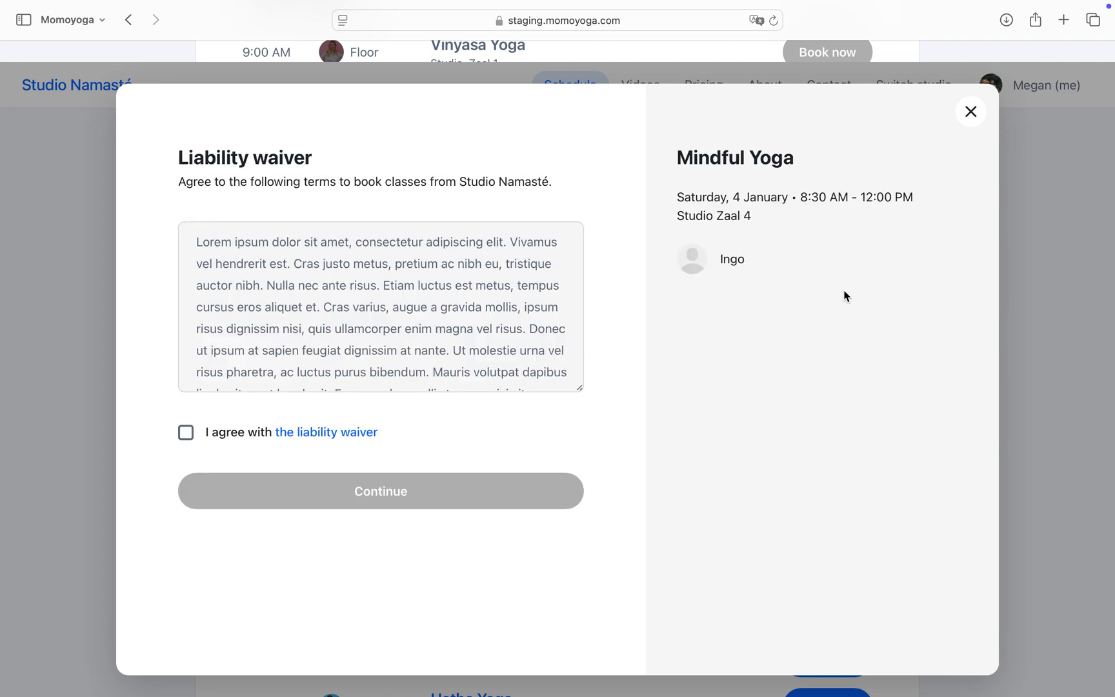
click(186, 432)
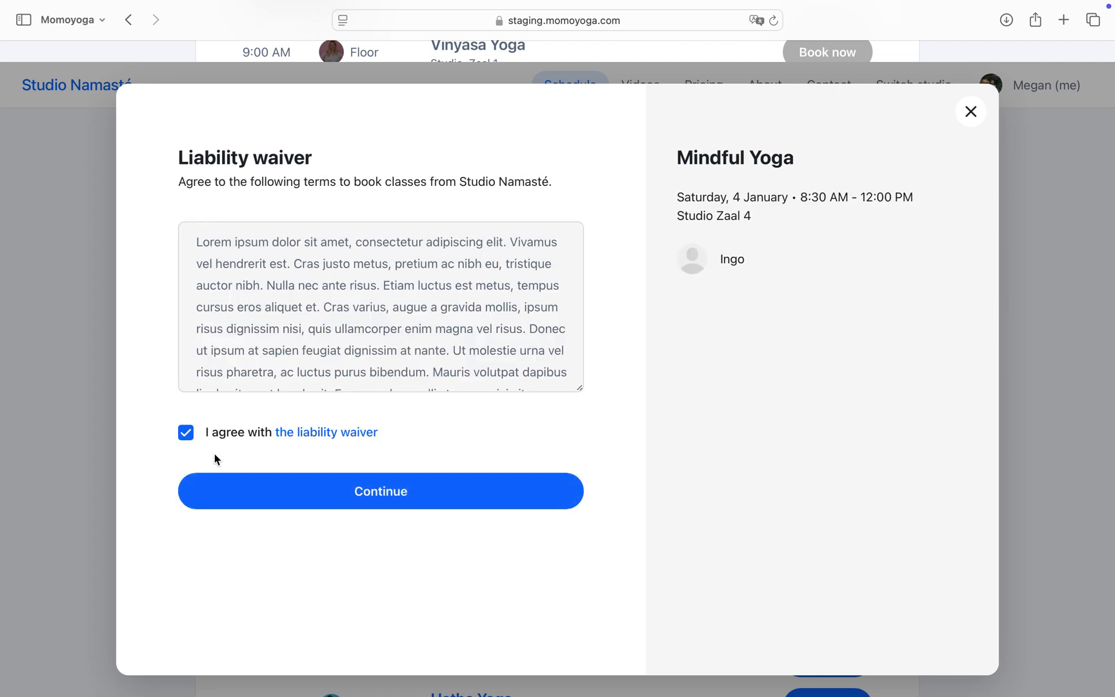
click(282, 497)
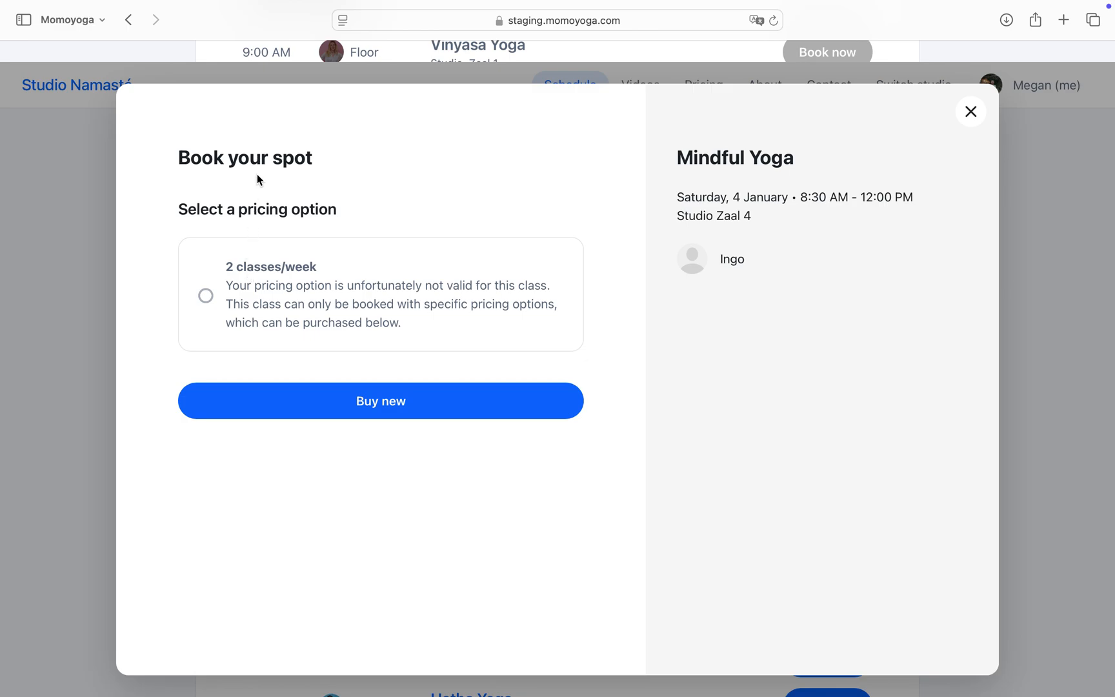
click(971, 113)
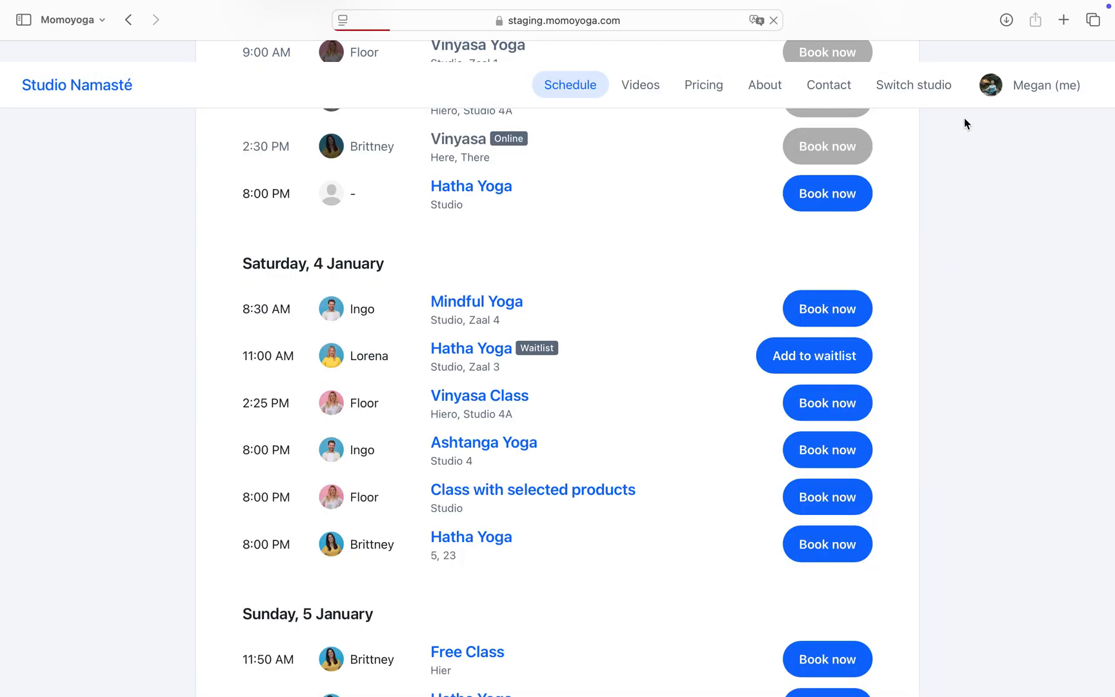